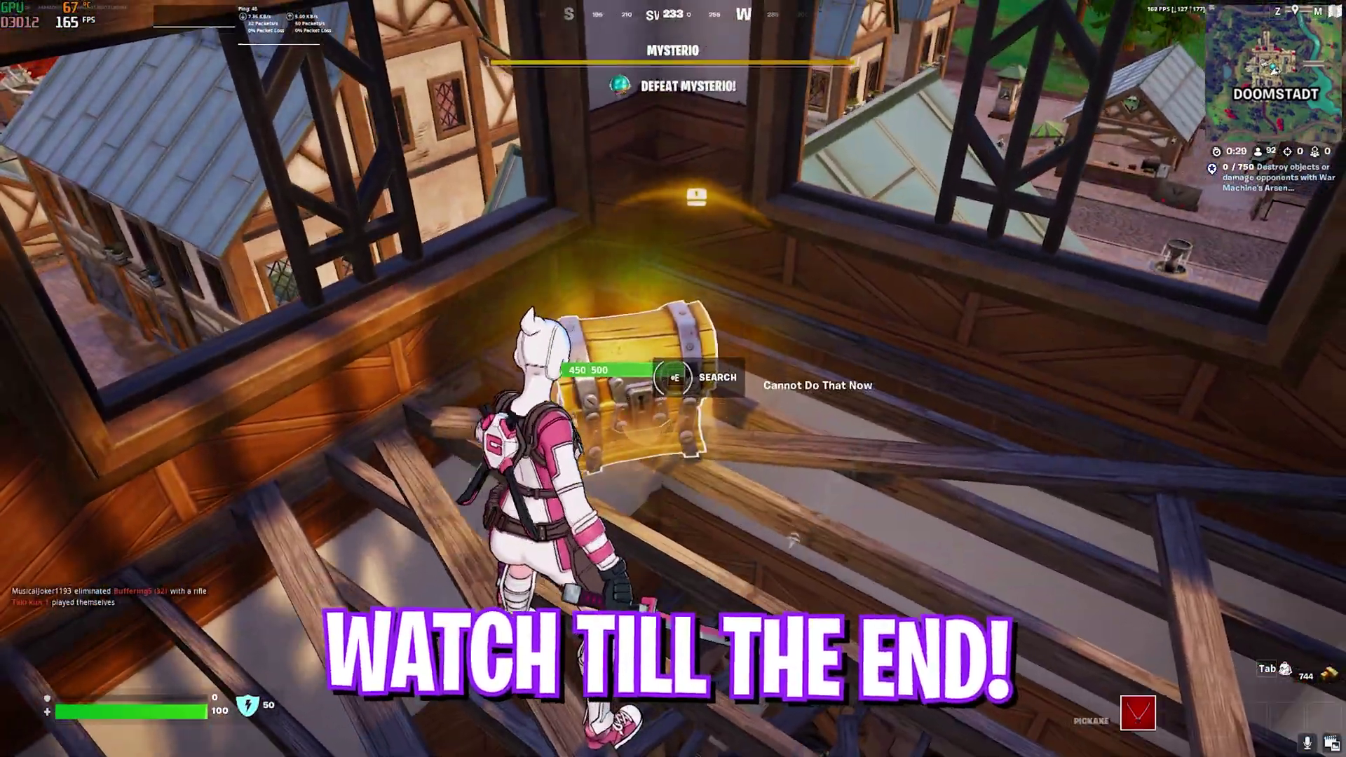
{"action": "key", "text": "e"}
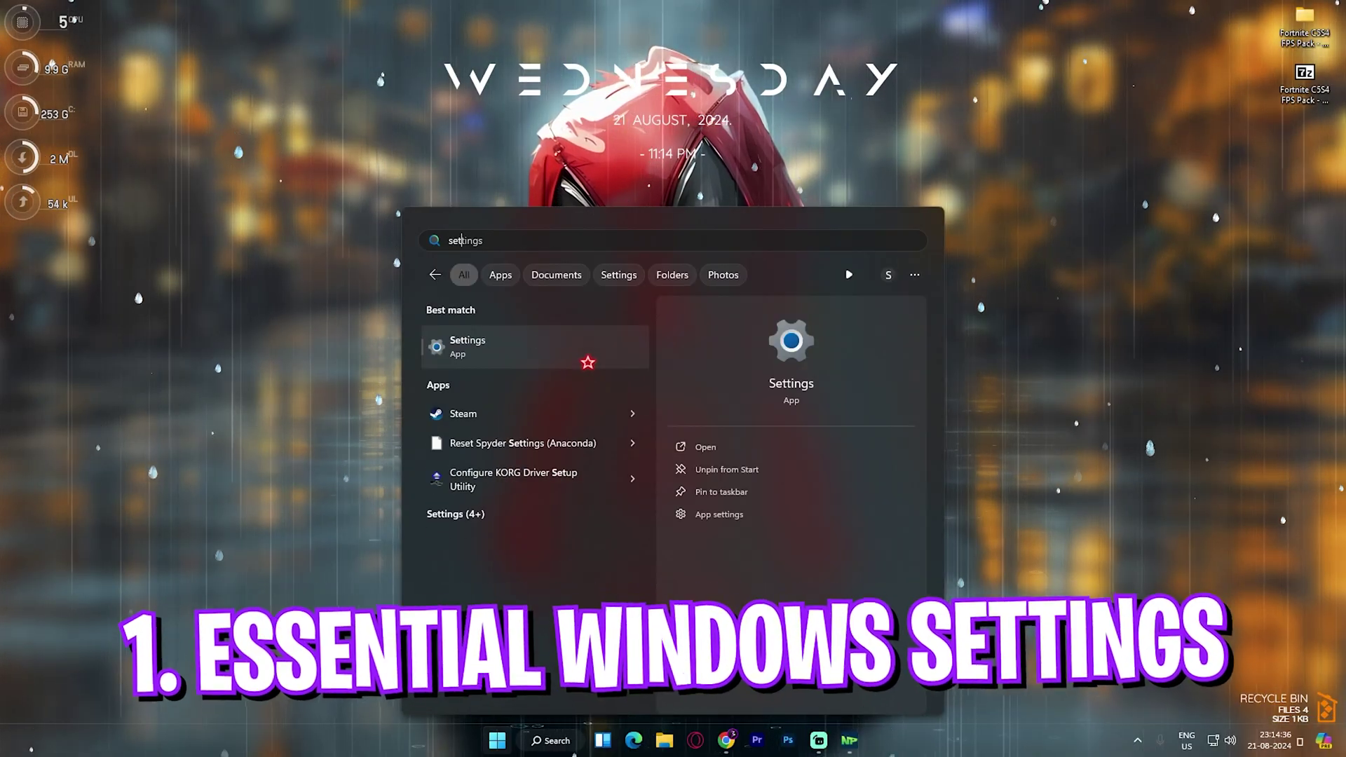
Step: Open the Windows gaming settings and view the Game Bar options
{"action": "key", "text": "Return"}
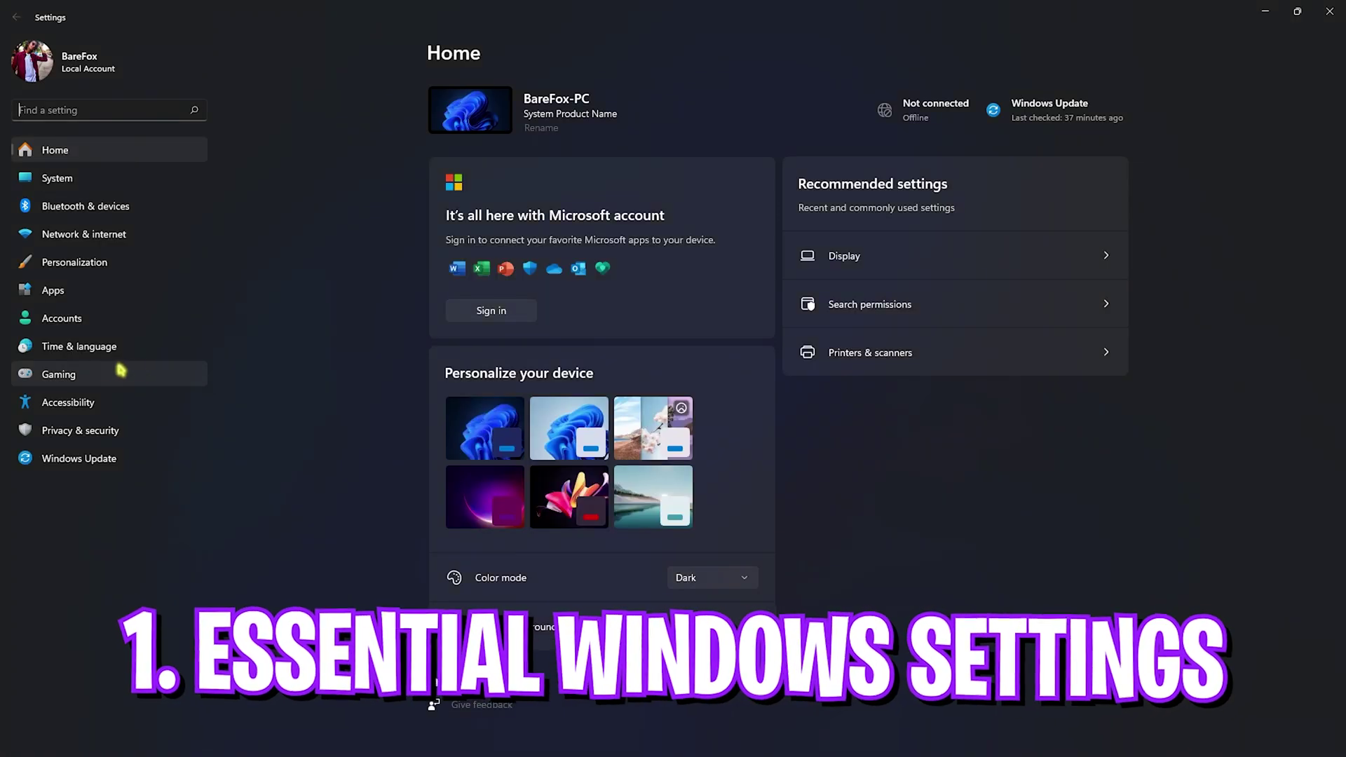
{"action": "left_click", "coordinate": [104, 372]}
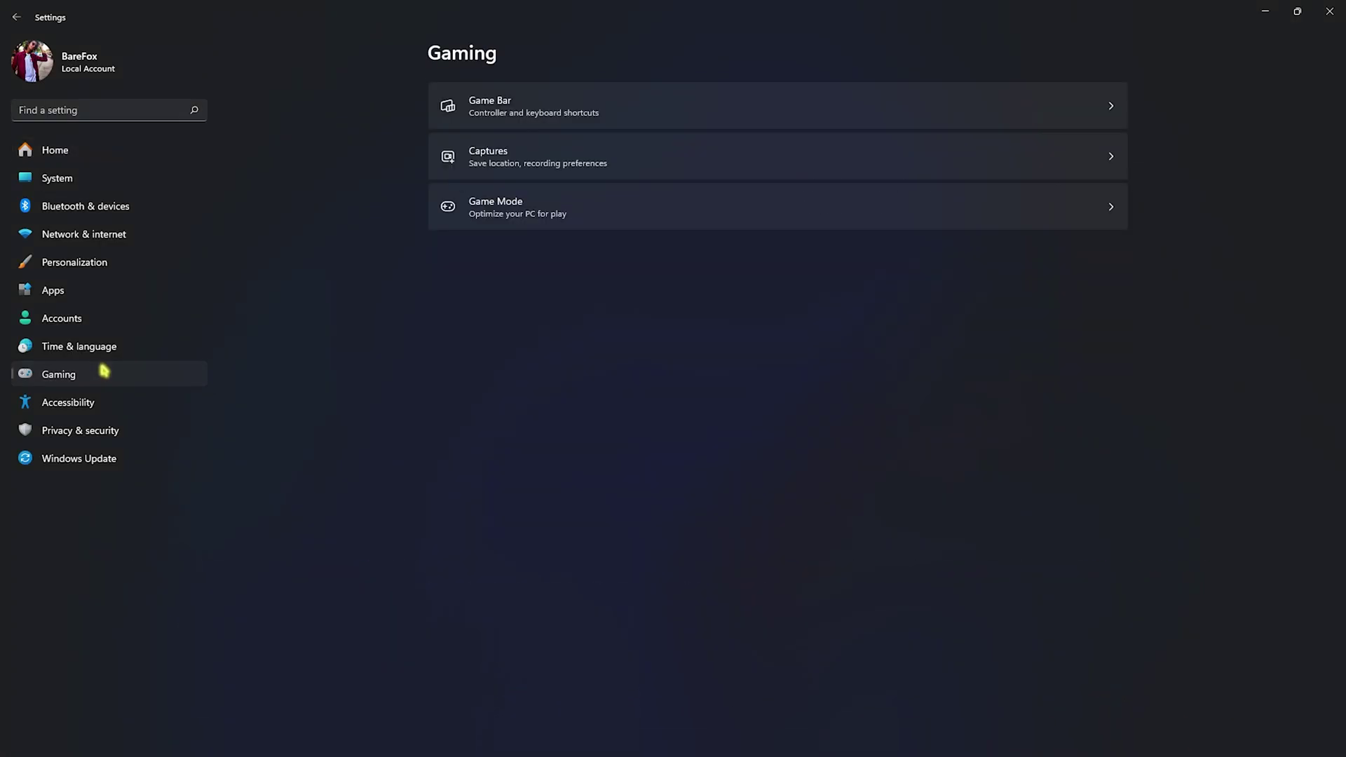
{"action": "left_click", "coordinate": [517, 123]}
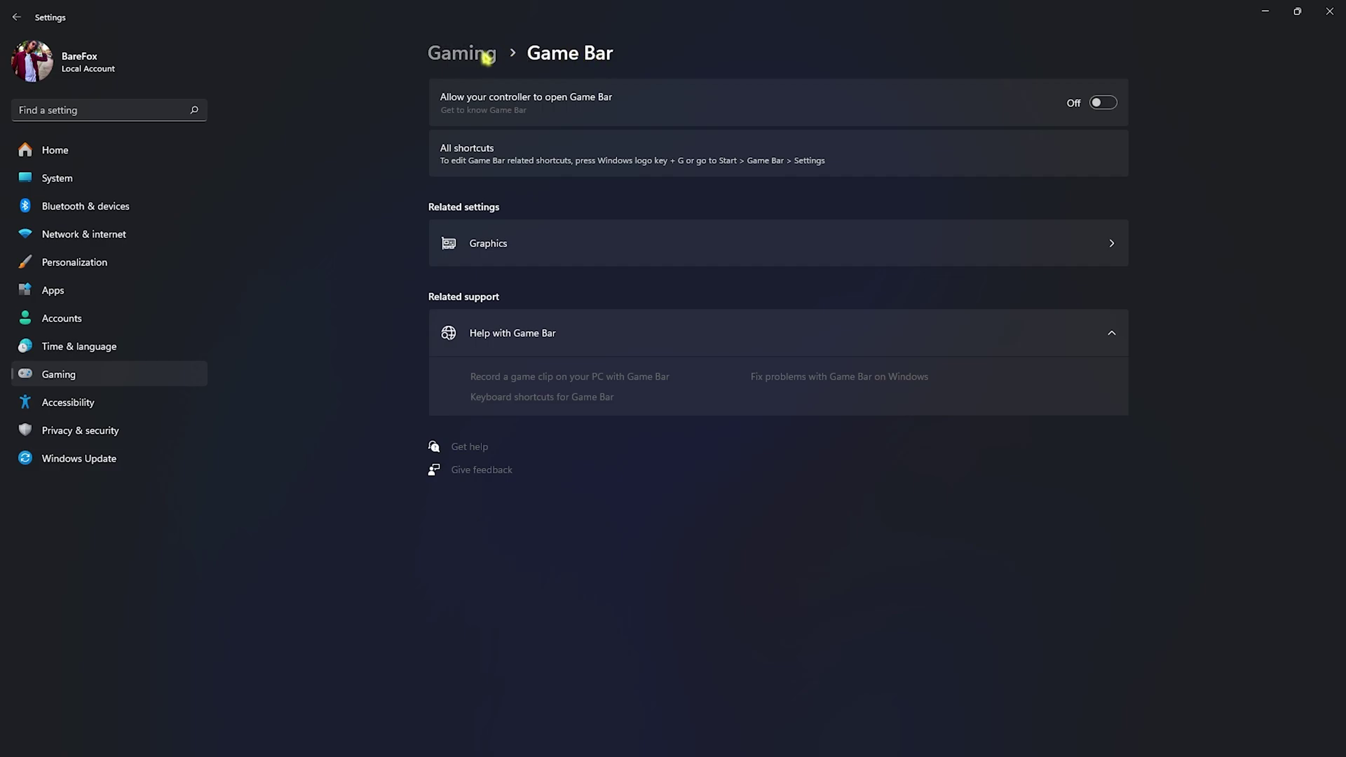
Step: Review the Game Mode setting and the default graphics settings for GPU scheduling and windowed games
{"action": "left_click", "coordinate": [488, 57]}
{"action": "left_click", "coordinate": [556, 208]}
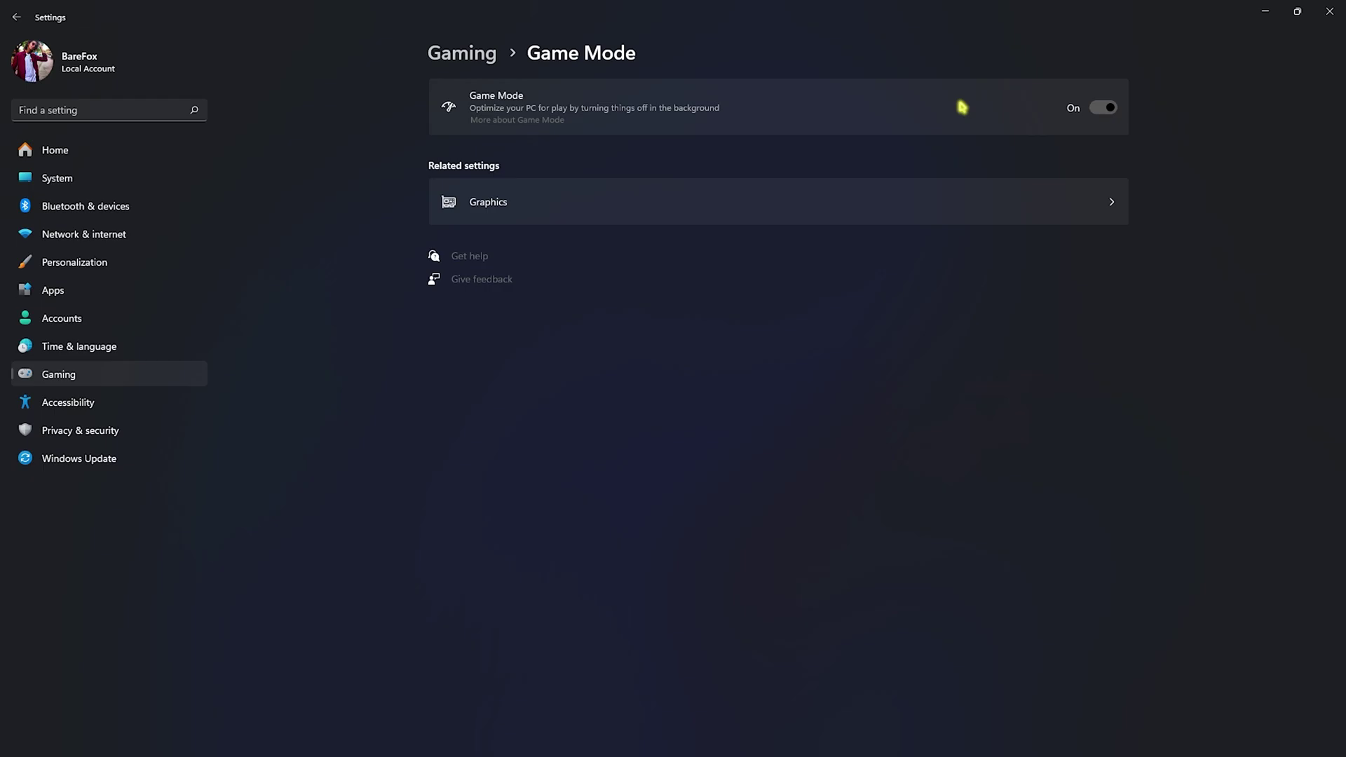
{"action": "left_click", "coordinate": [503, 210]}
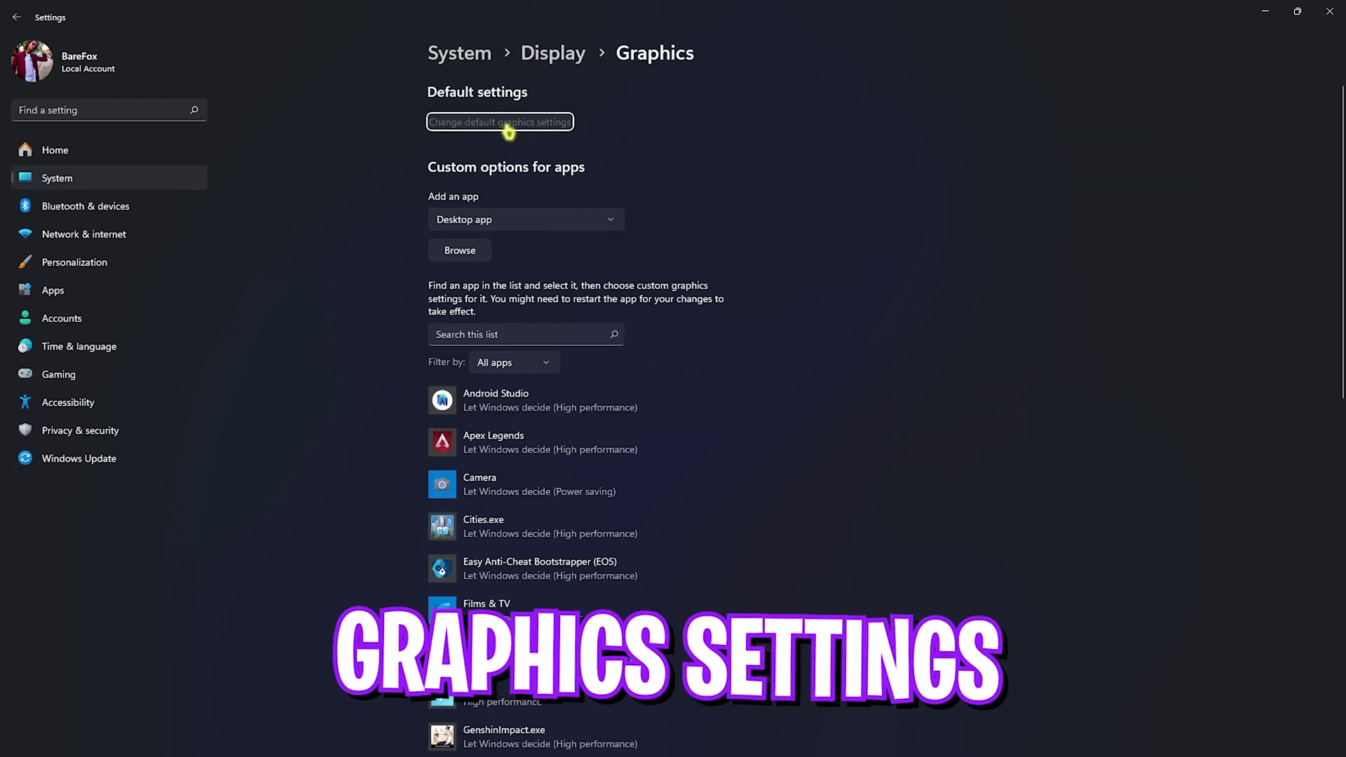
{"action": "left_click", "coordinate": [463, 126]}
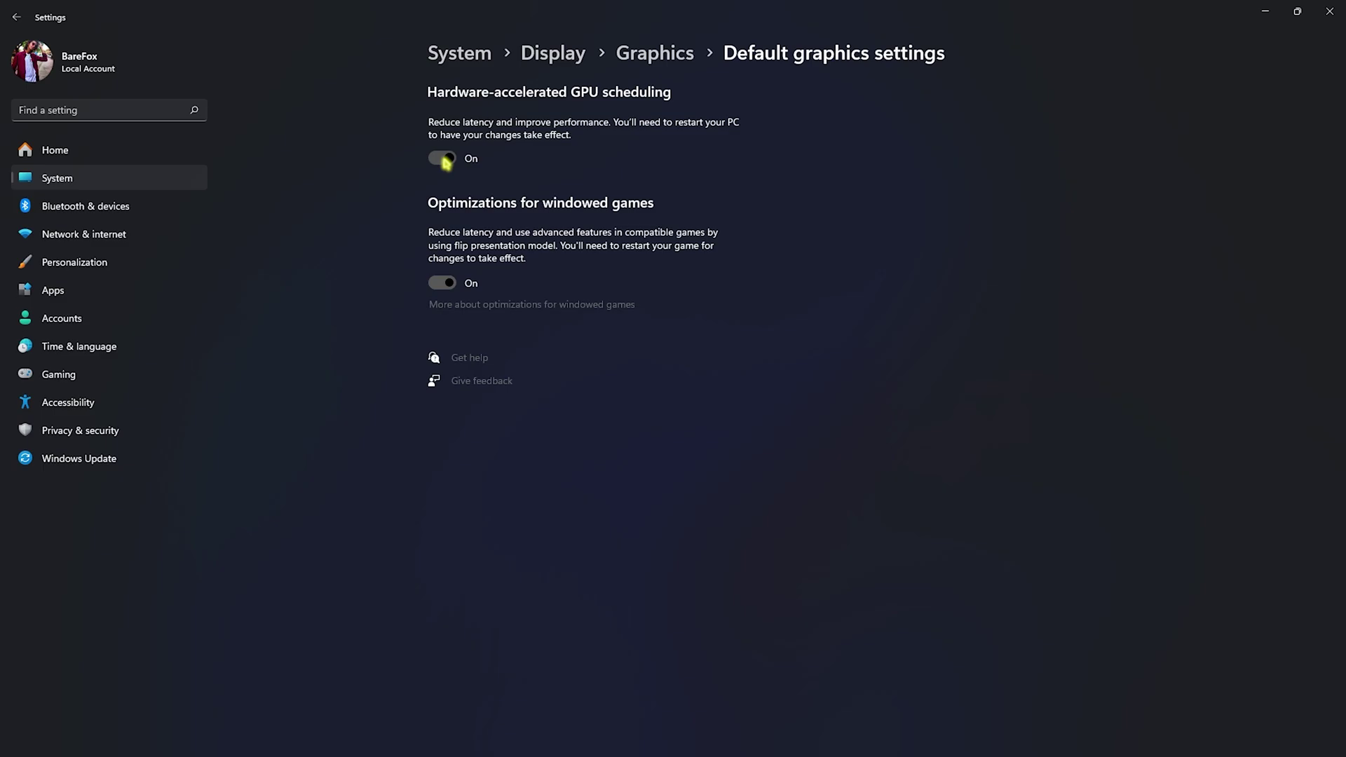
Step: Add FortniteClient-Win64-Shipping.exe from Fortnite's Win64 folder to the custom graphics options for apps
{"action": "left_click", "coordinate": [657, 51]}
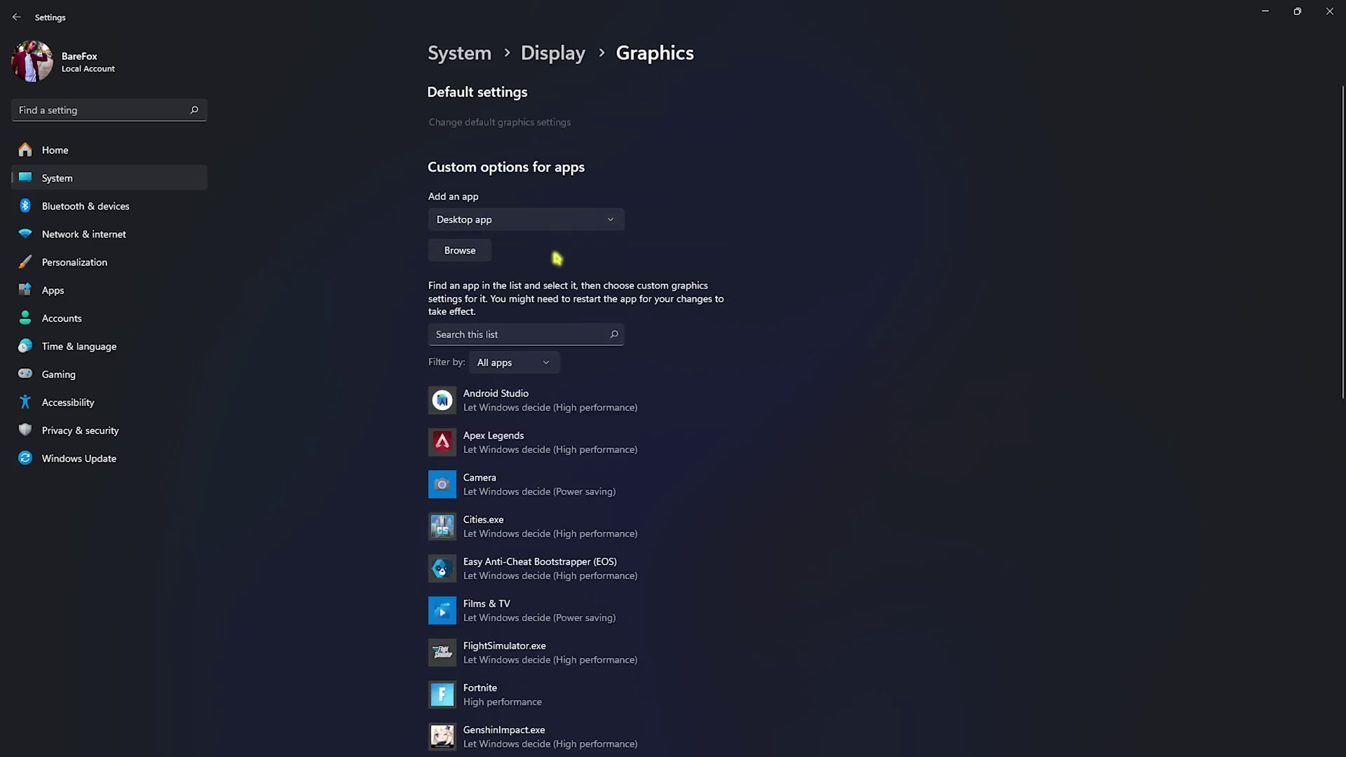
{"action": "left_click", "coordinate": [435, 252]}
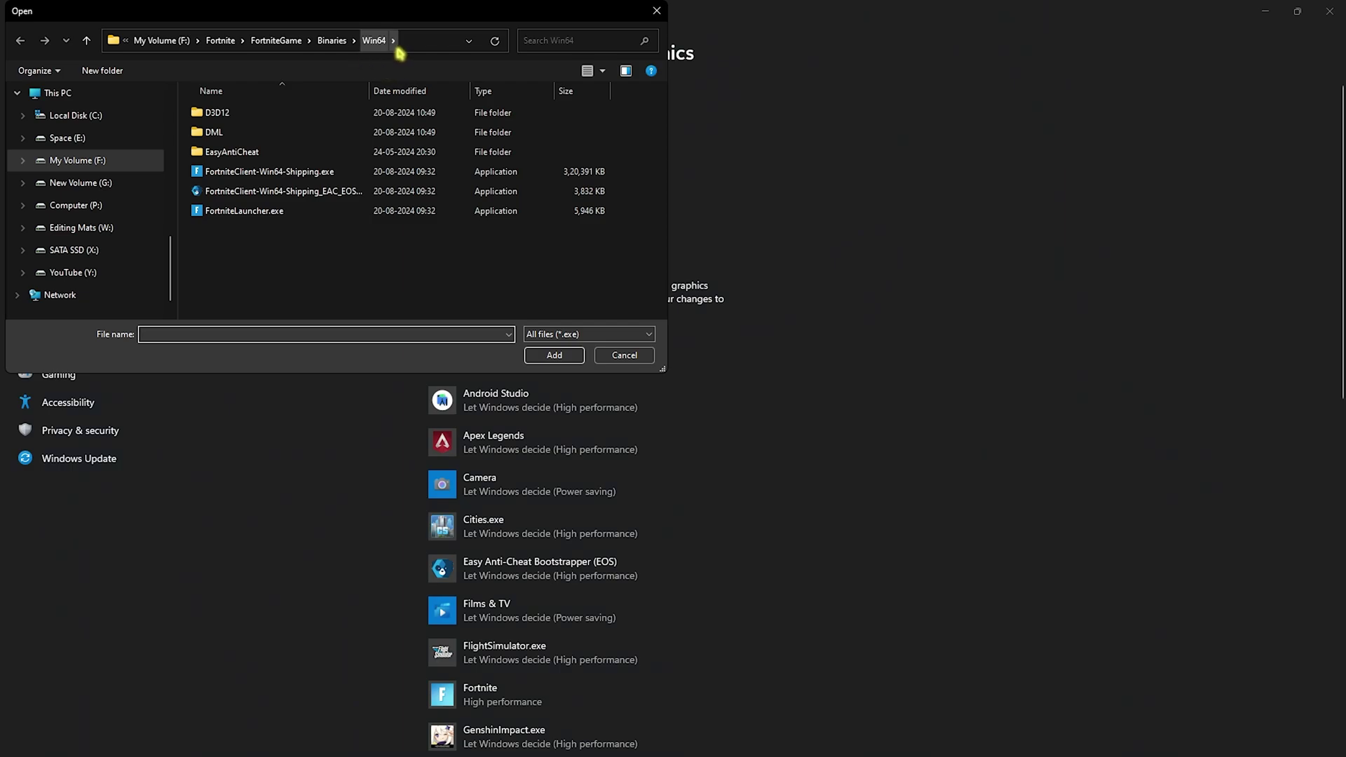
{"action": "left_click", "coordinate": [239, 174]}
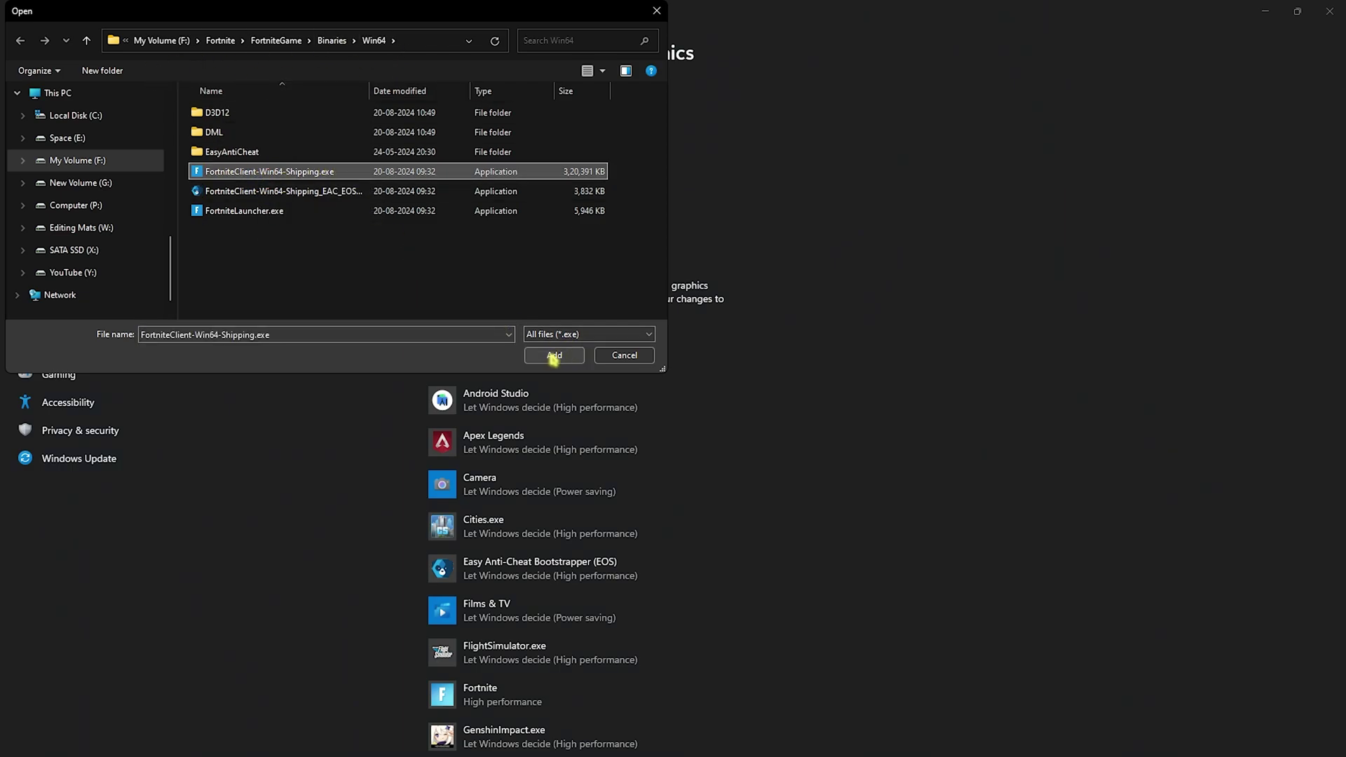
{"action": "left_click", "coordinate": [554, 355]}
Step: Save Fortnite's graphics preference as High performance
{"action": "scroll", "coordinate": [631, 337], "scroll_direction": "down", "scroll_amount": 8}
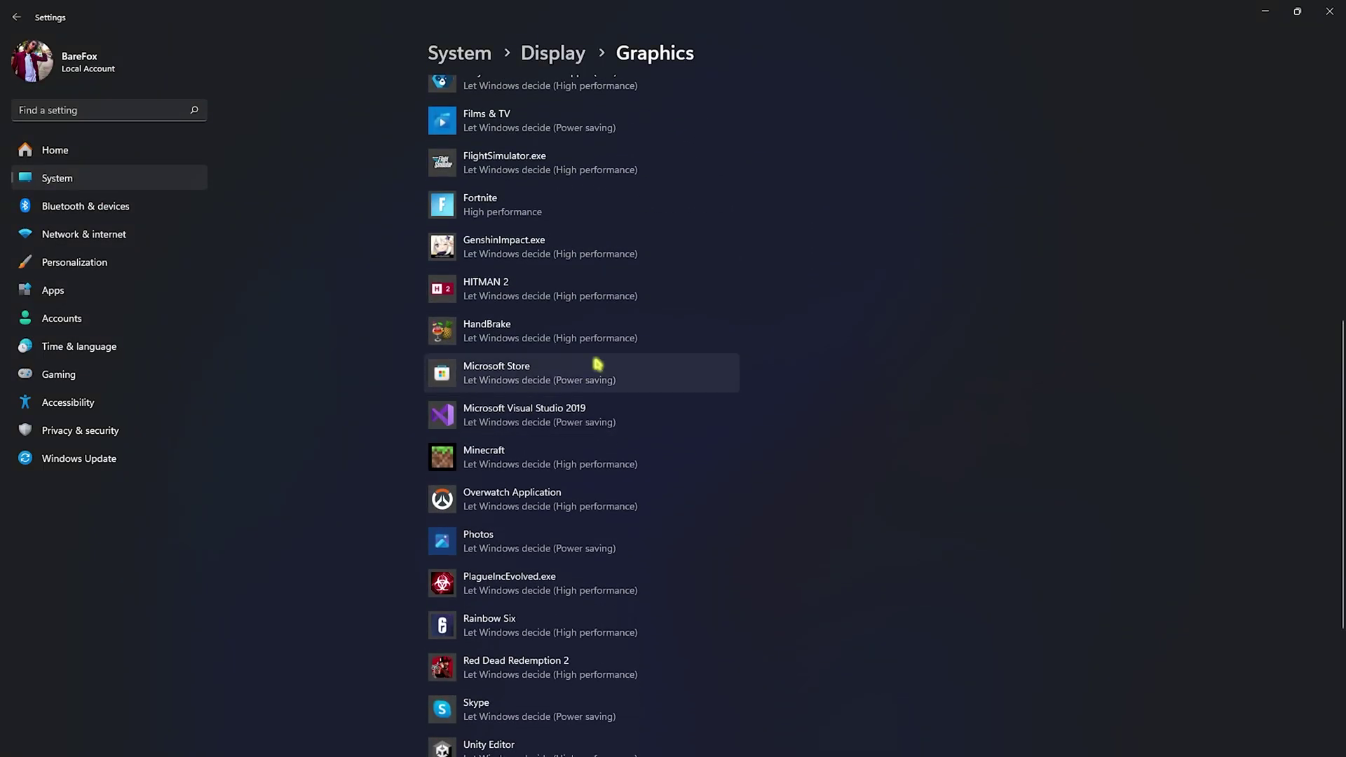
{"action": "scroll", "coordinate": [531, 253], "scroll_direction": "up", "scroll_amount": 3}
{"action": "scroll", "coordinate": [533, 280], "scroll_direction": "down", "scroll_amount": 2}
{"action": "scroll", "coordinate": [531, 303], "scroll_direction": "up", "scroll_amount": 3}
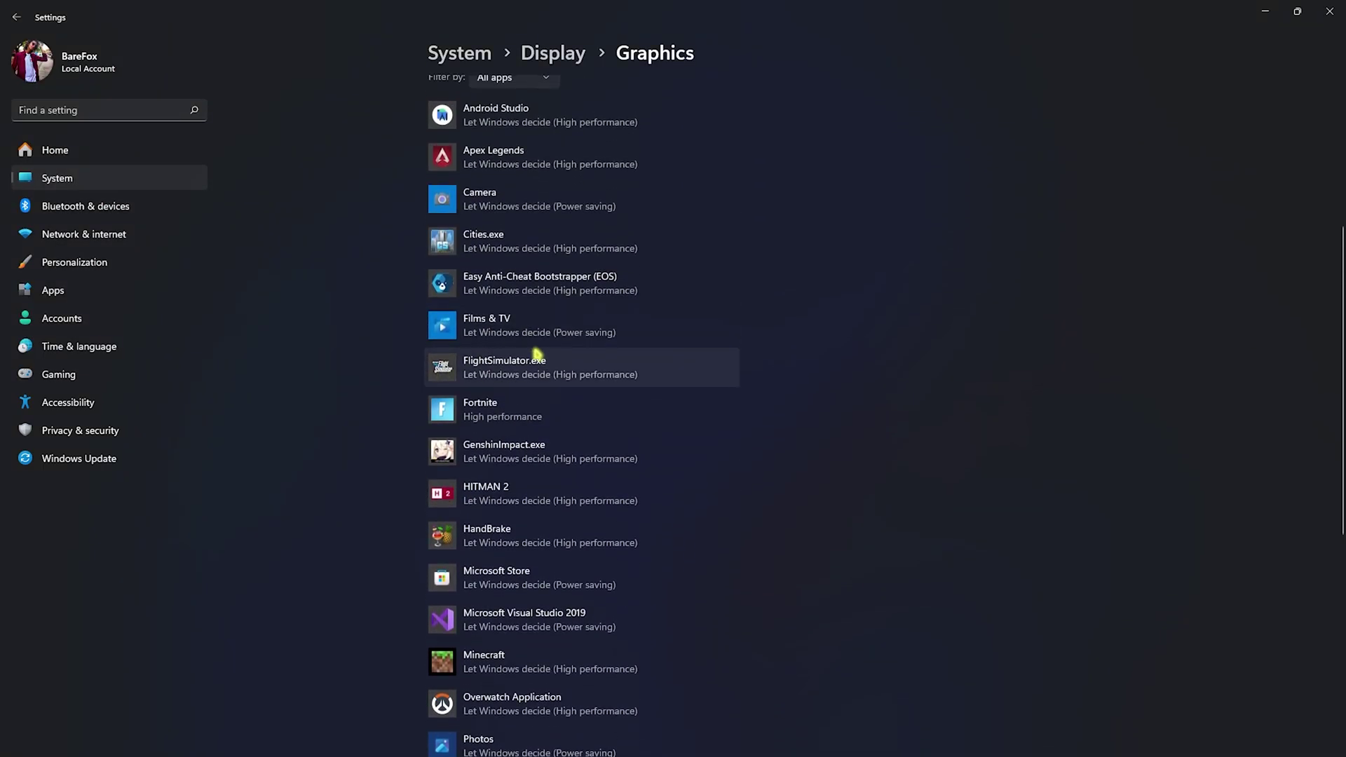
{"action": "left_click", "coordinate": [512, 403]}
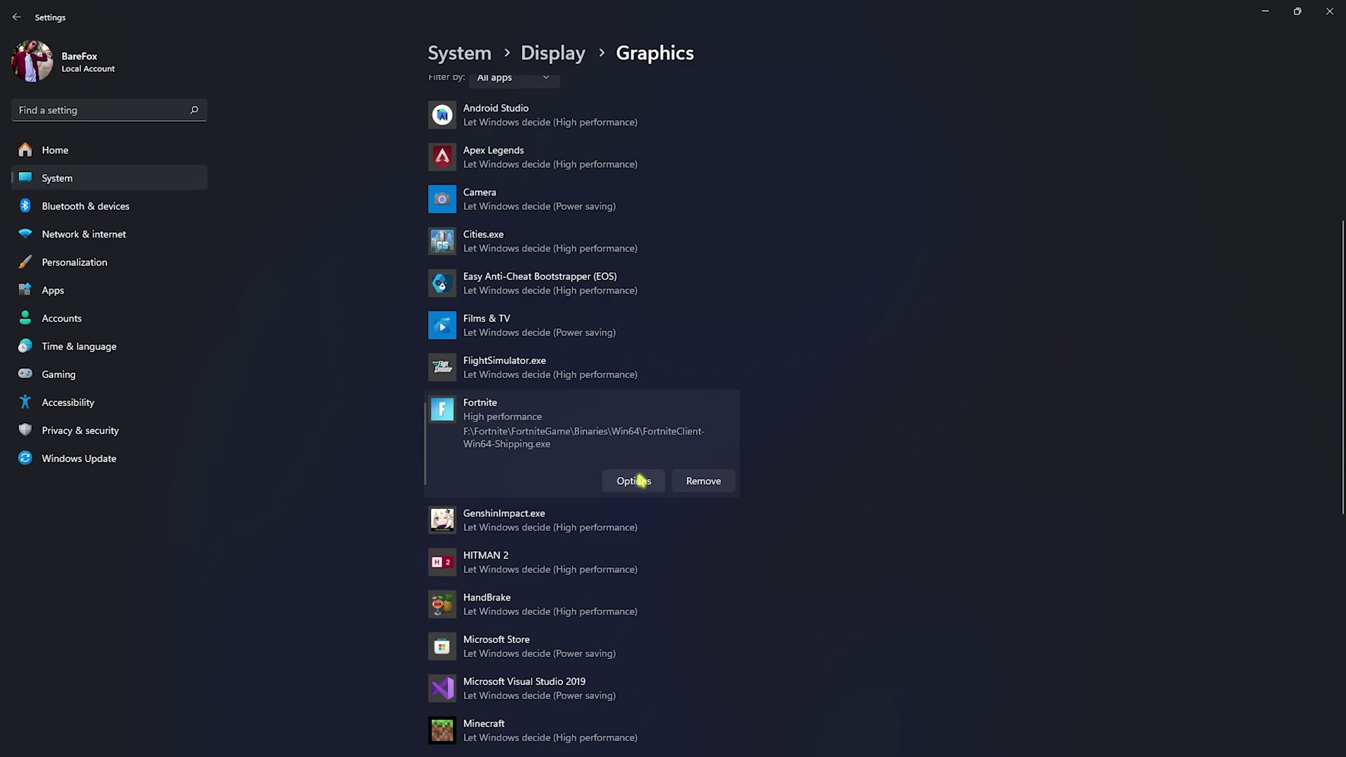
{"action": "left_click", "coordinate": [640, 480]}
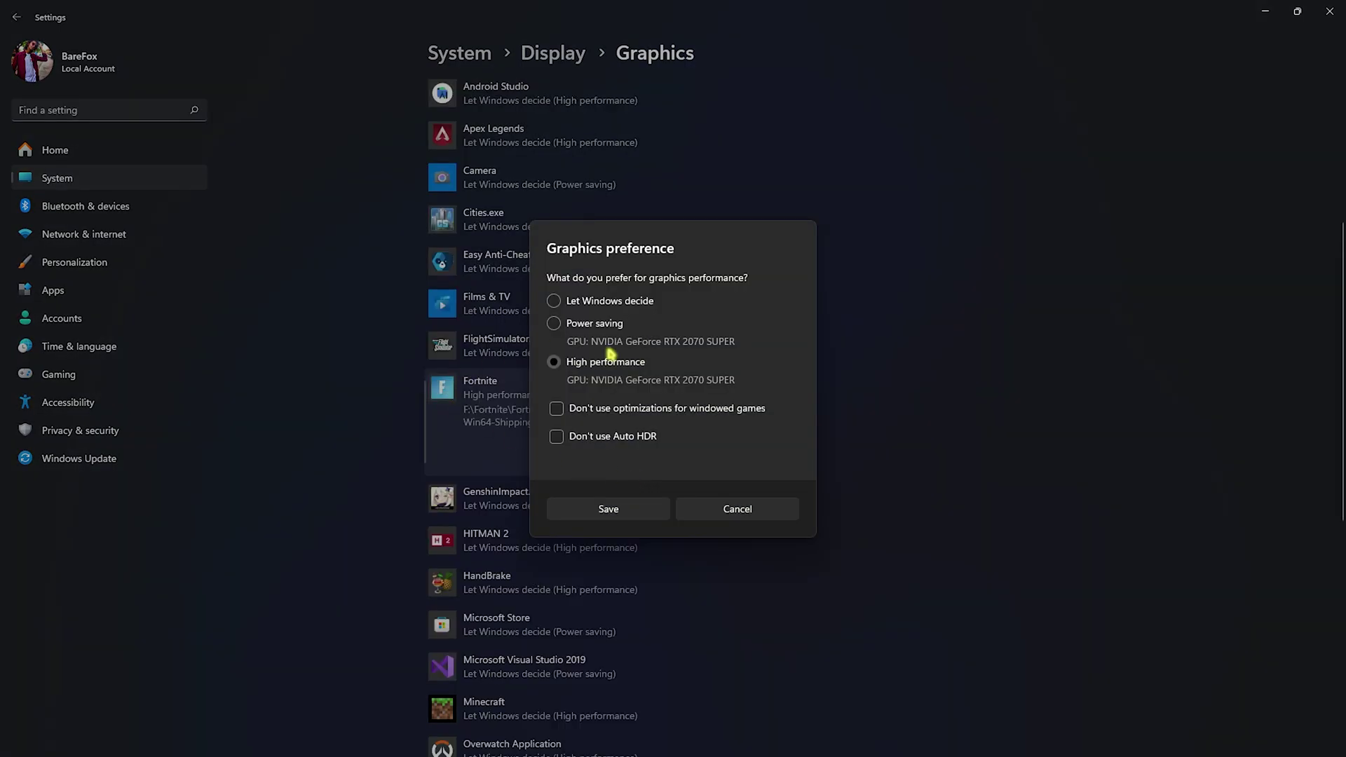
{"action": "left_click", "coordinate": [608, 507]}
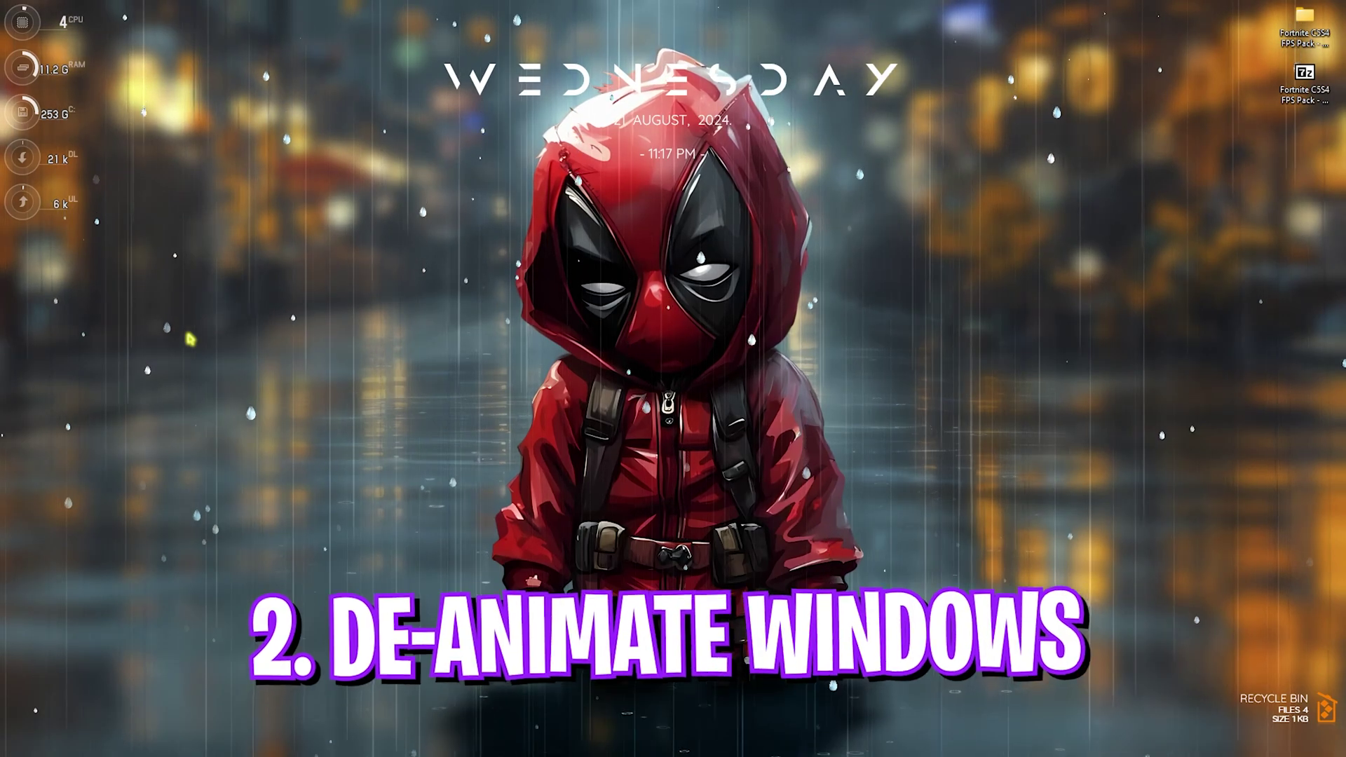
Step: Open the Windows appearance and performance options and adjust the visual effects for best performance
{"action": "key", "text": "super"}
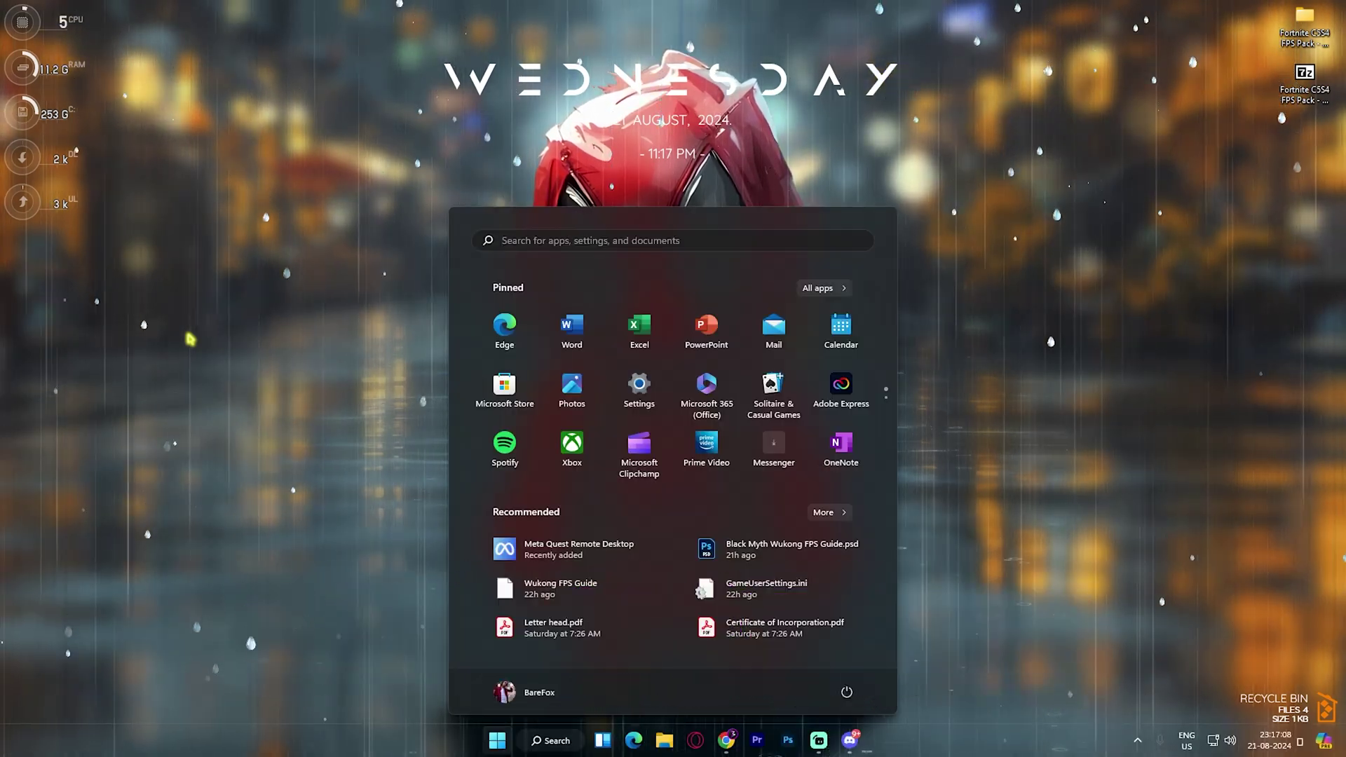
{"action": "type", "text": "adjust the appearance and performance of Windows"}
{"action": "key", "text": "Return"}
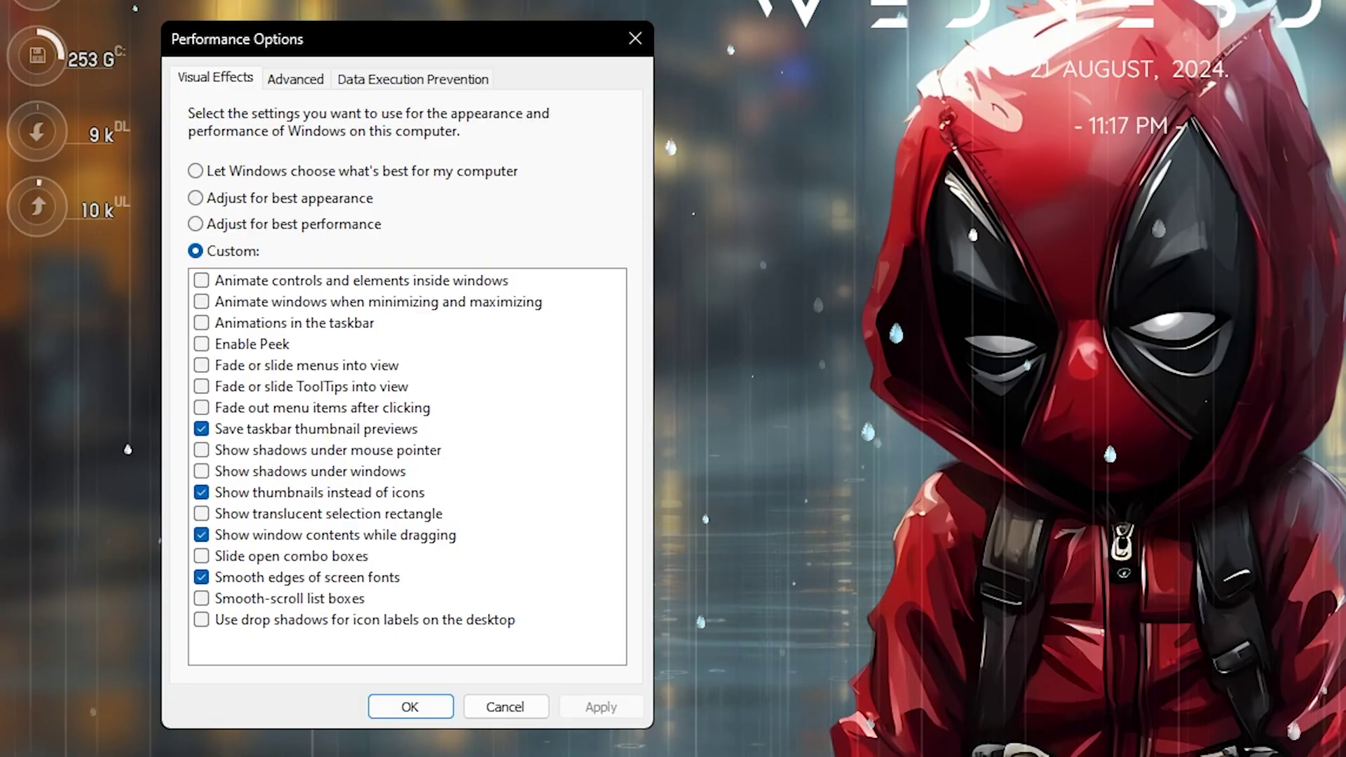
{"action": "left_click", "coordinate": [223, 228]}
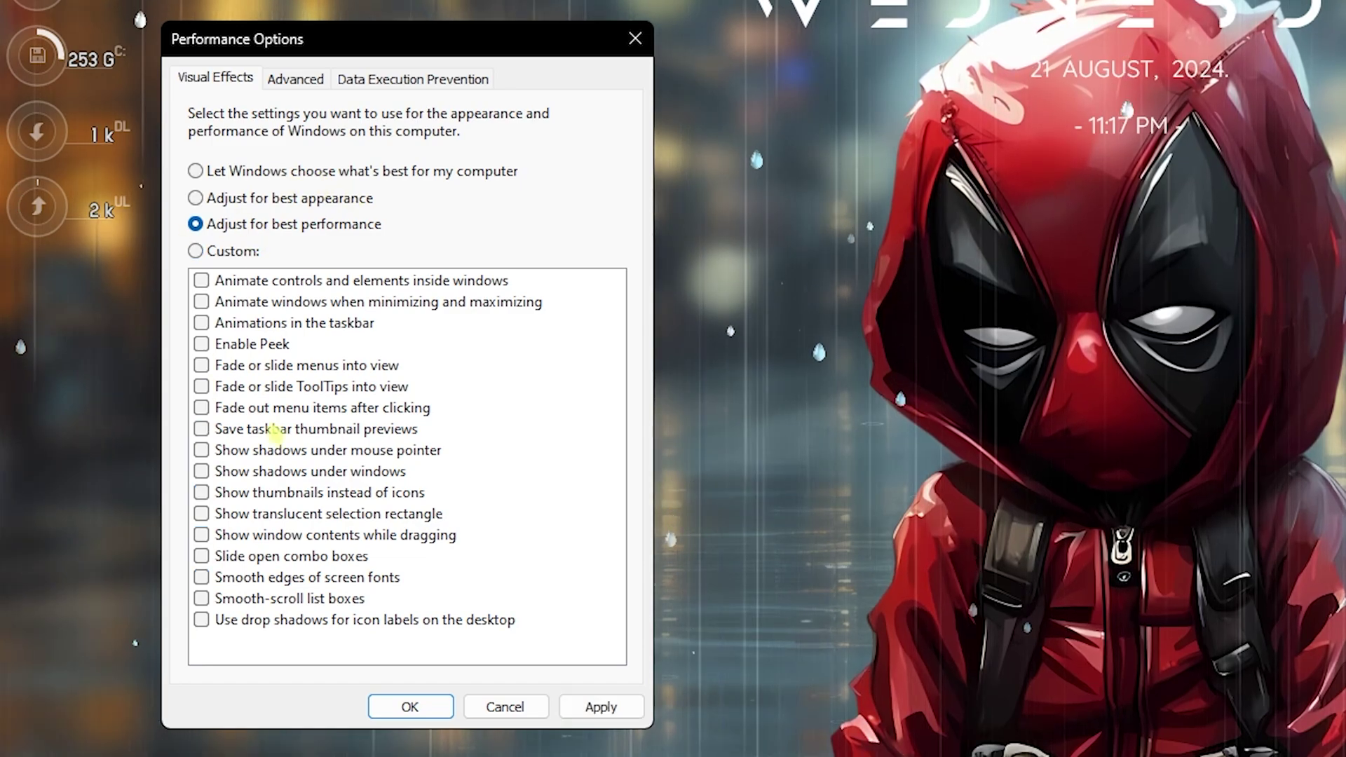
Step: Enable taskbar thumbnail previews, thumbnails instead of icons, window contents while dragging, and smooth edges of screen fonts
{"action": "left_click", "coordinate": [211, 436]}
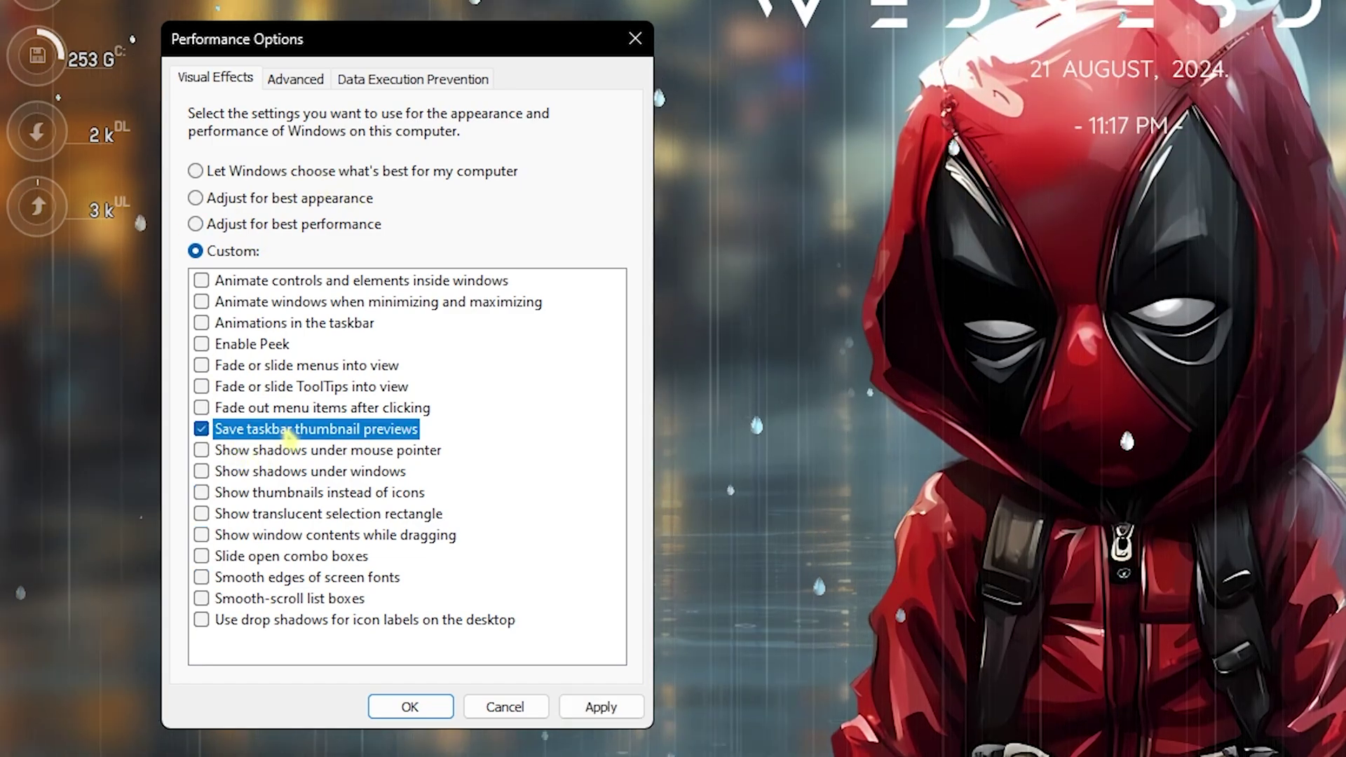
{"action": "left_click", "coordinate": [245, 496]}
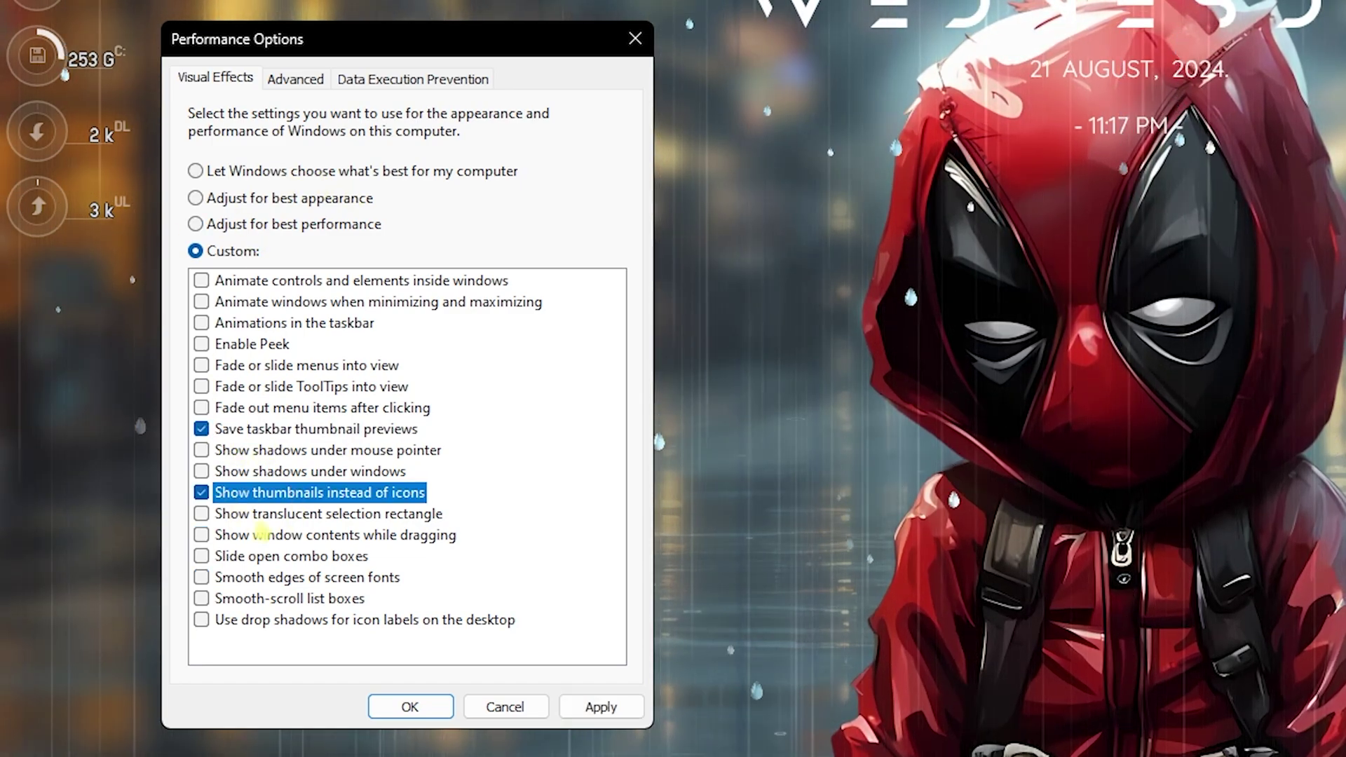
{"action": "left_click", "coordinate": [250, 537]}
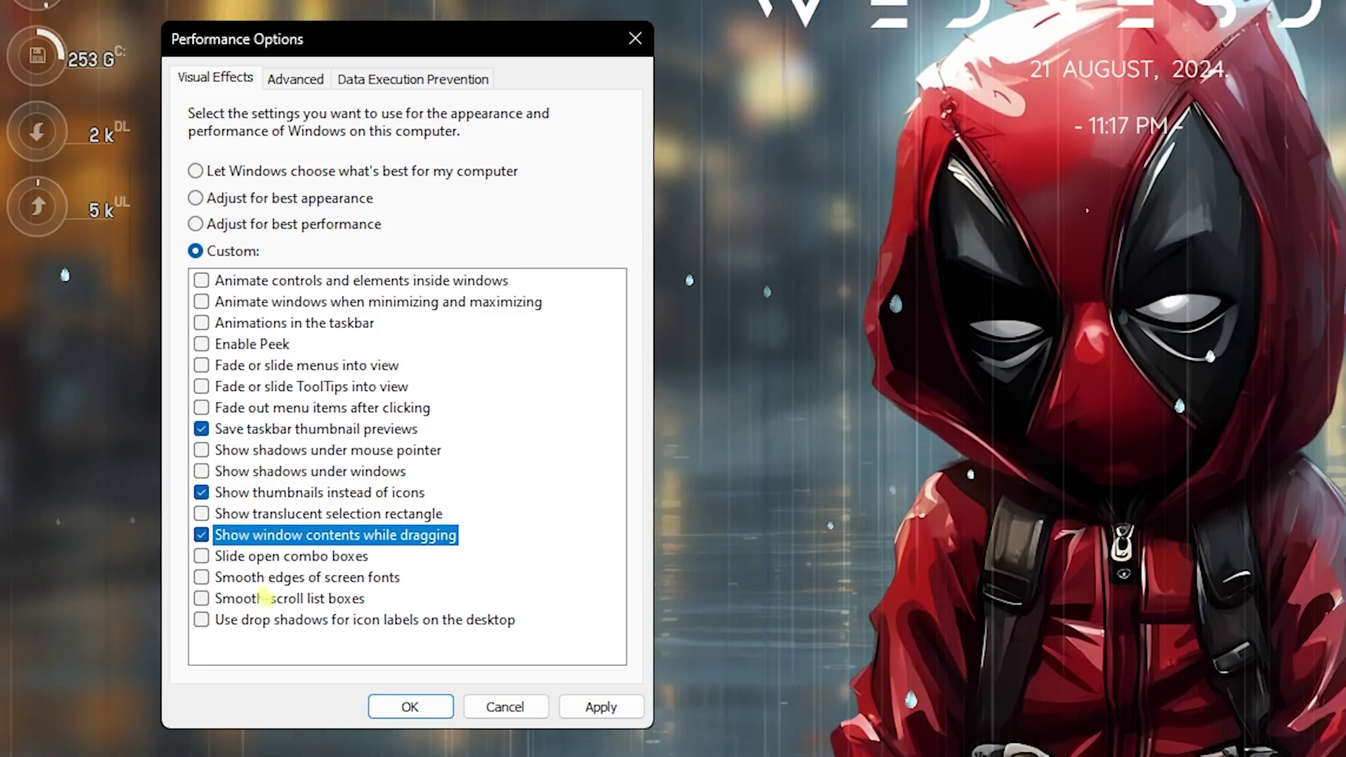
{"action": "left_click", "coordinate": [248, 579]}
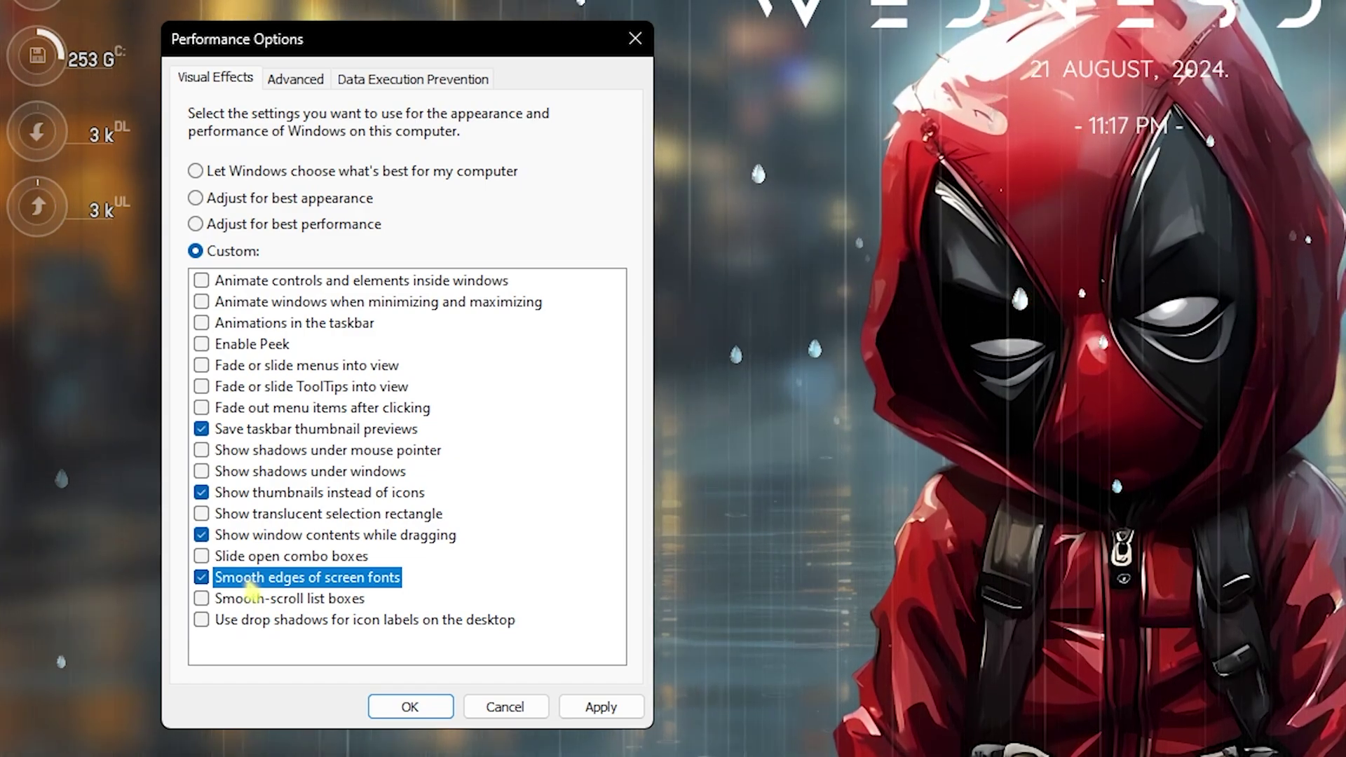
Step: Open the virtual memory settings and go to the initial size of drive C's custom paging file
{"action": "left_click", "coordinate": [296, 78]}
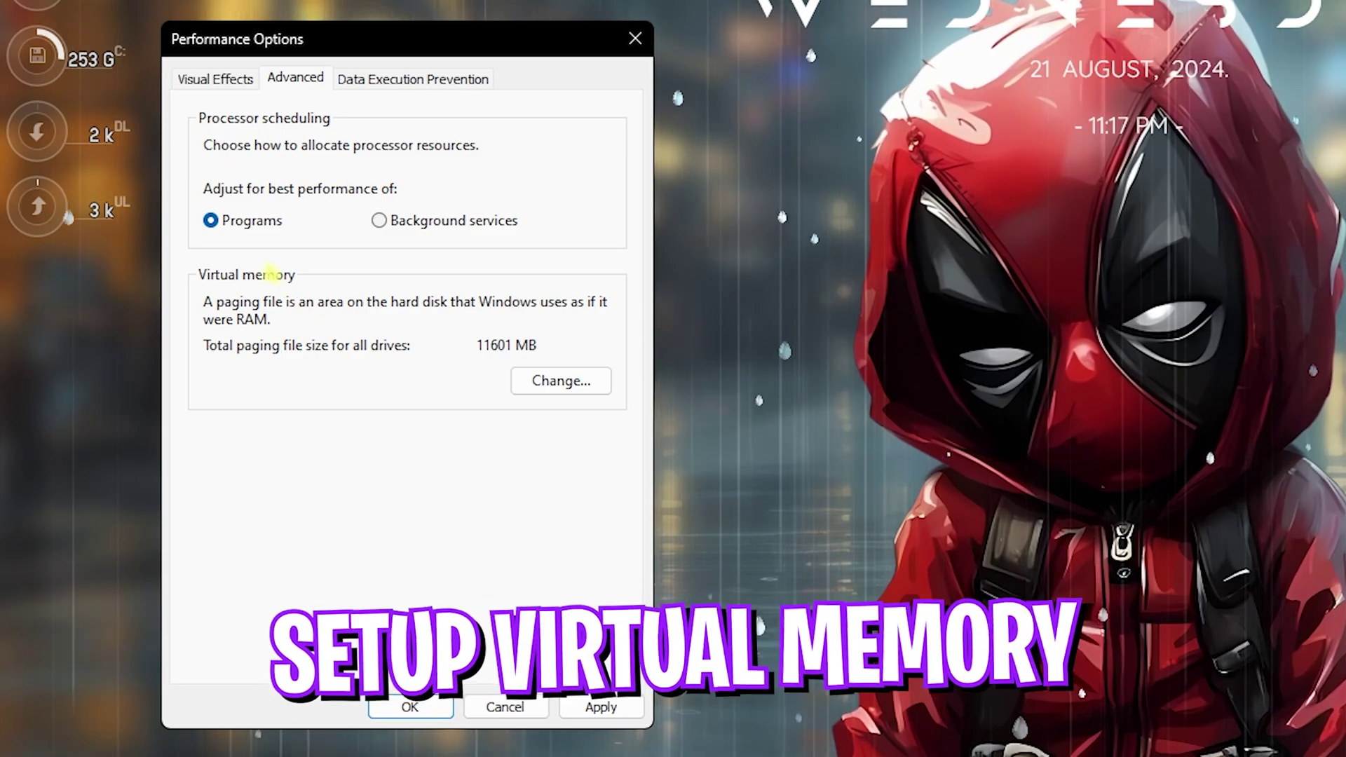
{"action": "left_click", "coordinate": [542, 384]}
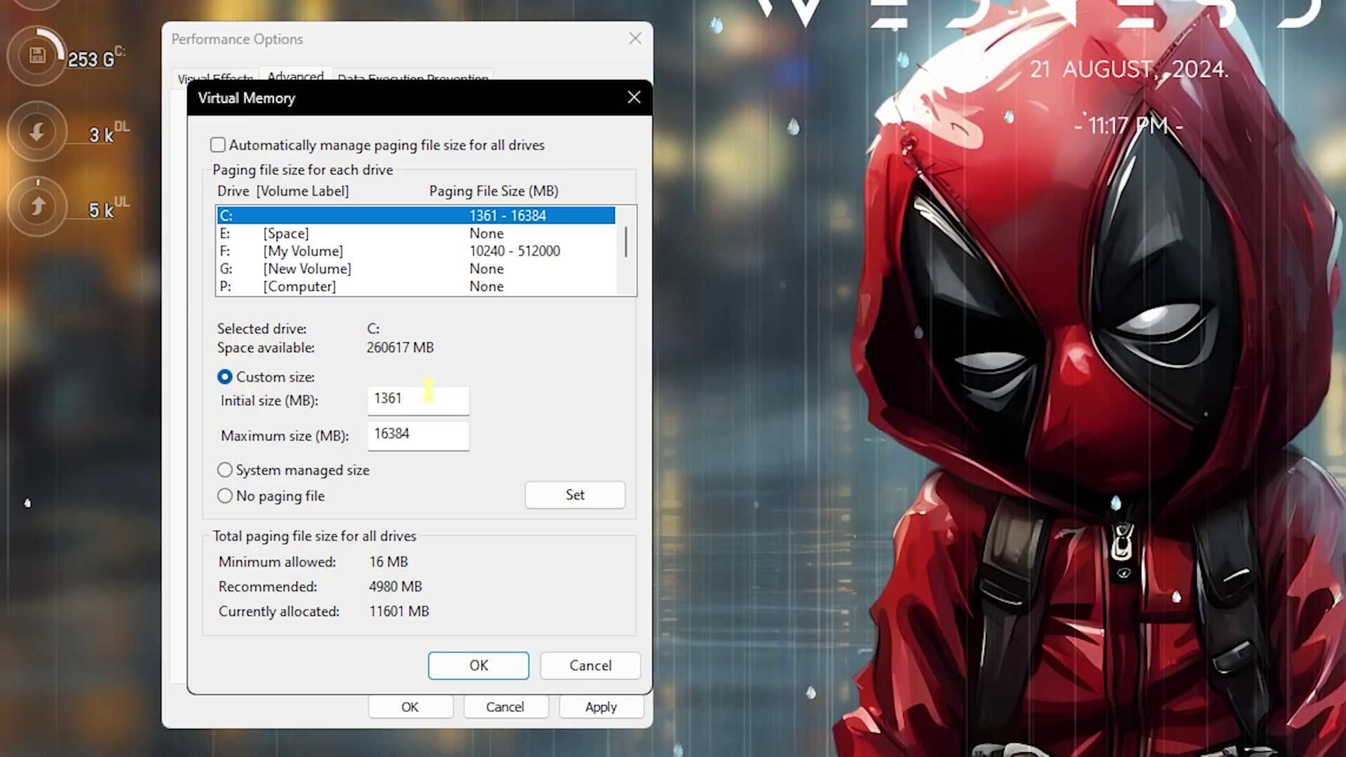
{"action": "left_click_drag", "start_coordinate": [429, 390], "coordinate": [367, 396]}
Step: Check the installed physical memory in System Information and close it
{"action": "key", "text": "super"}
{"action": "type", "text": "sy"}
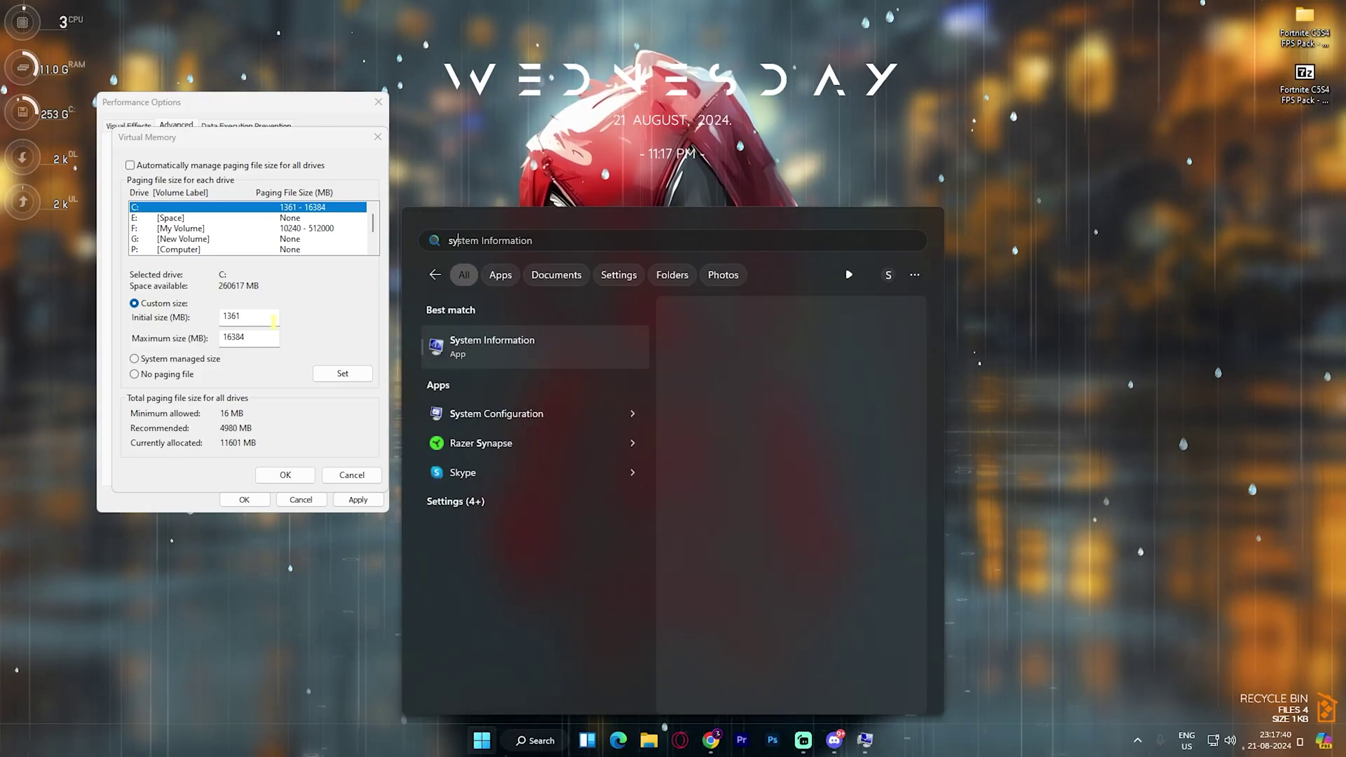
{"action": "key", "text": "Return"}
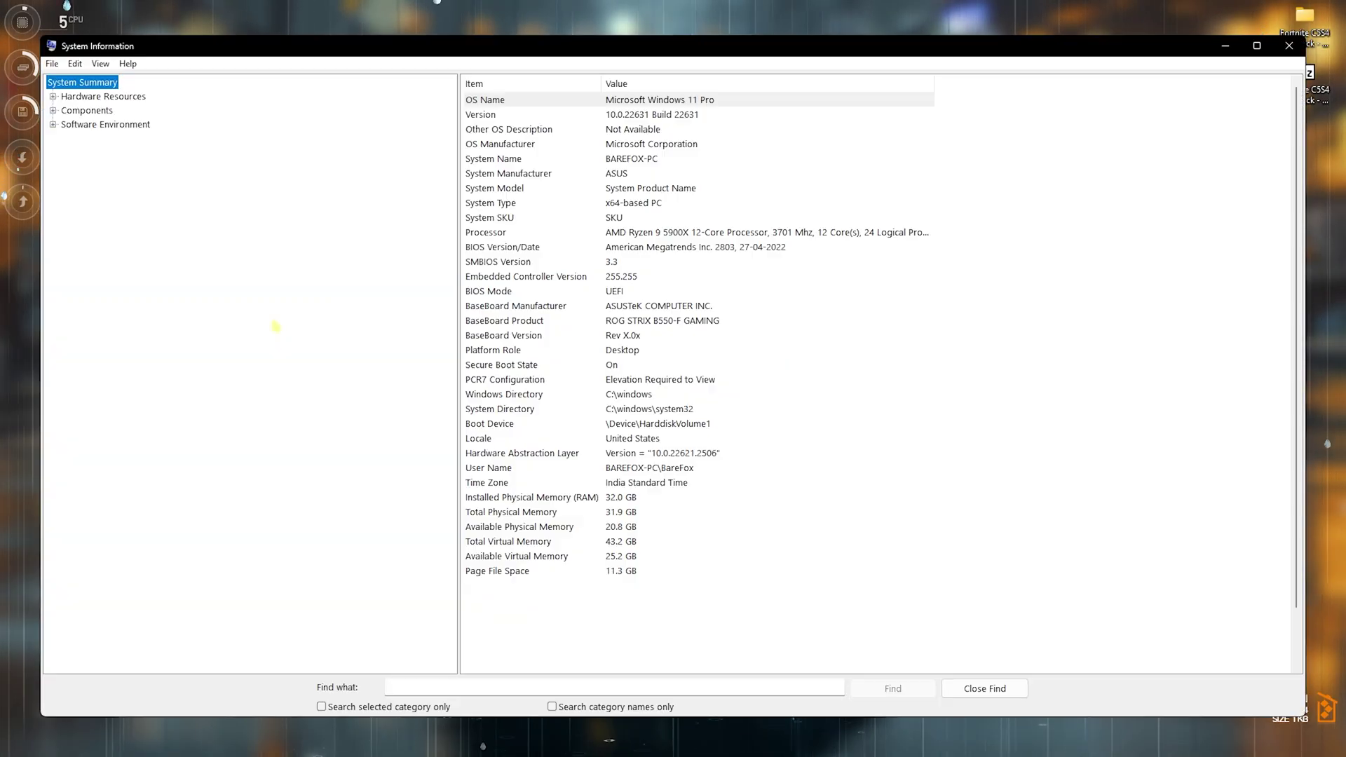
{"action": "left_click", "coordinate": [604, 499]}
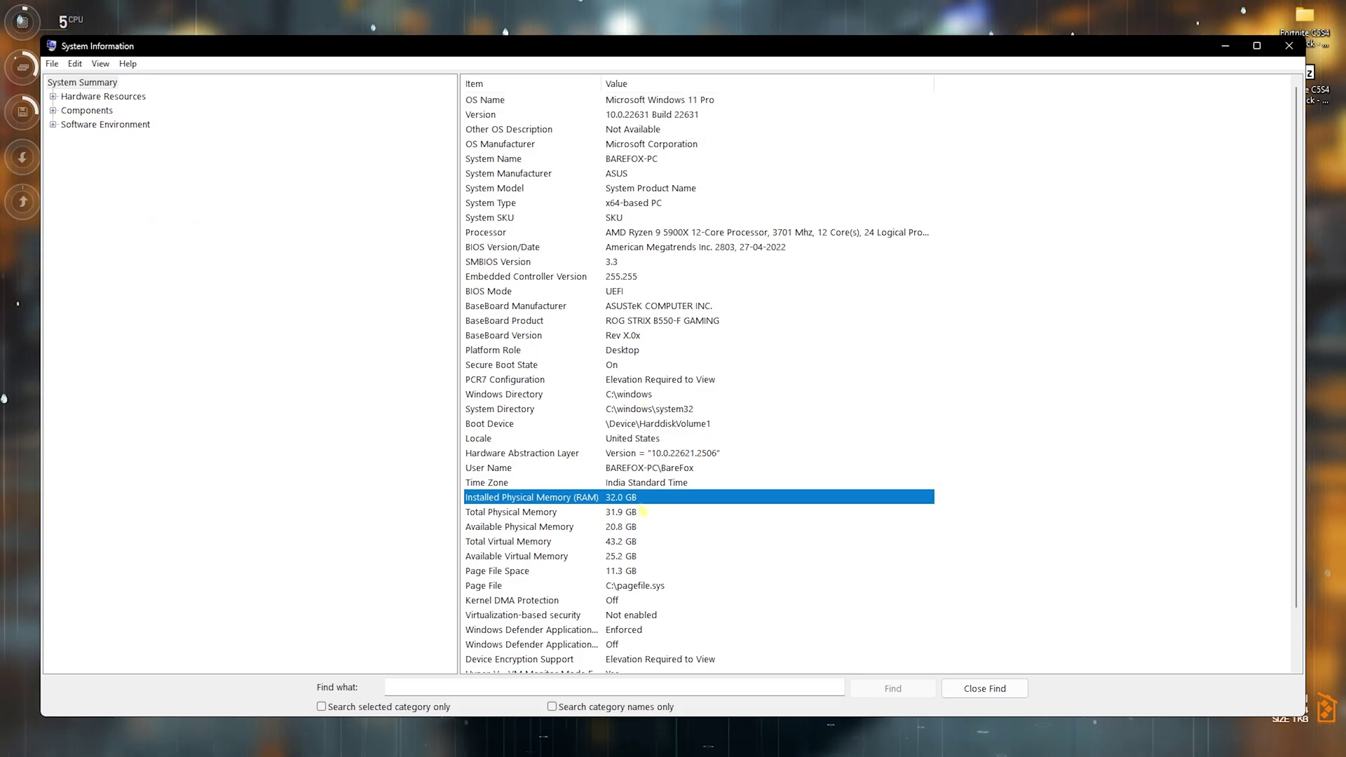
{"action": "left_click", "coordinate": [1287, 46]}
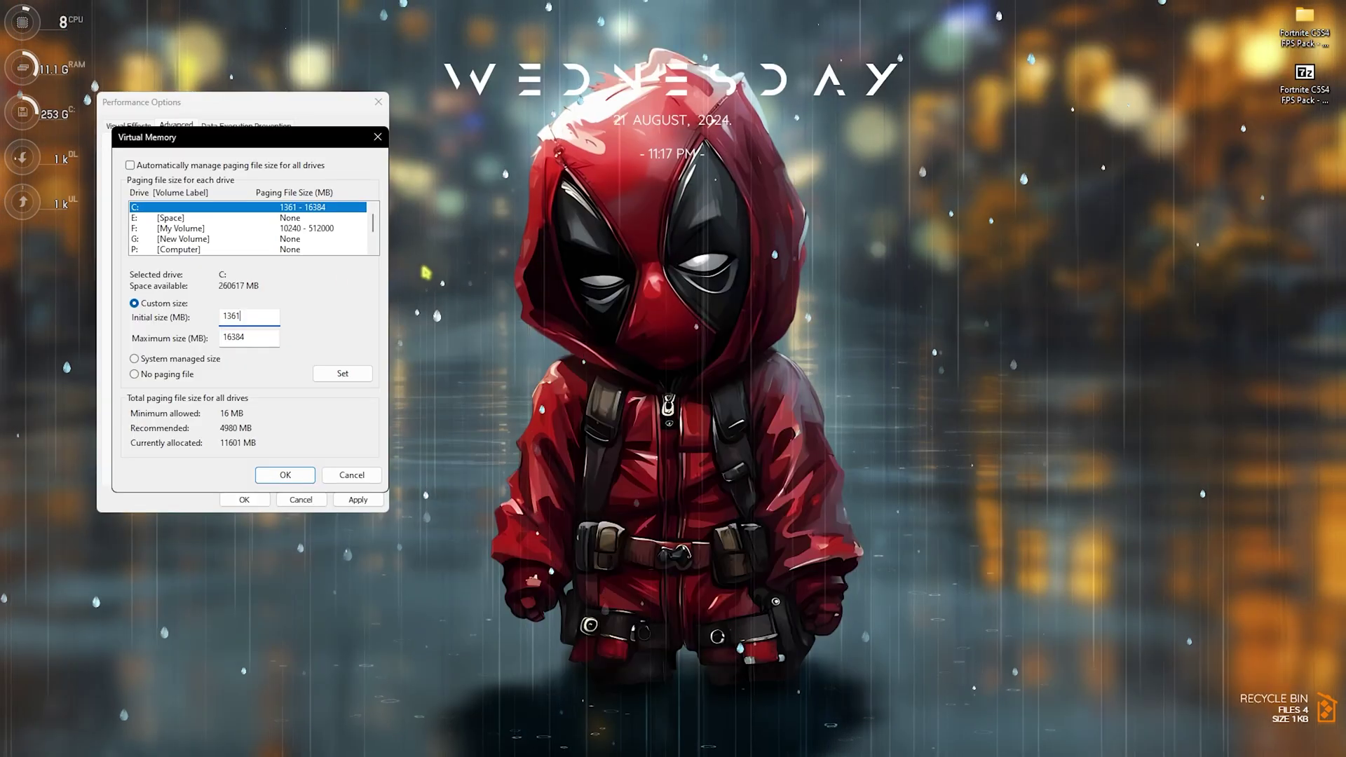
Step: Calculate half the installed memory in megabytes in Calculator as 32 × 1024 ÷ 2
{"action": "key", "text": "super"}
{"action": "type", "text": "calc"}
{"action": "key", "text": "Return"}
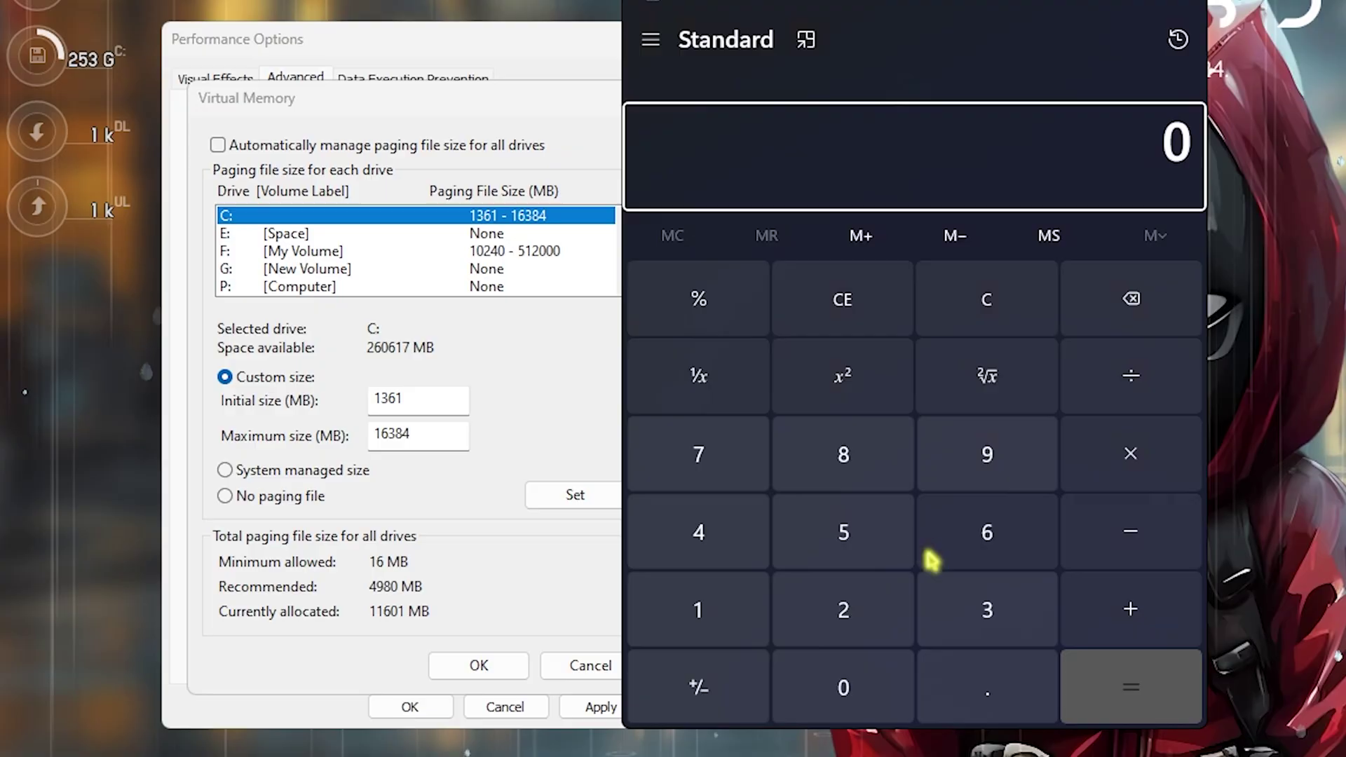
{"action": "type", "text": "32"}
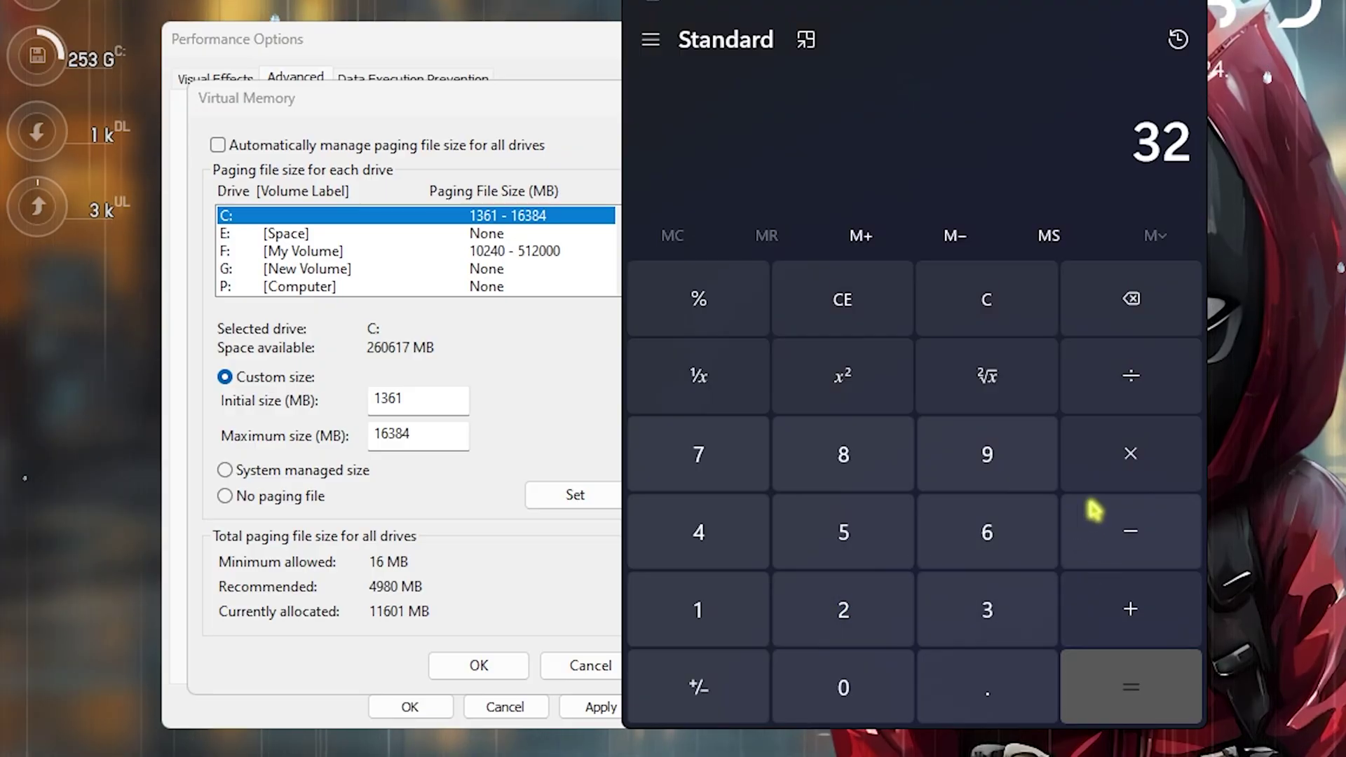
{"action": "left_click", "coordinate": [1114, 471]}
{"action": "type", "text": "1024 ="}
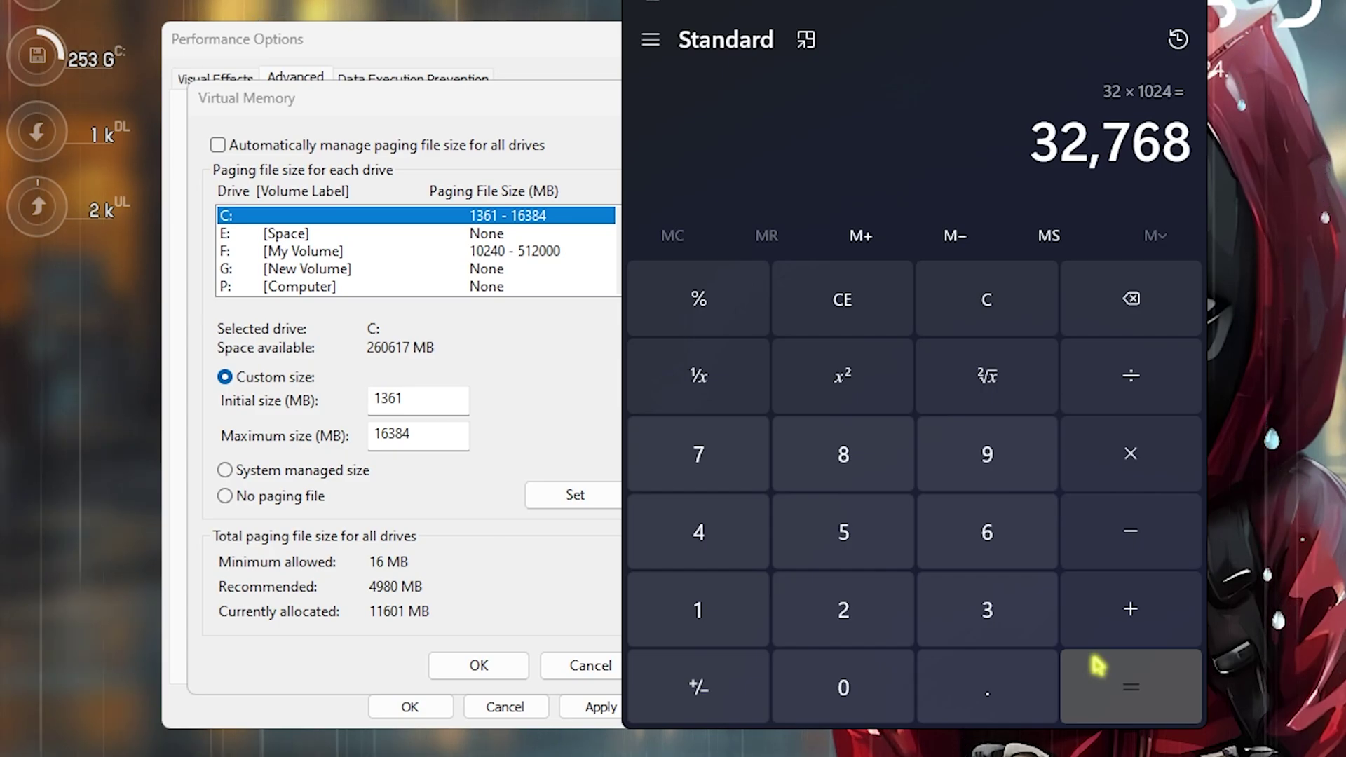
{"action": "left_click", "coordinate": [844, 610]}
{"action": "left_click", "coordinate": [1129, 686]}
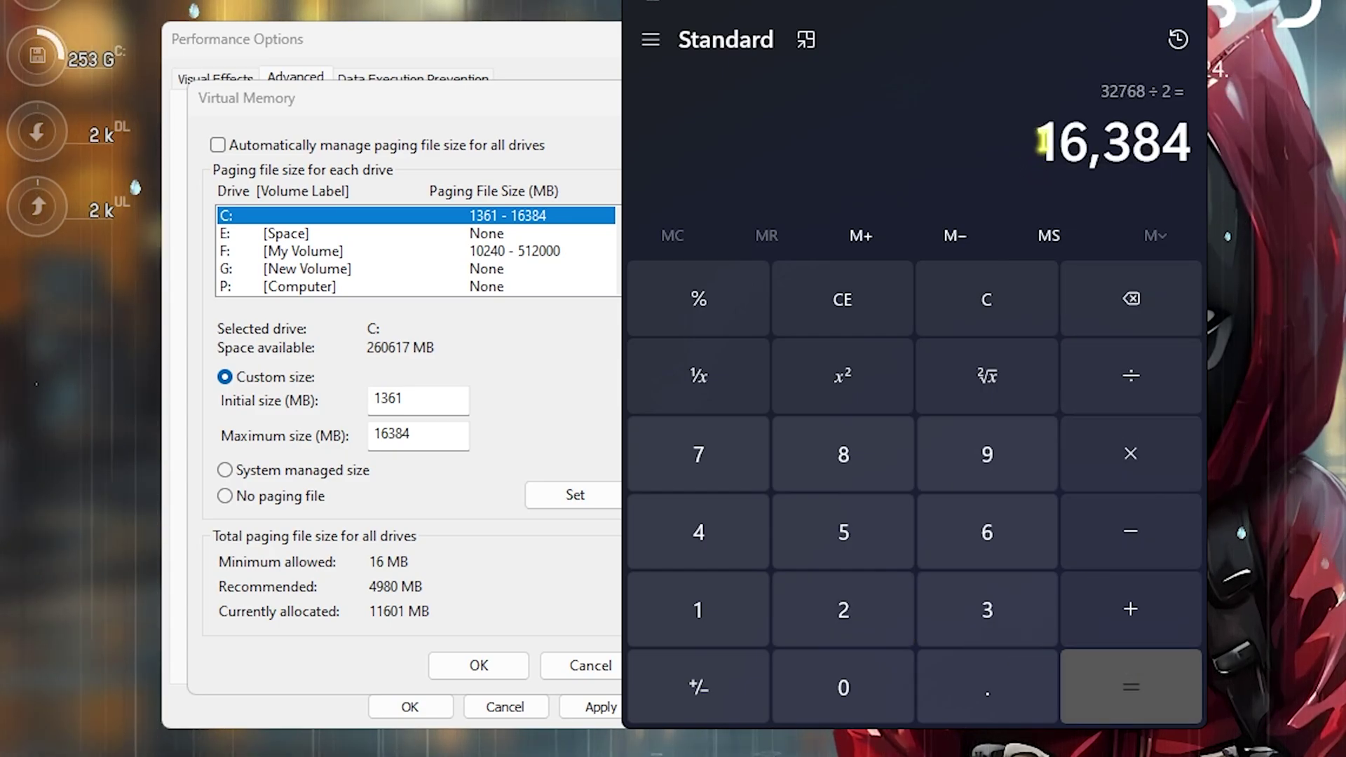
Step: Apply a custom paging file for drive C with initial size 1361 MB and maximum size 16384 MB
{"action": "left_click", "coordinate": [441, 430]}
{"action": "double_click", "coordinate": [447, 431]}
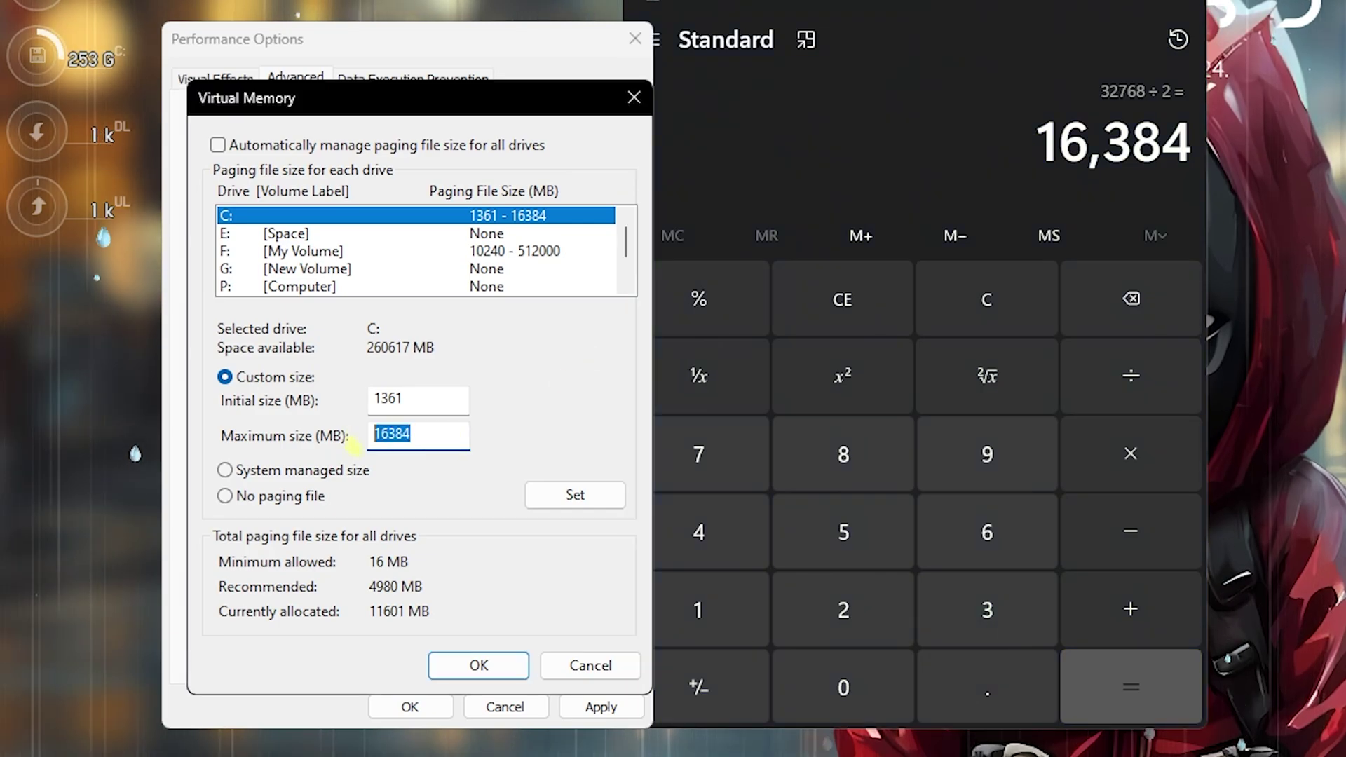
{"action": "left_click", "coordinate": [449, 433]}
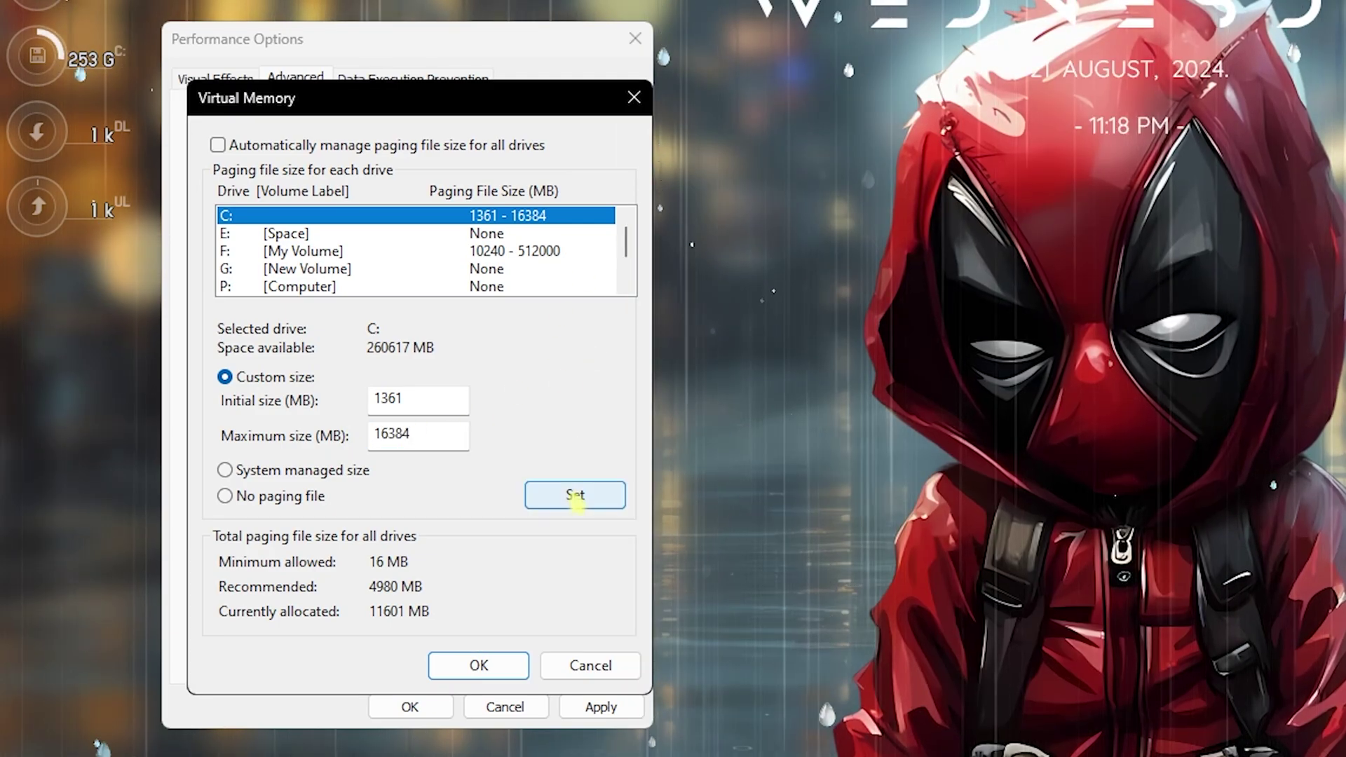
{"action": "left_click", "coordinate": [572, 492]}
{"action": "left_click", "coordinate": [481, 666]}
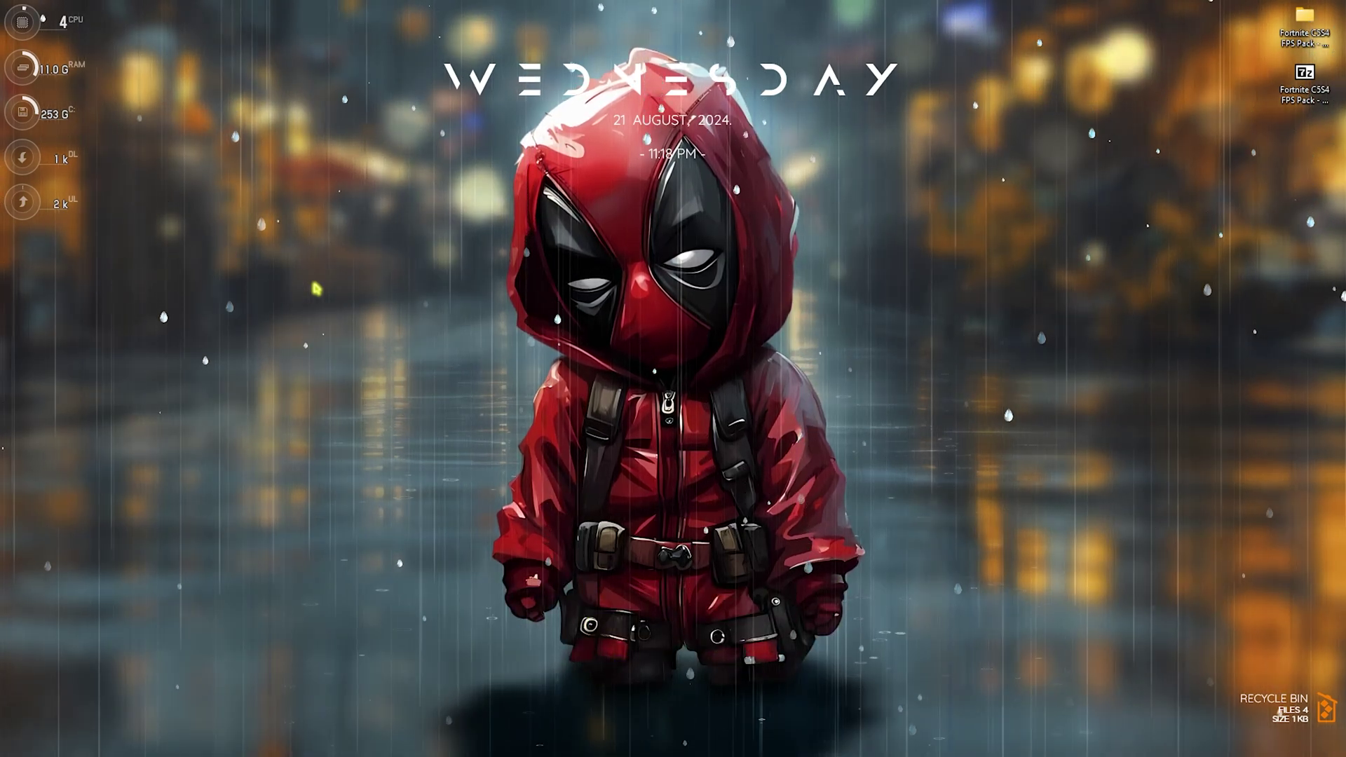
Step: Open Task Manager's startup apps list and review which apps are enabled at startup
{"action": "key", "text": "ctrl+shift+Escape"}
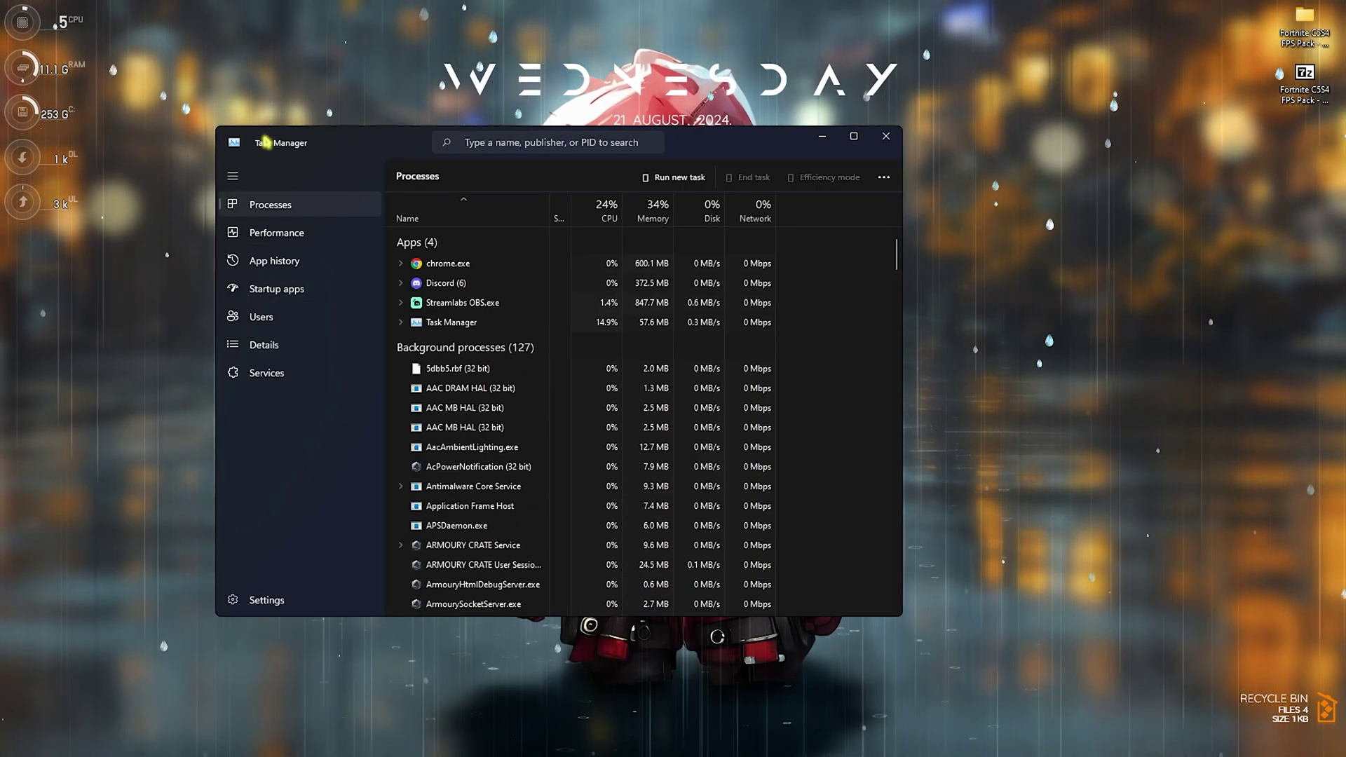
{"action": "left_click", "coordinate": [282, 288]}
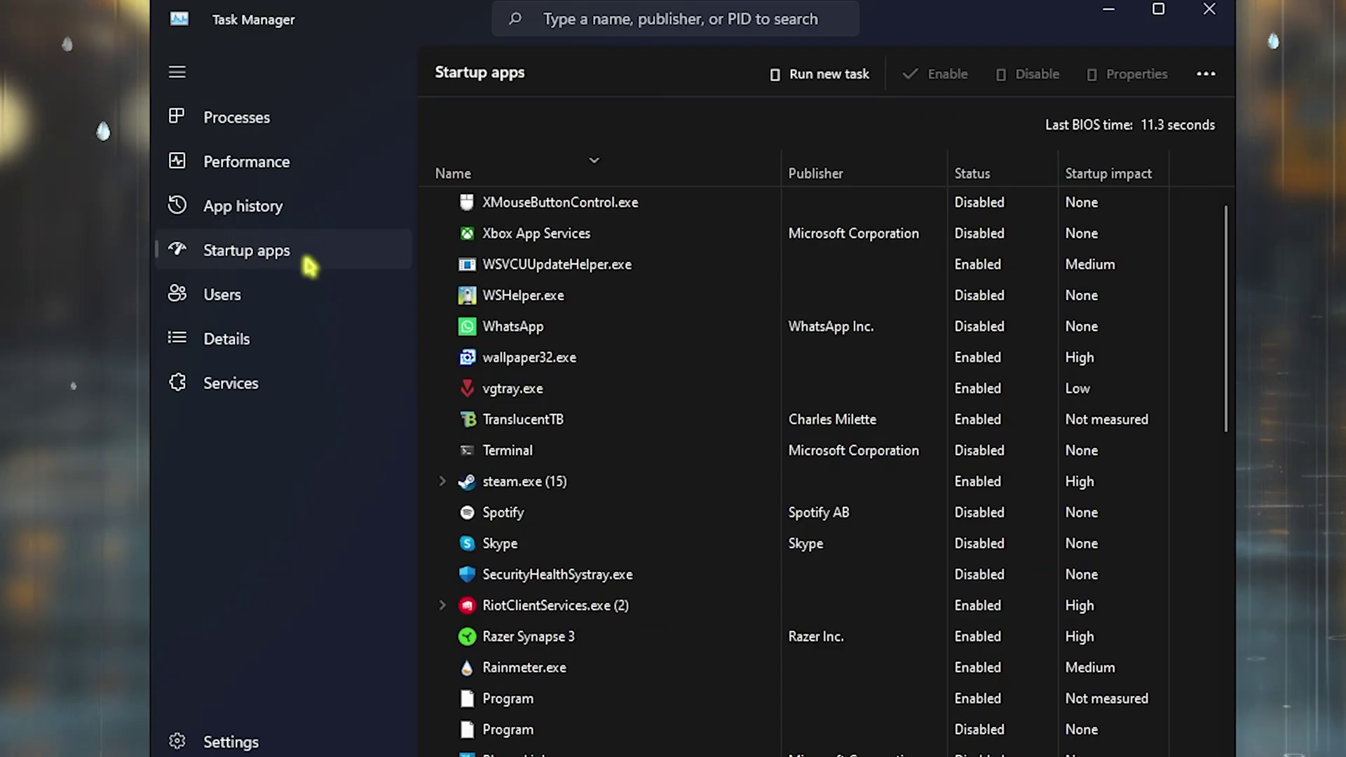
{"action": "scroll", "coordinate": [666, 259], "scroll_direction": "down", "scroll_amount": 2}
{"action": "scroll", "coordinate": [638, 357], "scroll_direction": "up", "scroll_amount": 2}
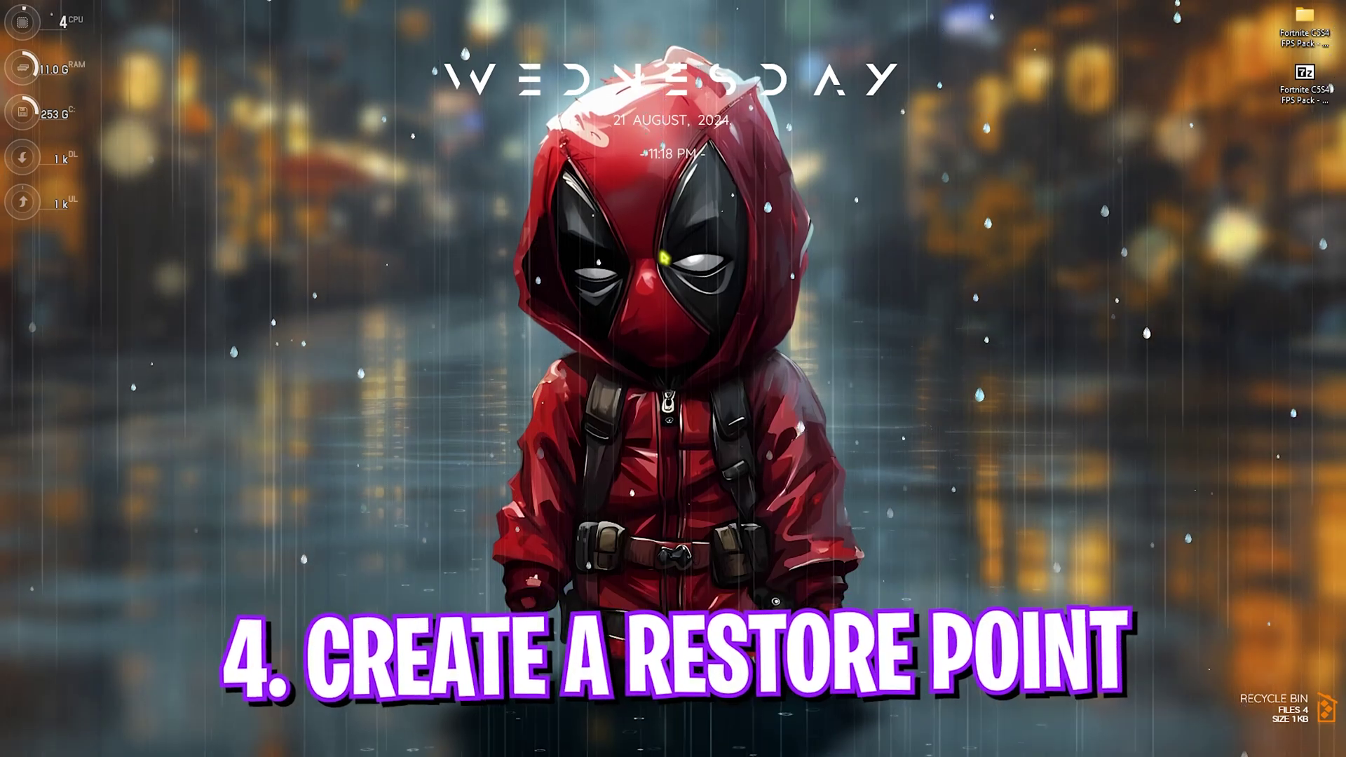
Step: Create a system restore point described as "Fortnite" with Local Disk (C:) selected, and close System Properties
{"action": "key", "text": "super"}
{"action": "type", "text": "create a restore point"}
{"action": "key", "text": "Return"}
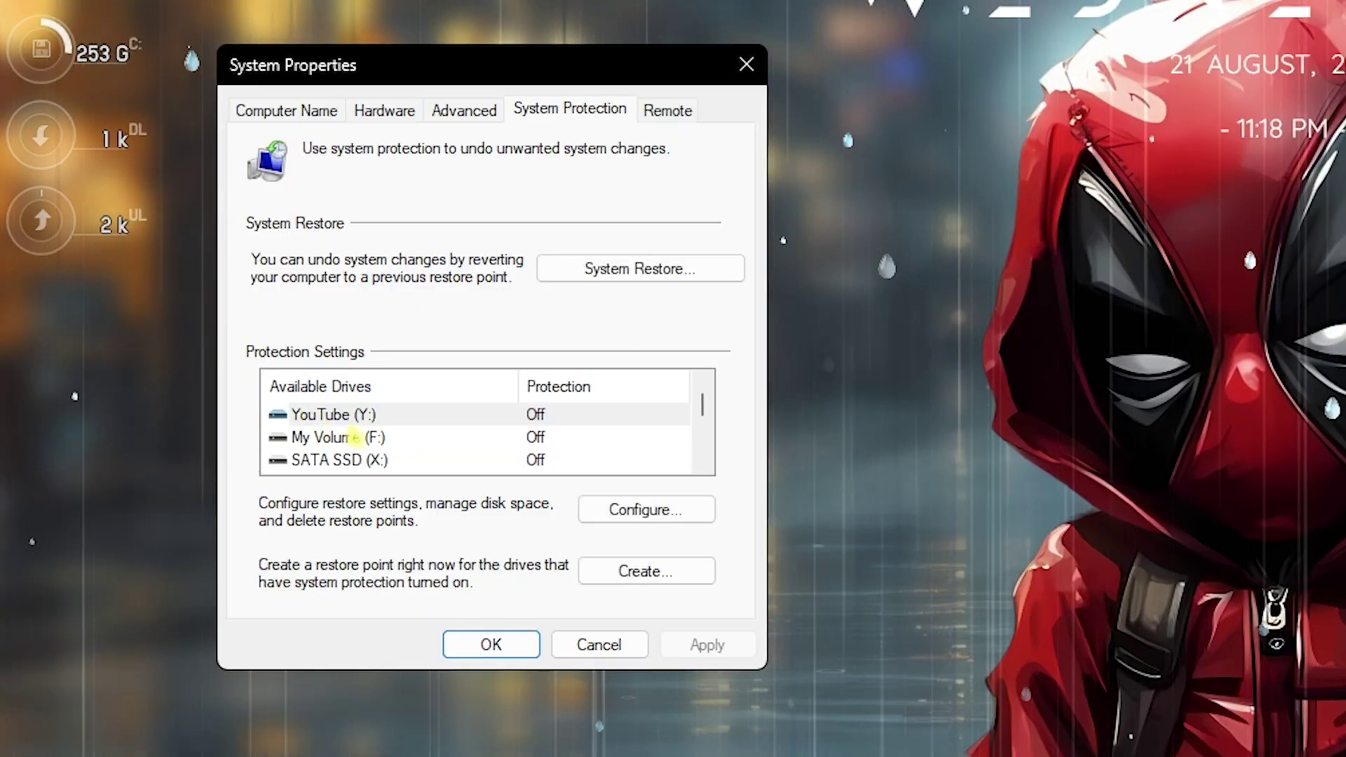
{"action": "scroll", "coordinate": [354, 438], "scroll_direction": "down", "scroll_amount": 2}
{"action": "left_click", "coordinate": [367, 460]}
{"action": "left_click", "coordinate": [635, 581]}
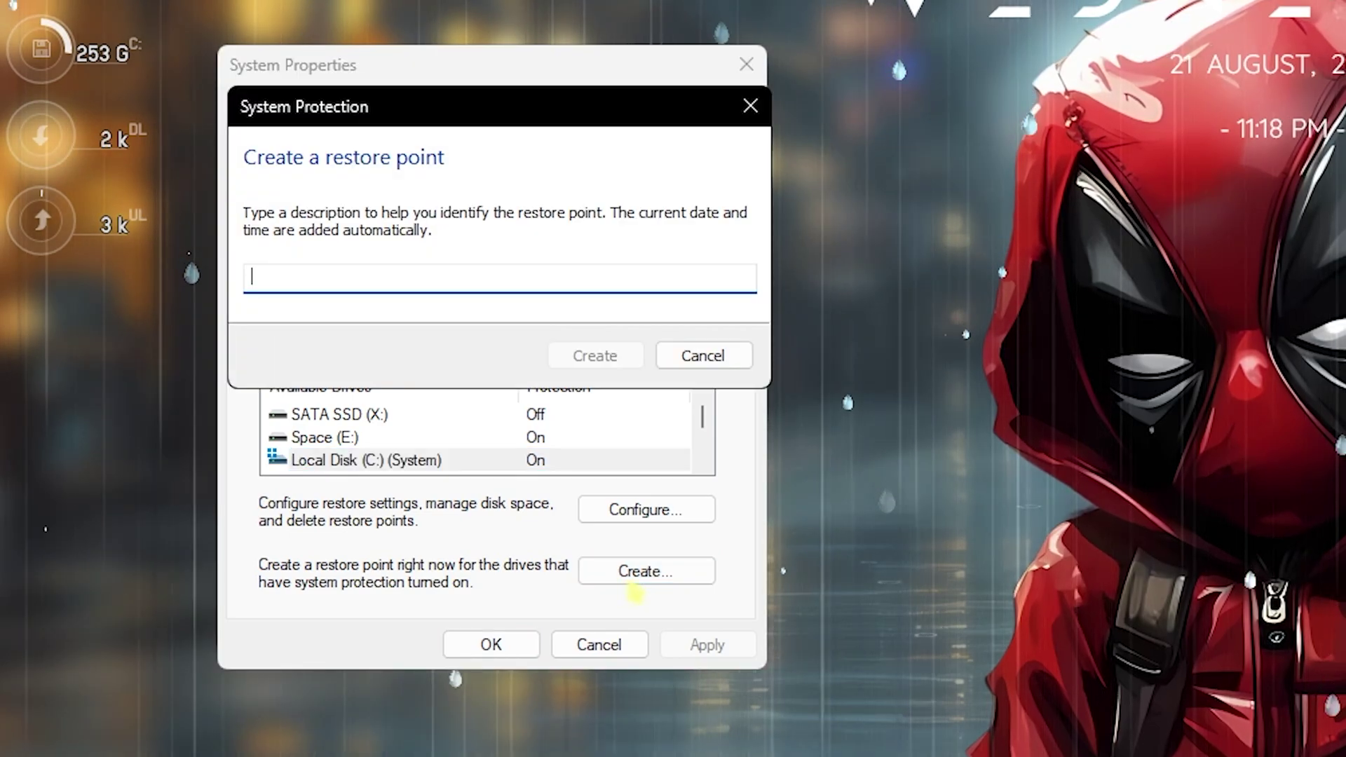
{"action": "type", "text": "Fortnite"}
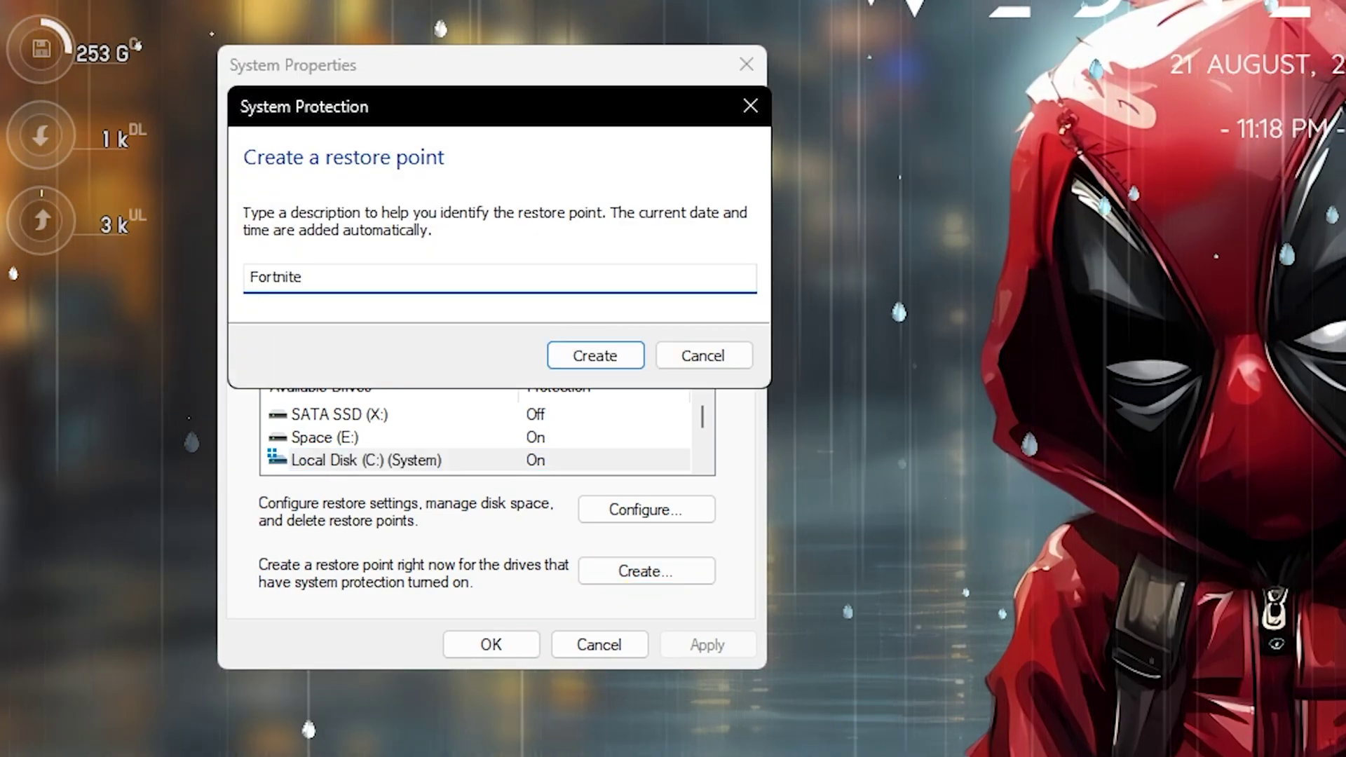
{"action": "key", "text": "Return"}
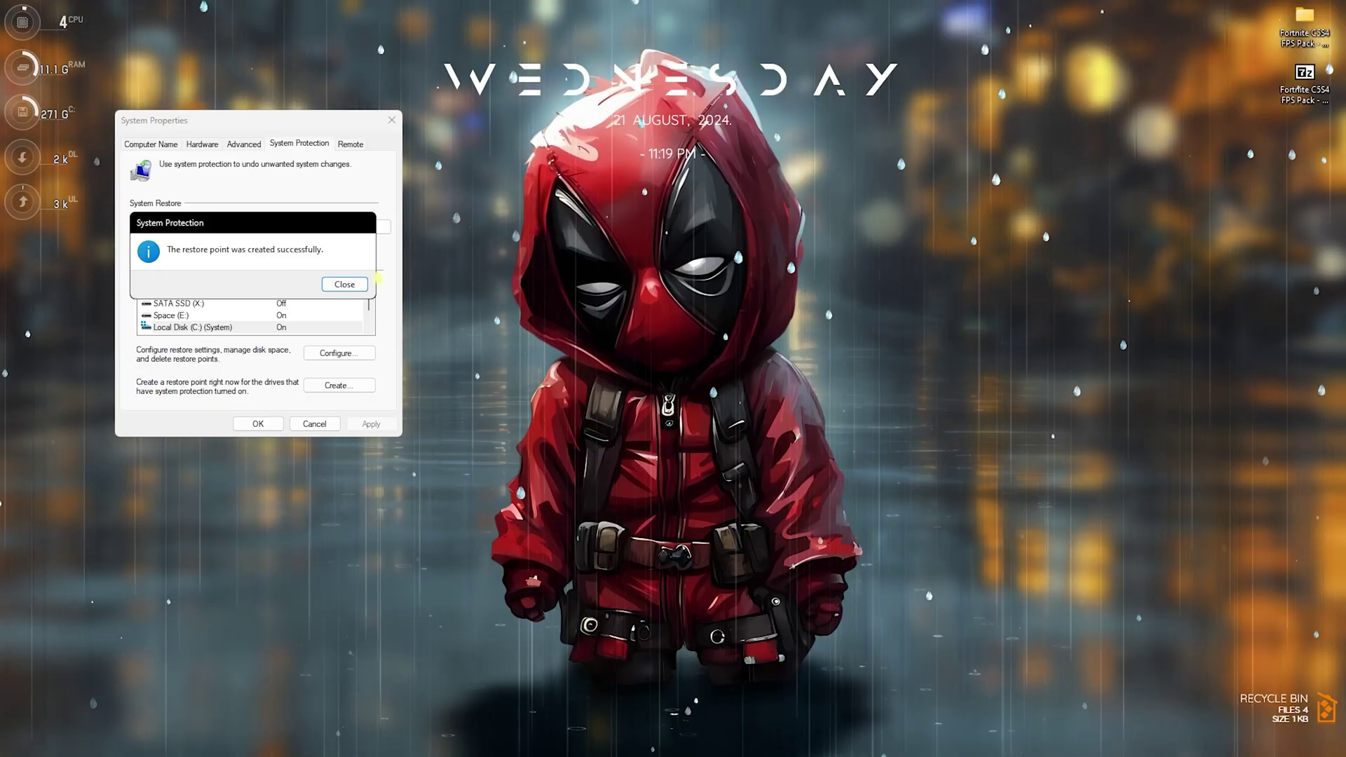
{"action": "left_click", "coordinate": [689, 387]}
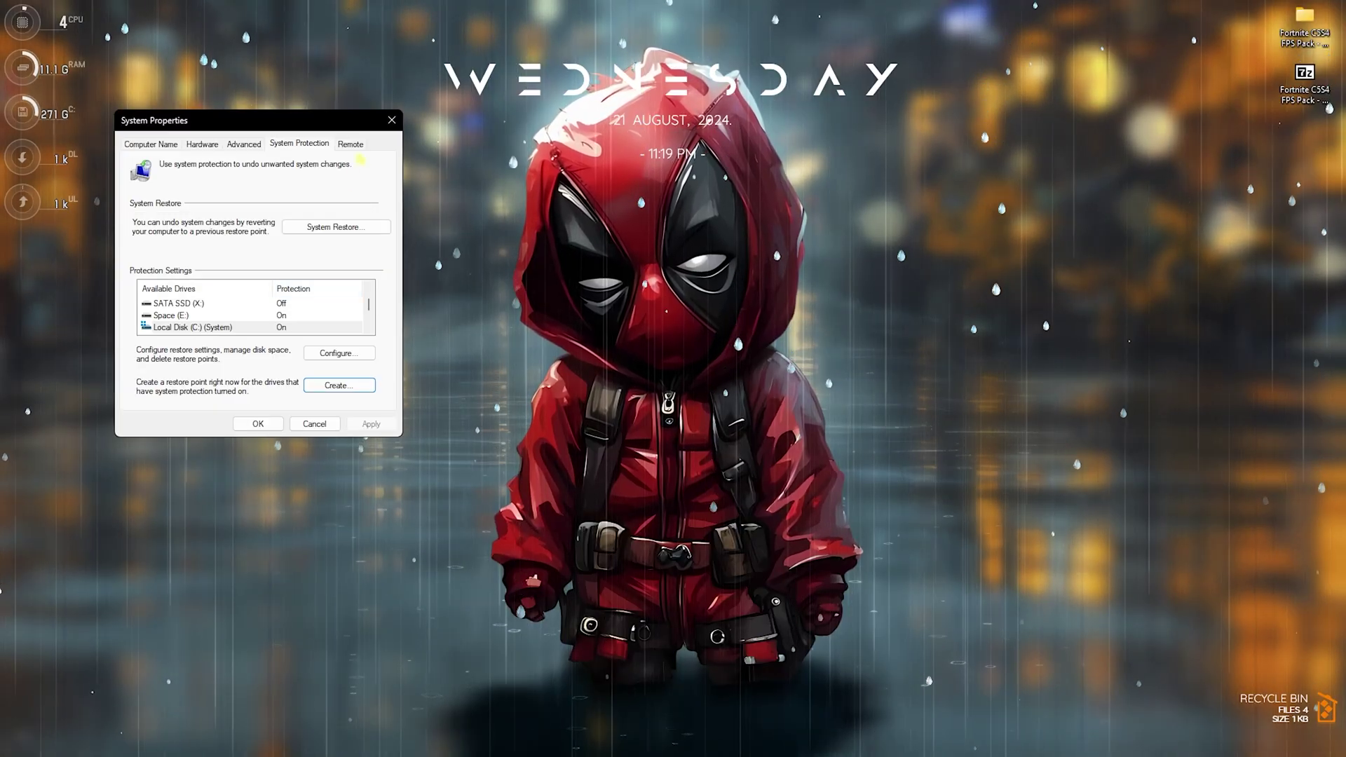
{"action": "key", "text": "Escape"}
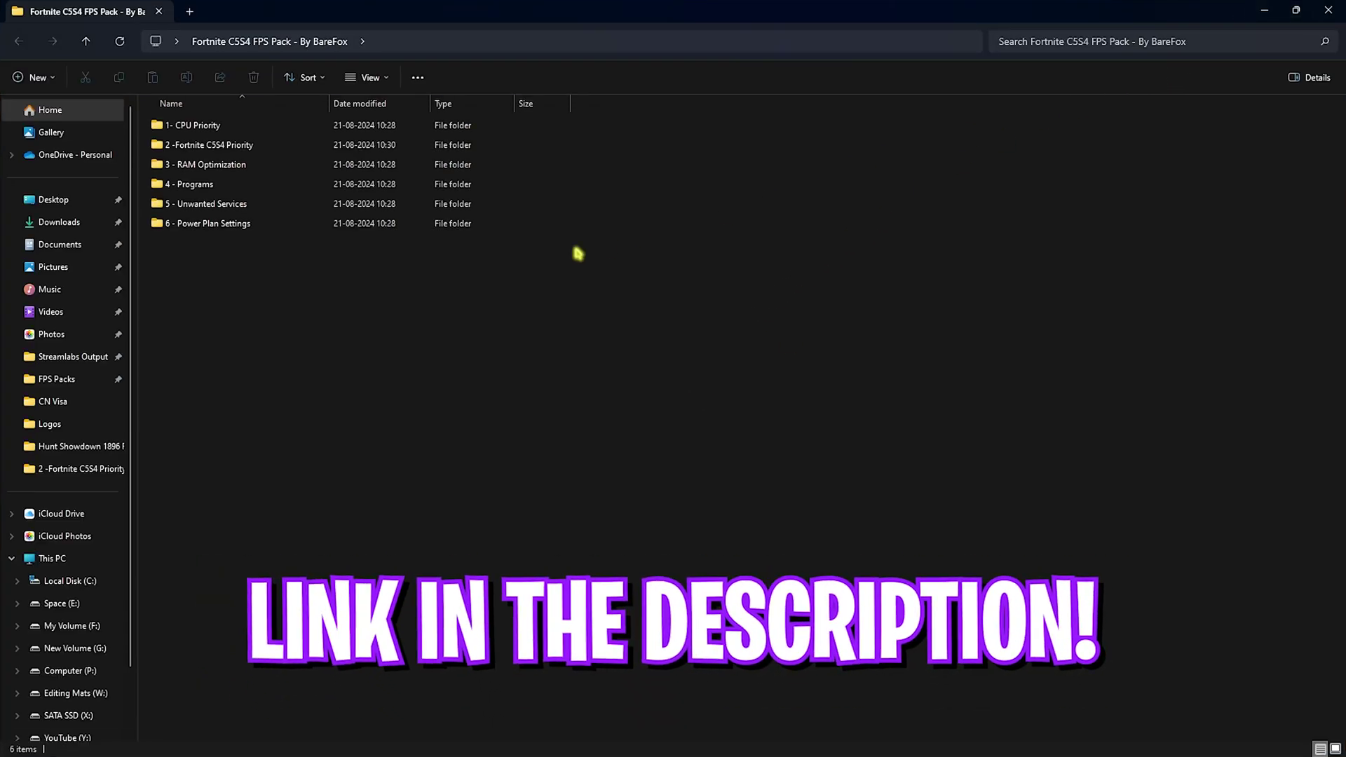
Step: Look through the AMD and INTEL registry files in the FPS pack's "1- CPU Priority" folder
{"action": "left_click_drag", "start_coordinate": [339, 241], "coordinate": [175, 119]}
{"action": "left_click", "coordinate": [231, 252]}
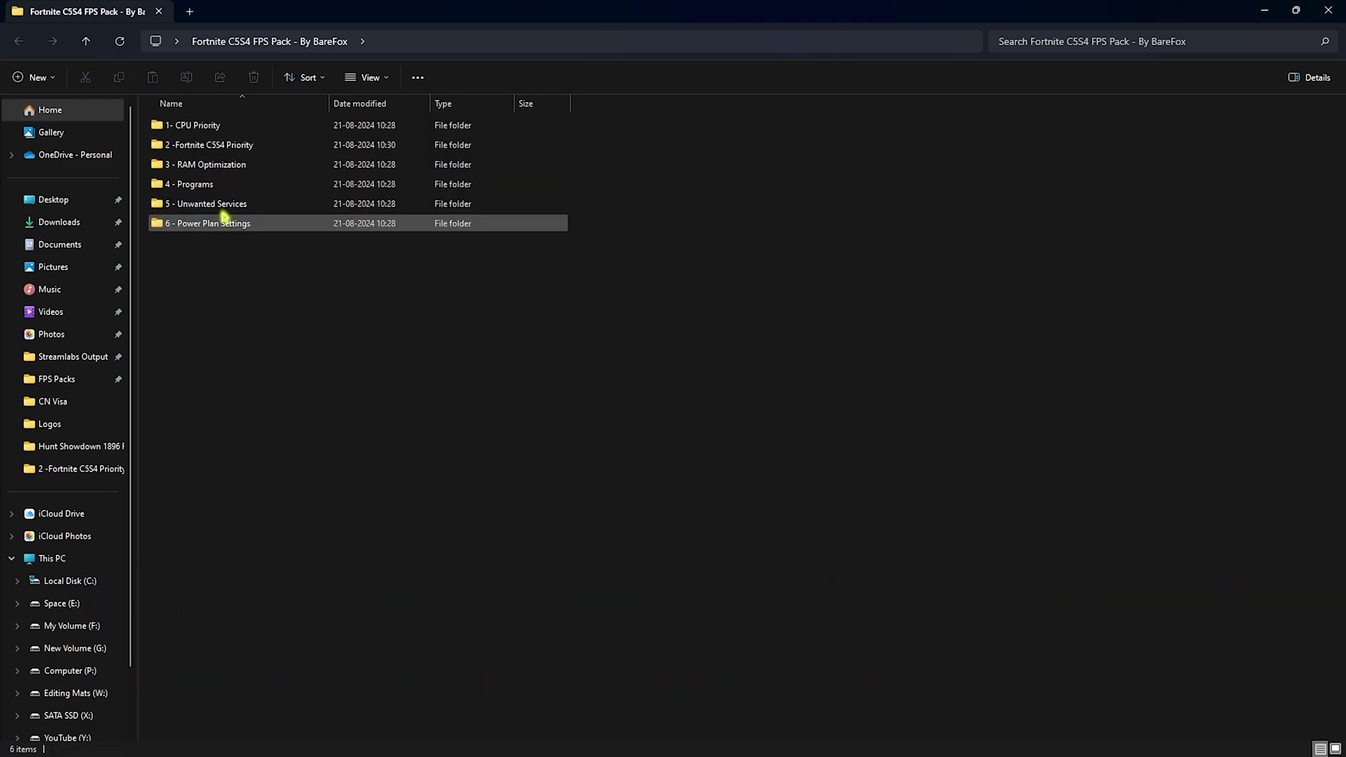
{"action": "double_click", "coordinate": [212, 127]}
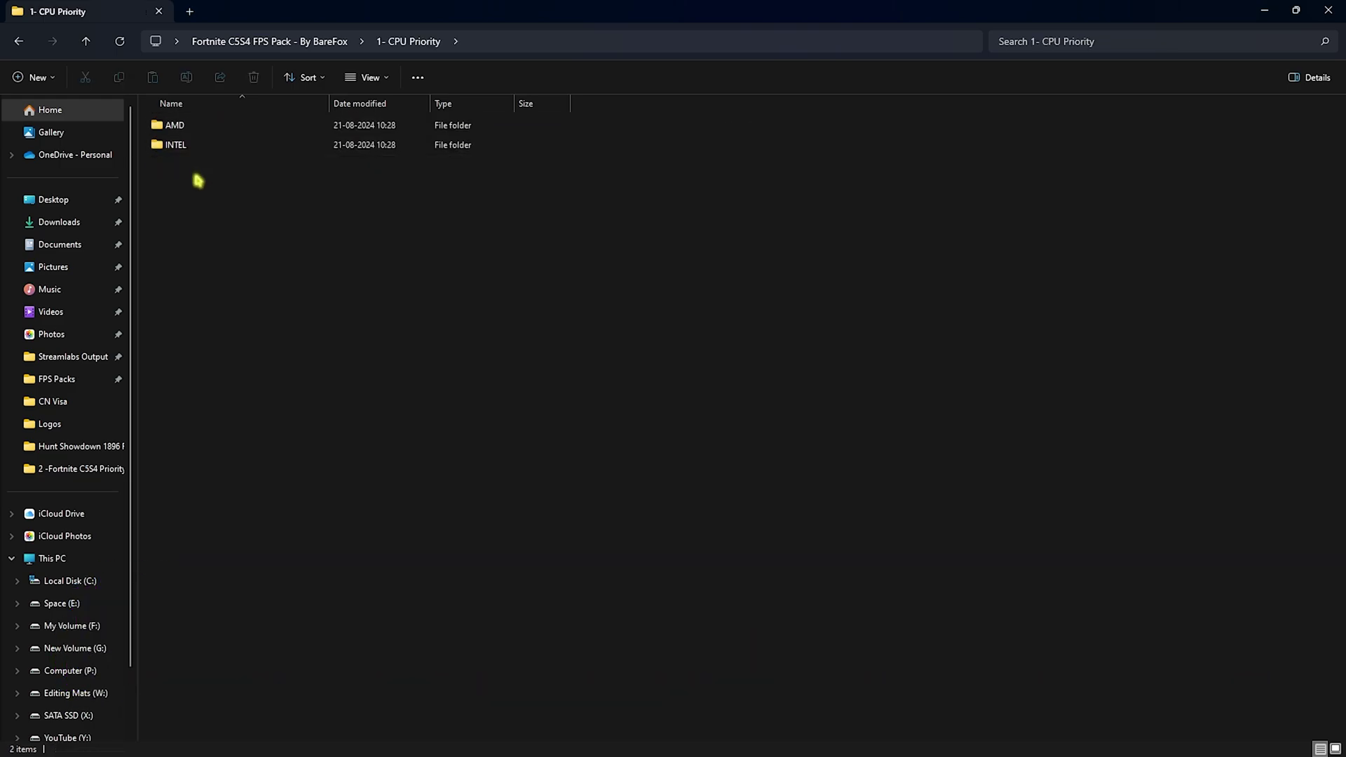
{"action": "double_click", "coordinate": [184, 129]}
{"action": "left_click", "coordinate": [429, 41]}
{"action": "double_click", "coordinate": [232, 144]}
{"action": "left_click", "coordinate": [410, 44]}
{"action": "double_click", "coordinate": [171, 124]}
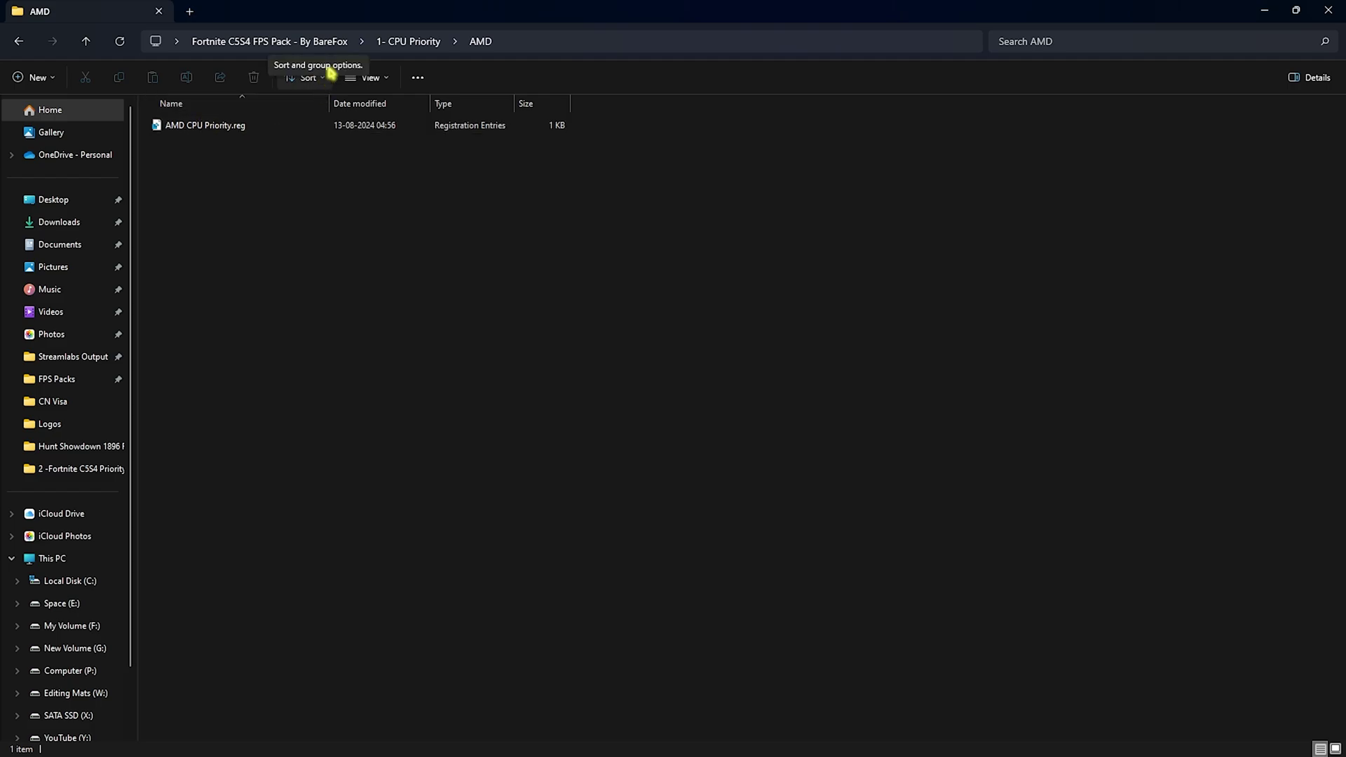
{"action": "left_click", "coordinate": [392, 41]}
{"action": "double_click", "coordinate": [217, 140]}
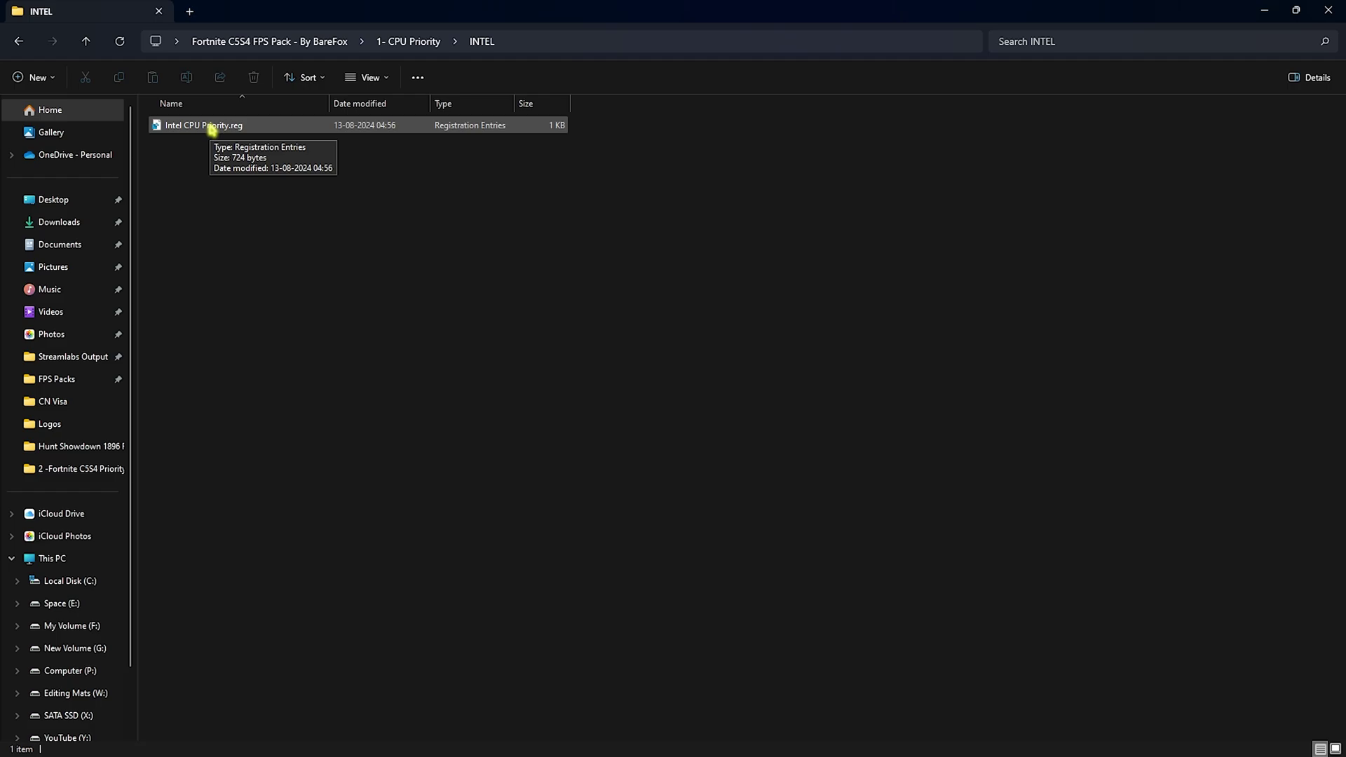
Step: Examine the registry files in "2 -Fortnite C5S4 Priority", including the folder of default files for reverting to stock
{"action": "left_click", "coordinate": [300, 44]}
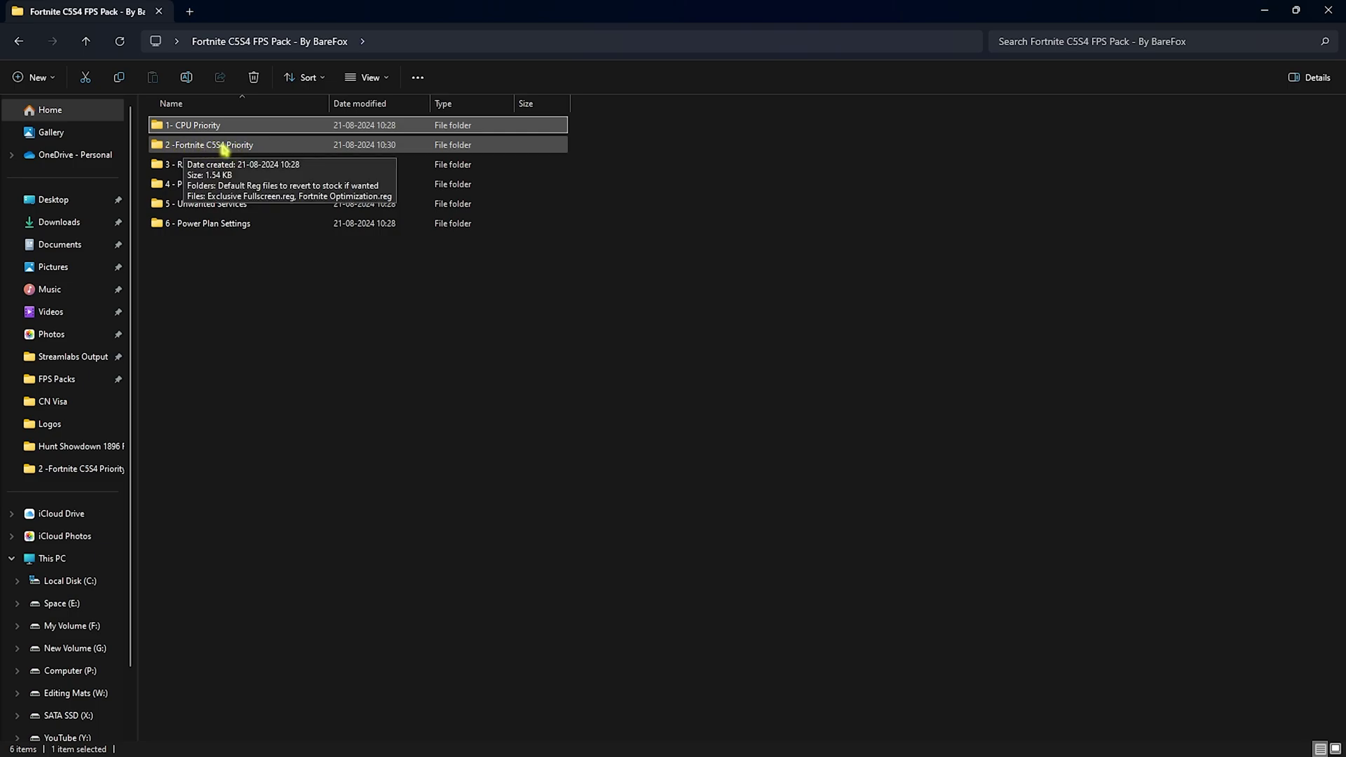
{"action": "double_click", "coordinate": [224, 146]}
{"action": "left_click_drag", "start_coordinate": [236, 207], "coordinate": [215, 146]}
{"action": "left_click_drag", "start_coordinate": [322, 213], "coordinate": [219, 147]}
{"action": "left_click", "coordinate": [184, 151]}
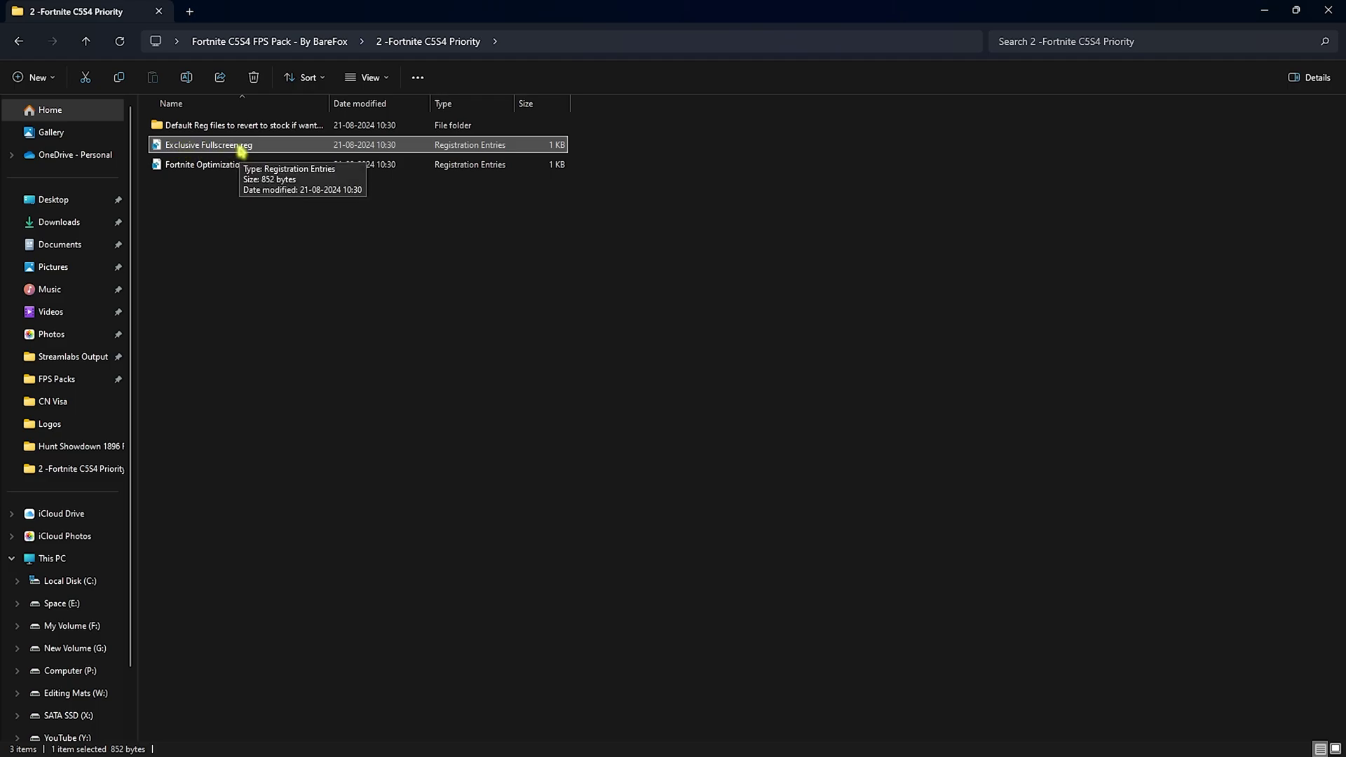
{"action": "left_click", "coordinate": [234, 167]}
{"action": "left_click", "coordinate": [284, 200]}
{"action": "left_click_drag", "start_coordinate": [322, 225], "coordinate": [219, 194]}
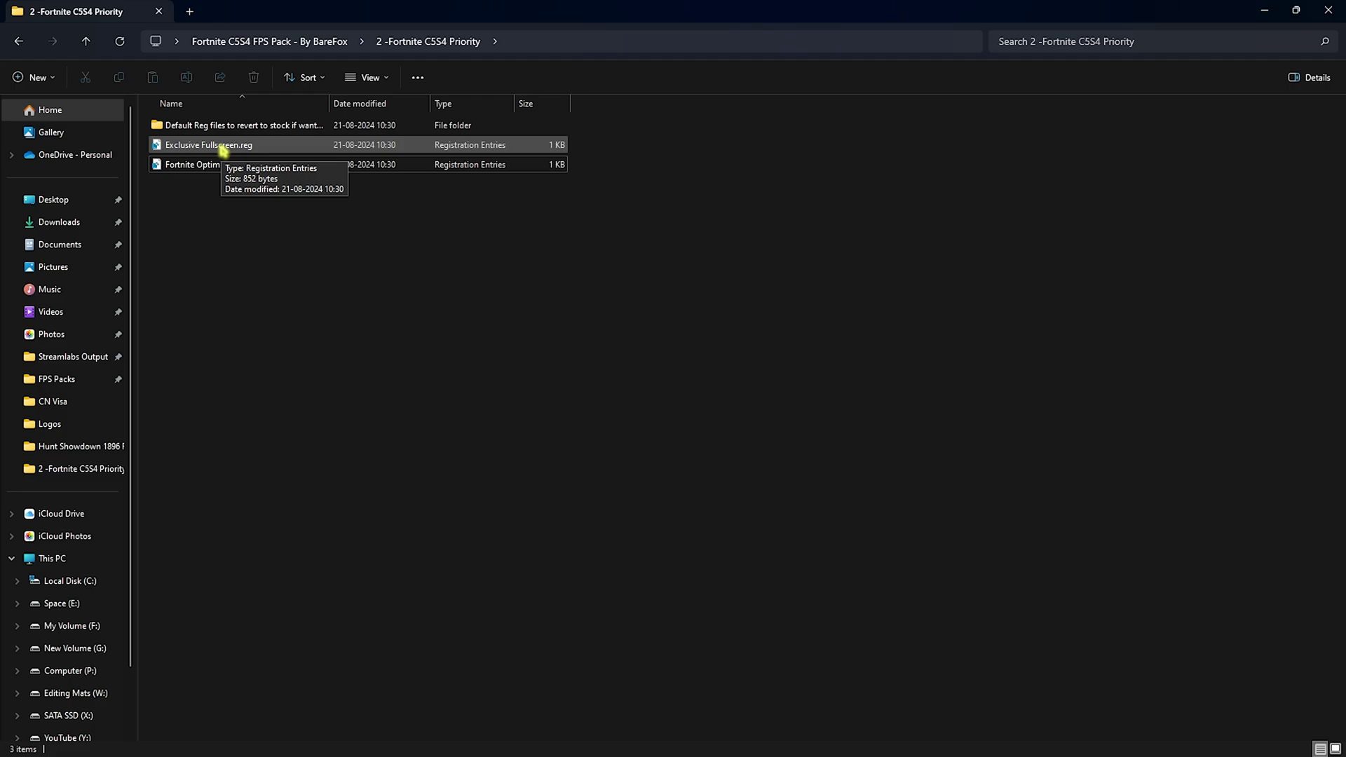
{"action": "double_click", "coordinate": [242, 126]}
{"action": "left_click_drag", "start_coordinate": [237, 208], "coordinate": [228, 140]}
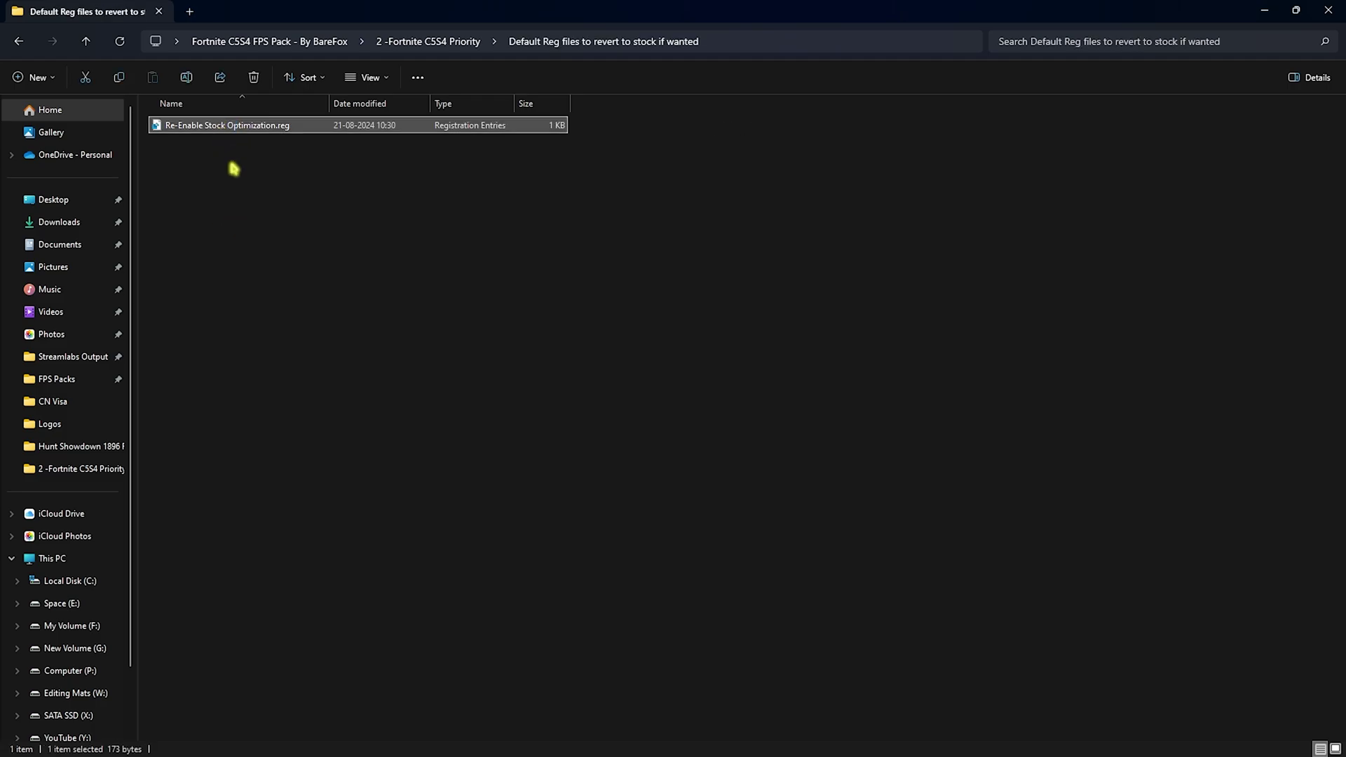
Step: Review the files in the pack's "3 - RAM Optimization" folder and pick out 32GB Ram.reg
{"action": "left_click", "coordinate": [335, 42]}
{"action": "double_click", "coordinate": [209, 168]}
{"action": "left_click_drag", "start_coordinate": [298, 462], "coordinate": [211, 126]}
{"action": "left_click", "coordinate": [247, 427]}
{"action": "left_click_drag", "start_coordinate": [265, 524], "coordinate": [204, 131]}
{"action": "left_click", "coordinate": [249, 452]}
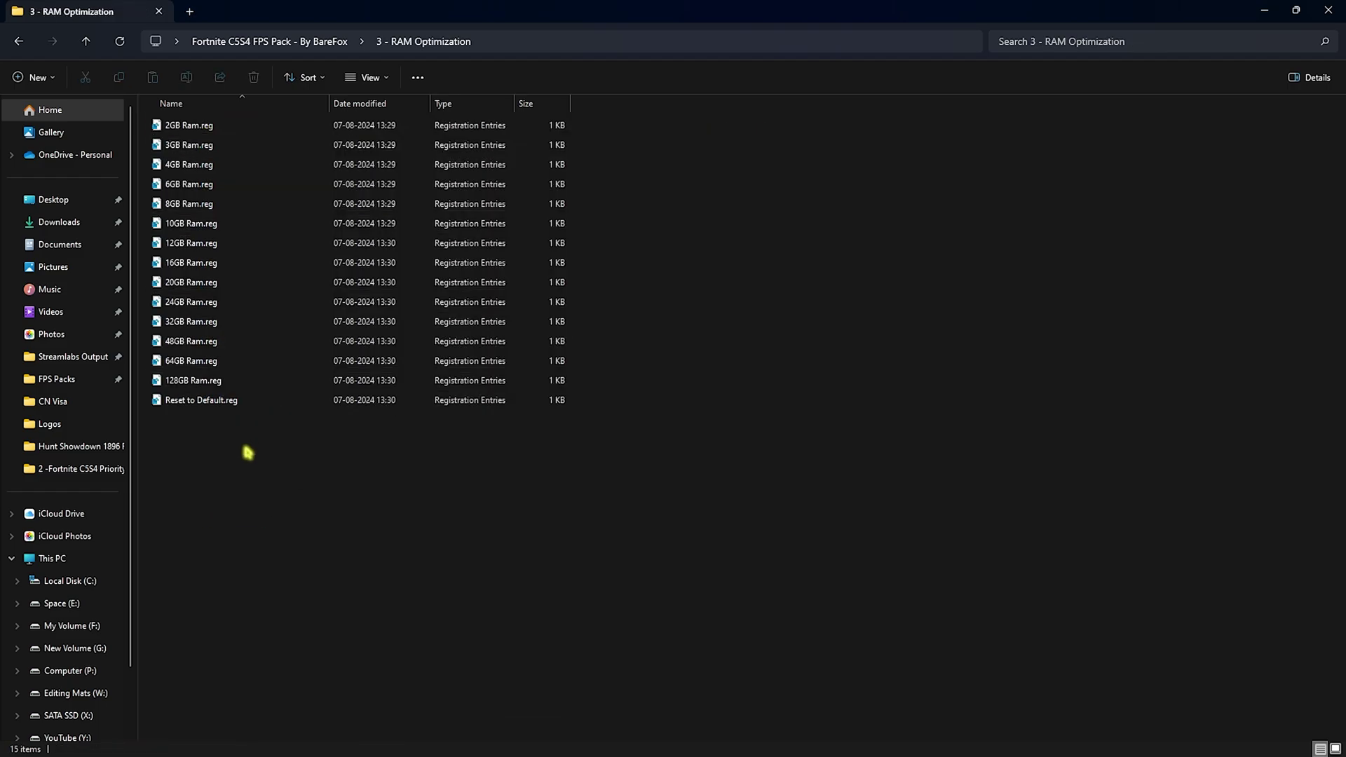
{"action": "left_click", "coordinate": [200, 319]}
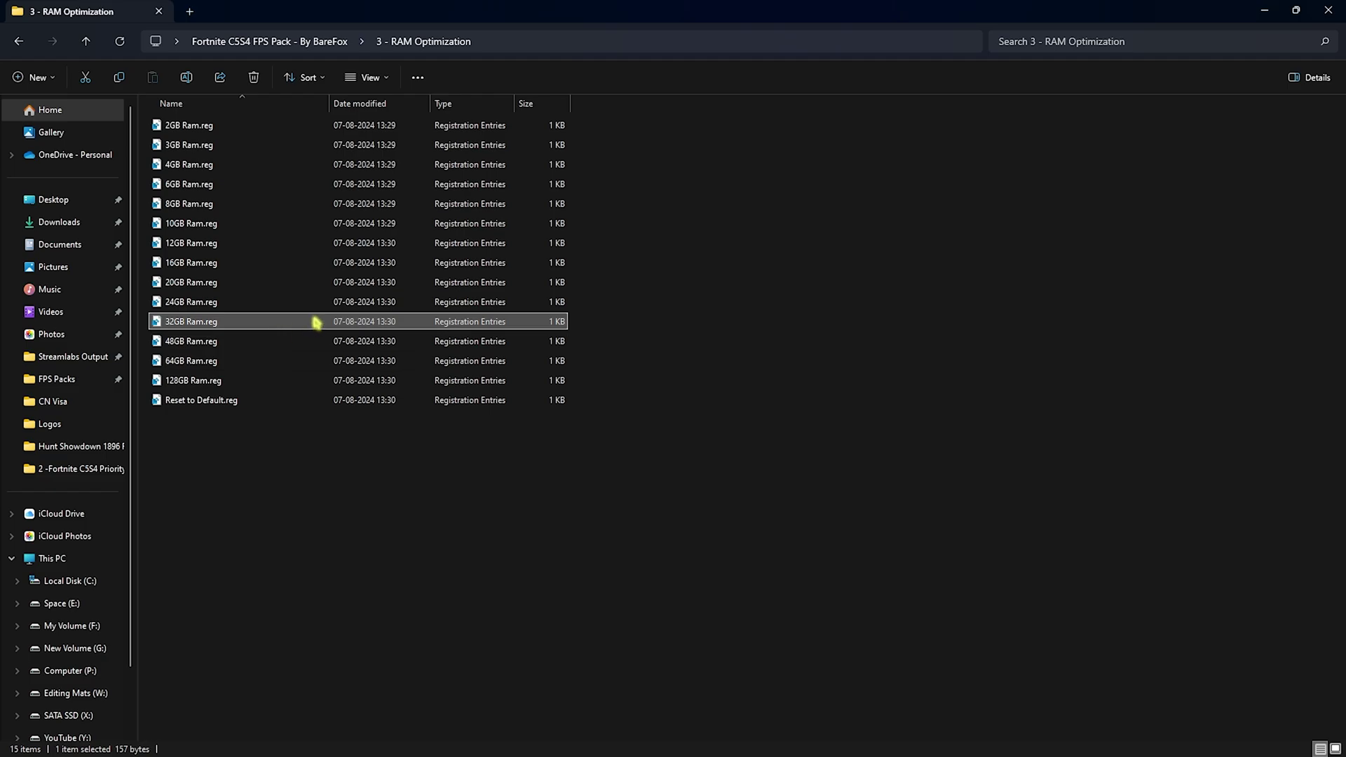
{"action": "left_click_drag", "start_coordinate": [615, 370], "coordinate": [551, 98]}
{"action": "left_click", "coordinate": [596, 278]}
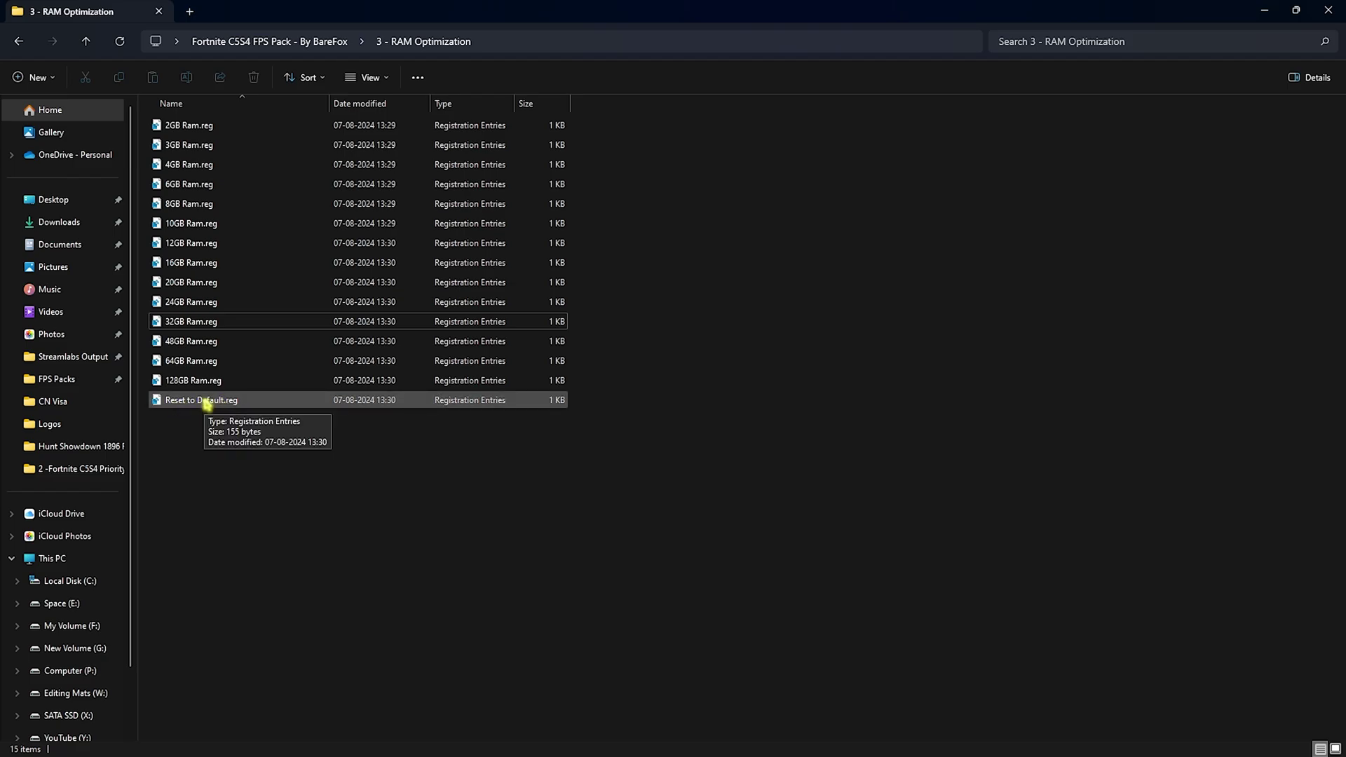
Step: Run Cache Cleaner.bat from the "4 - Programs" folder as administrator and minimize its window
{"action": "key", "text": "alt+Left"}
{"action": "double_click", "coordinate": [187, 185]}
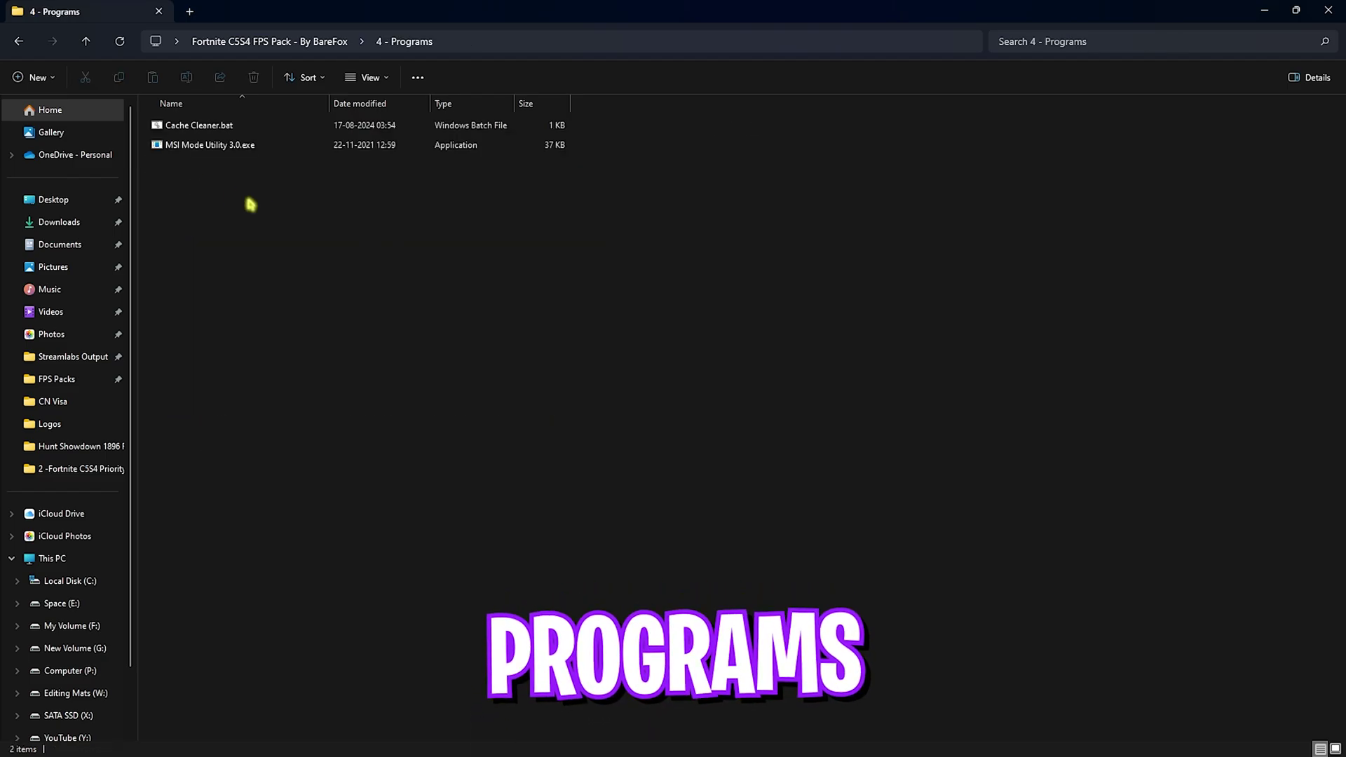
{"action": "left_click", "coordinate": [221, 127]}
{"action": "right_click", "coordinate": [243, 126]}
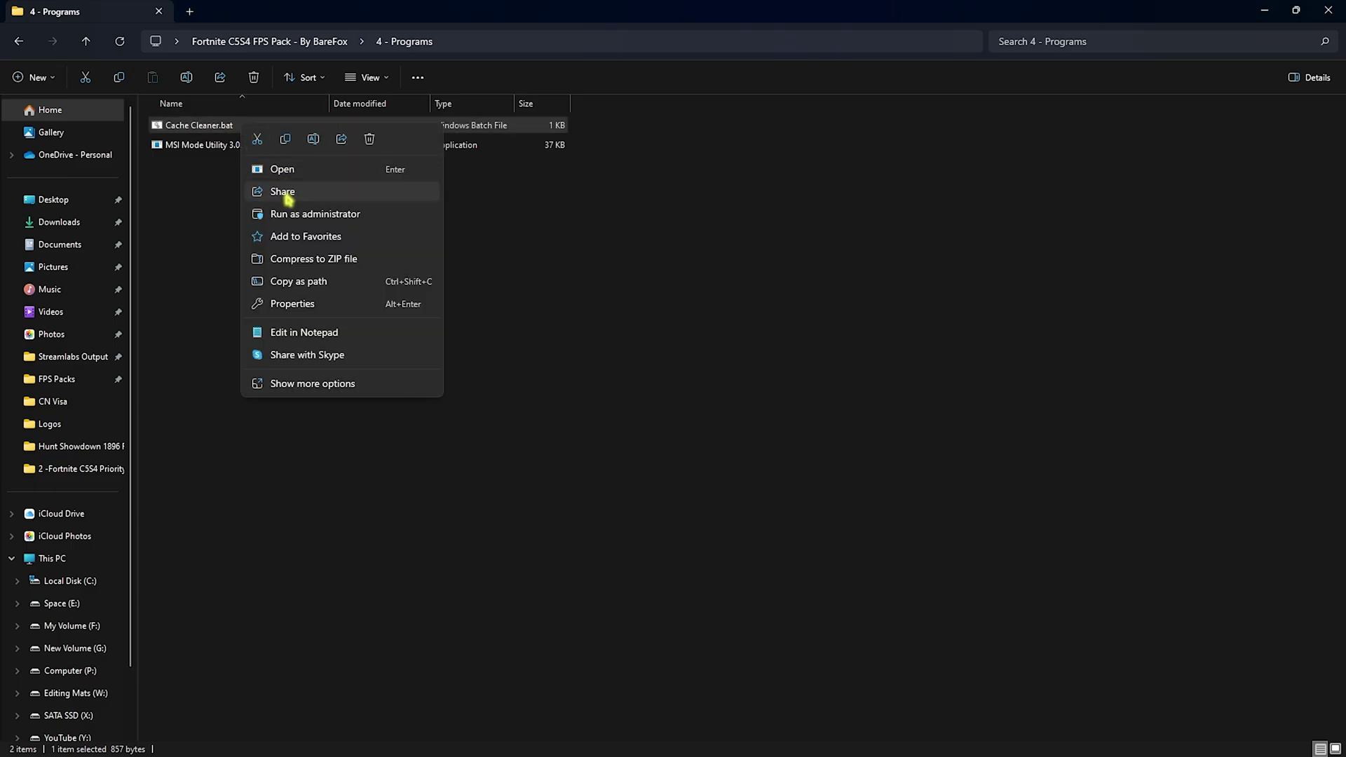
{"action": "left_click", "coordinate": [287, 215]}
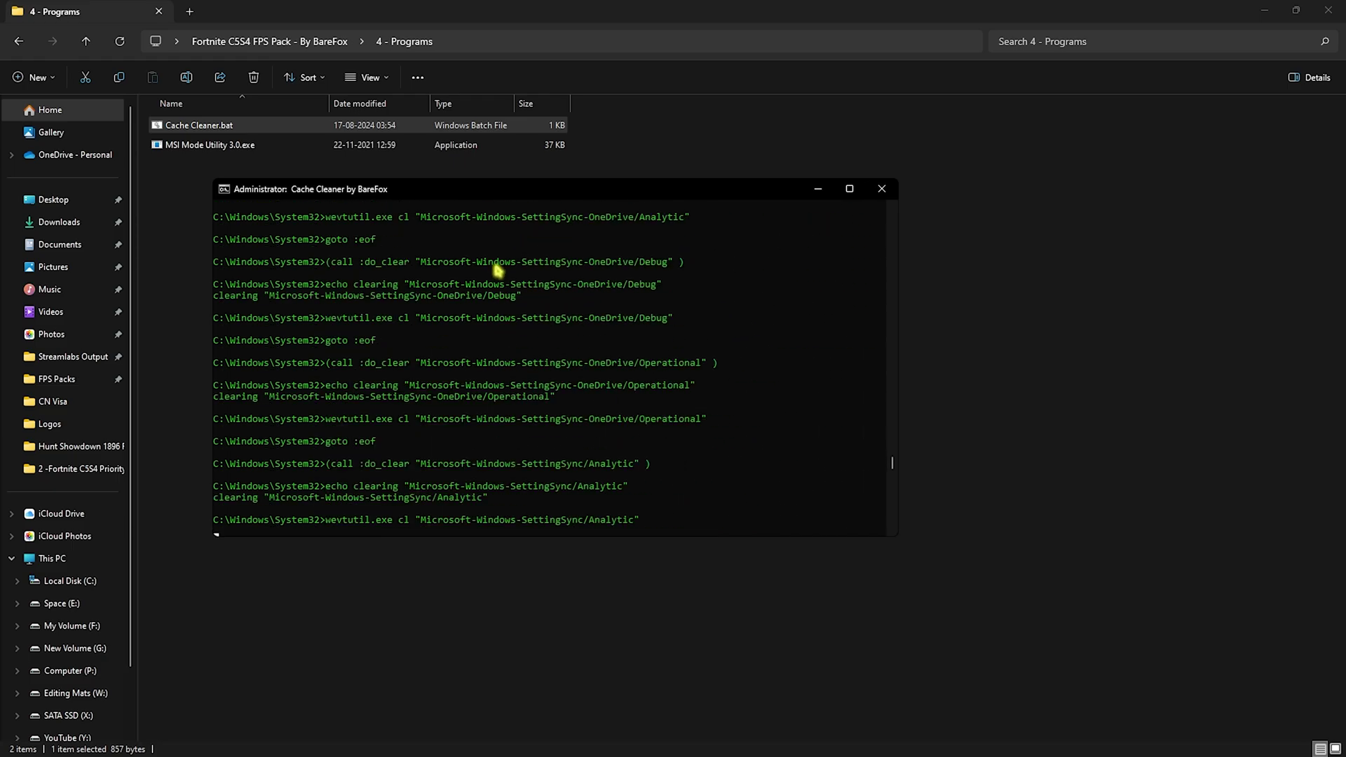
{"action": "left_click", "coordinate": [824, 188]}
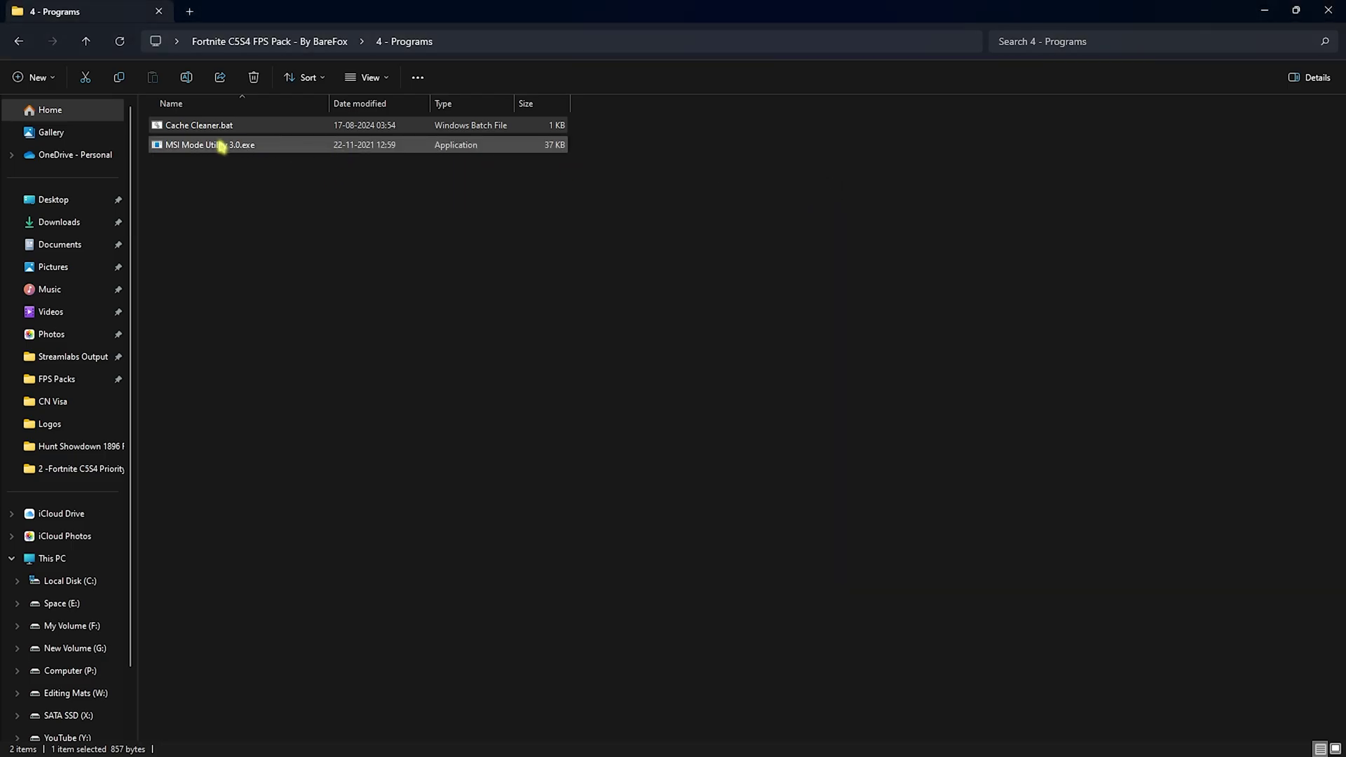
Step: Run MSI Mode Utility 3.0.exe as administrator, set the NVIDIA GeForce RTX 2070 SUPER's interrupt priority to High, and close the utility
{"action": "left_click", "coordinate": [197, 148]}
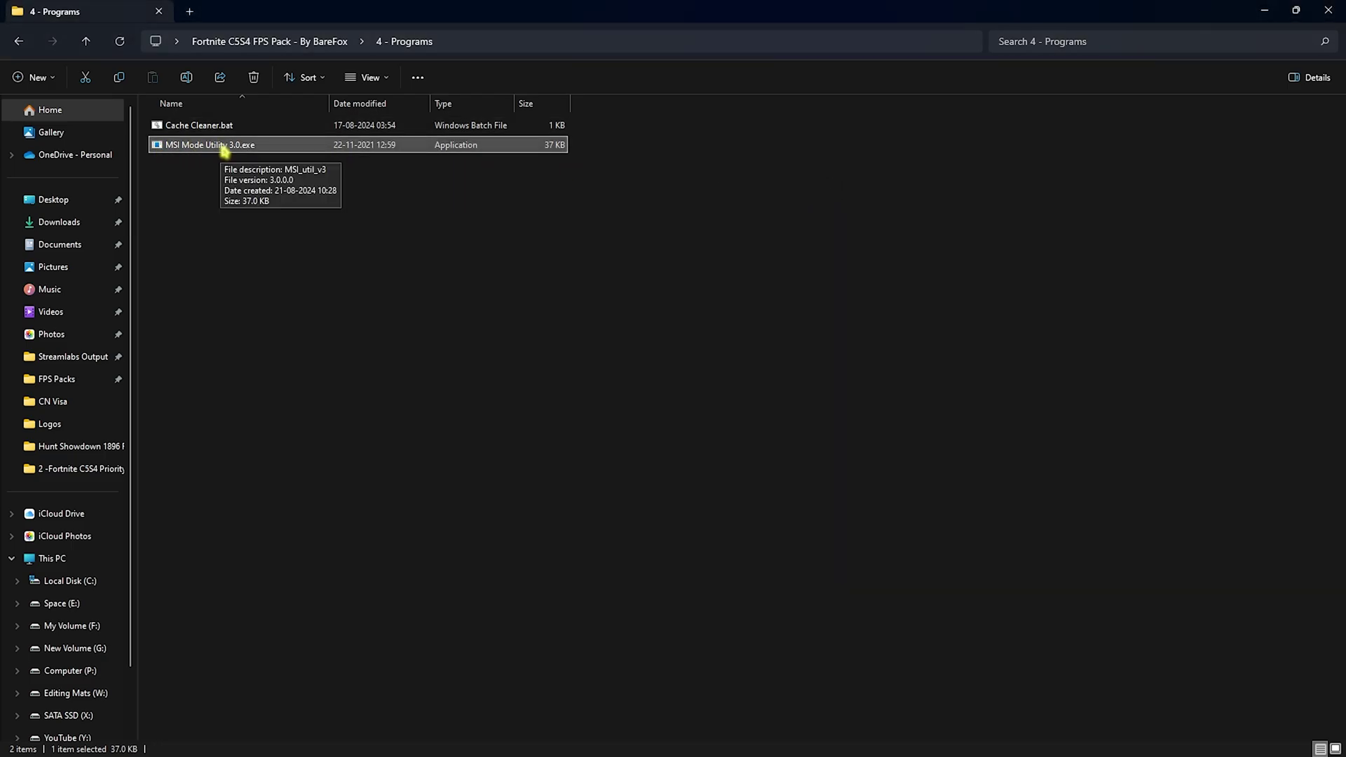
{"action": "right_click", "coordinate": [266, 144]}
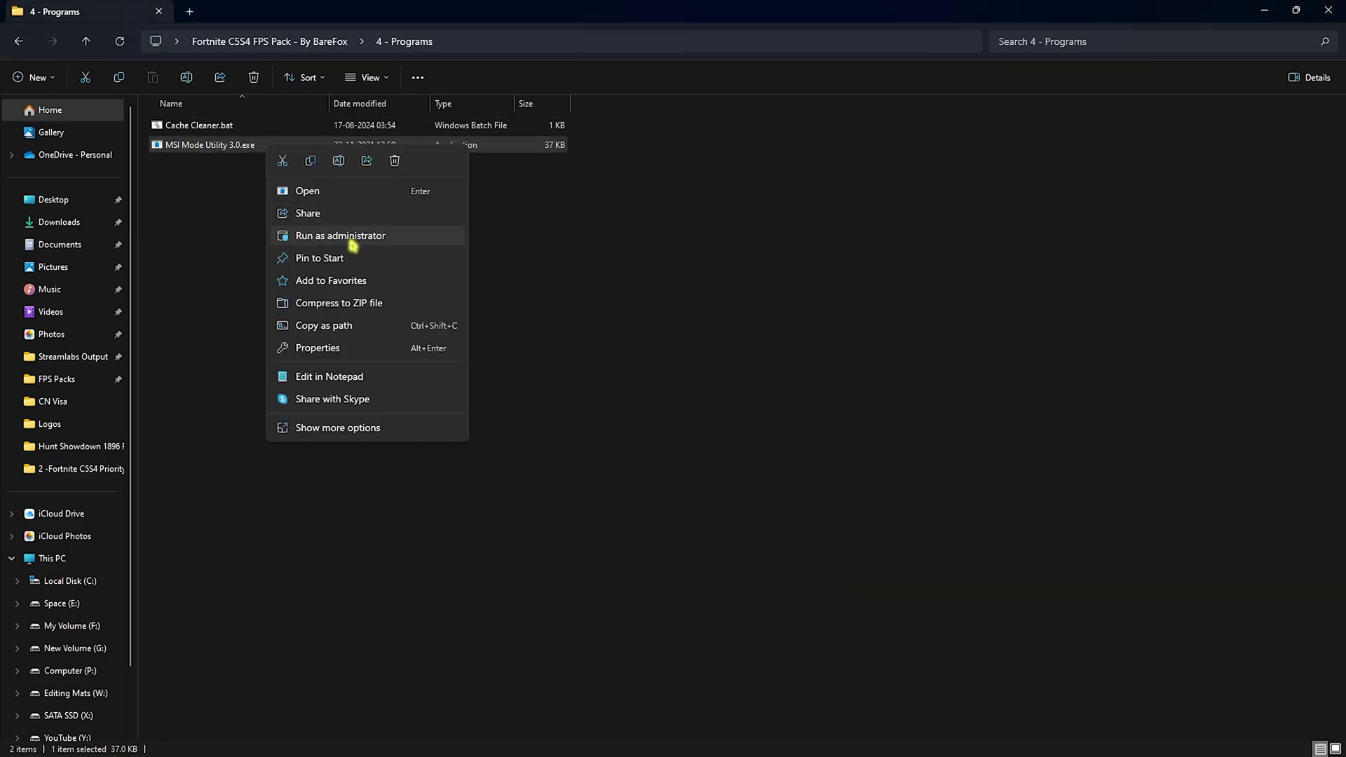
{"action": "left_click", "coordinate": [350, 242]}
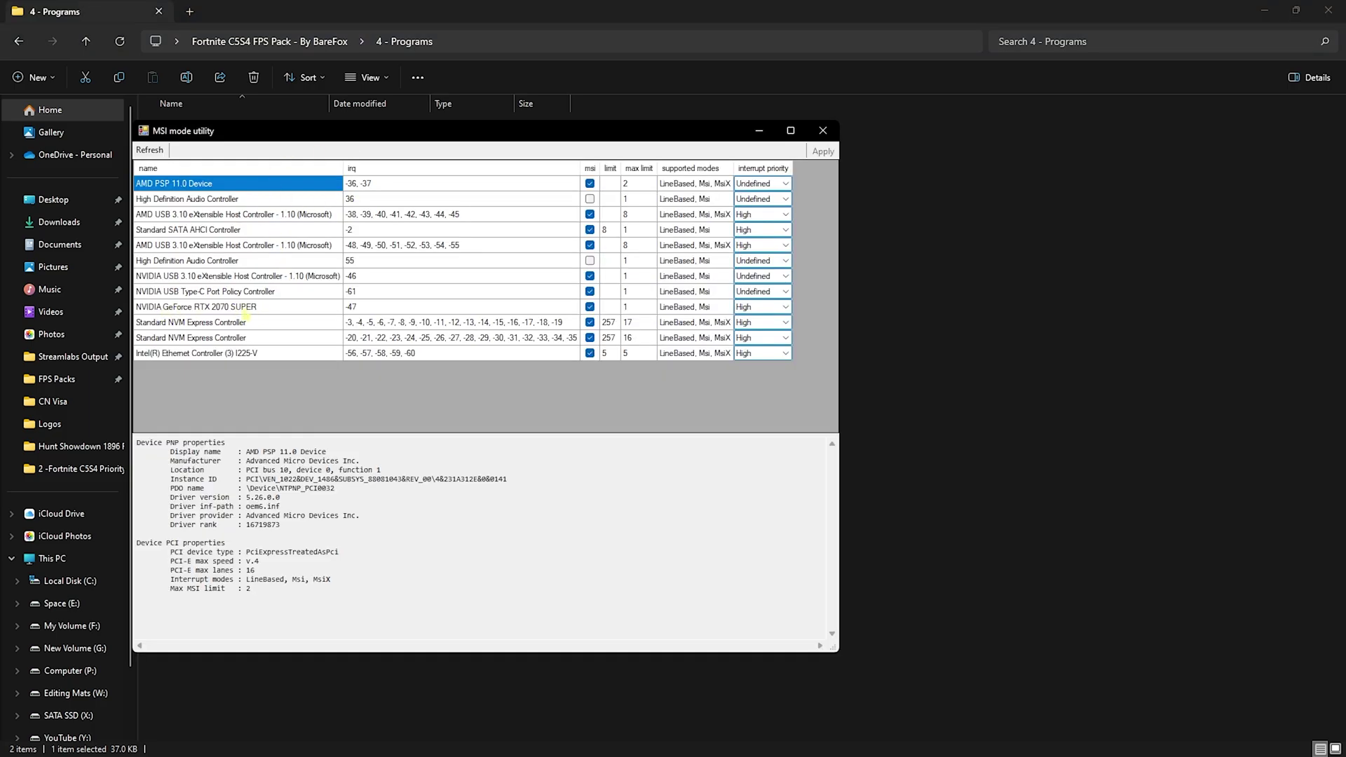
{"action": "left_click", "coordinate": [222, 309]}
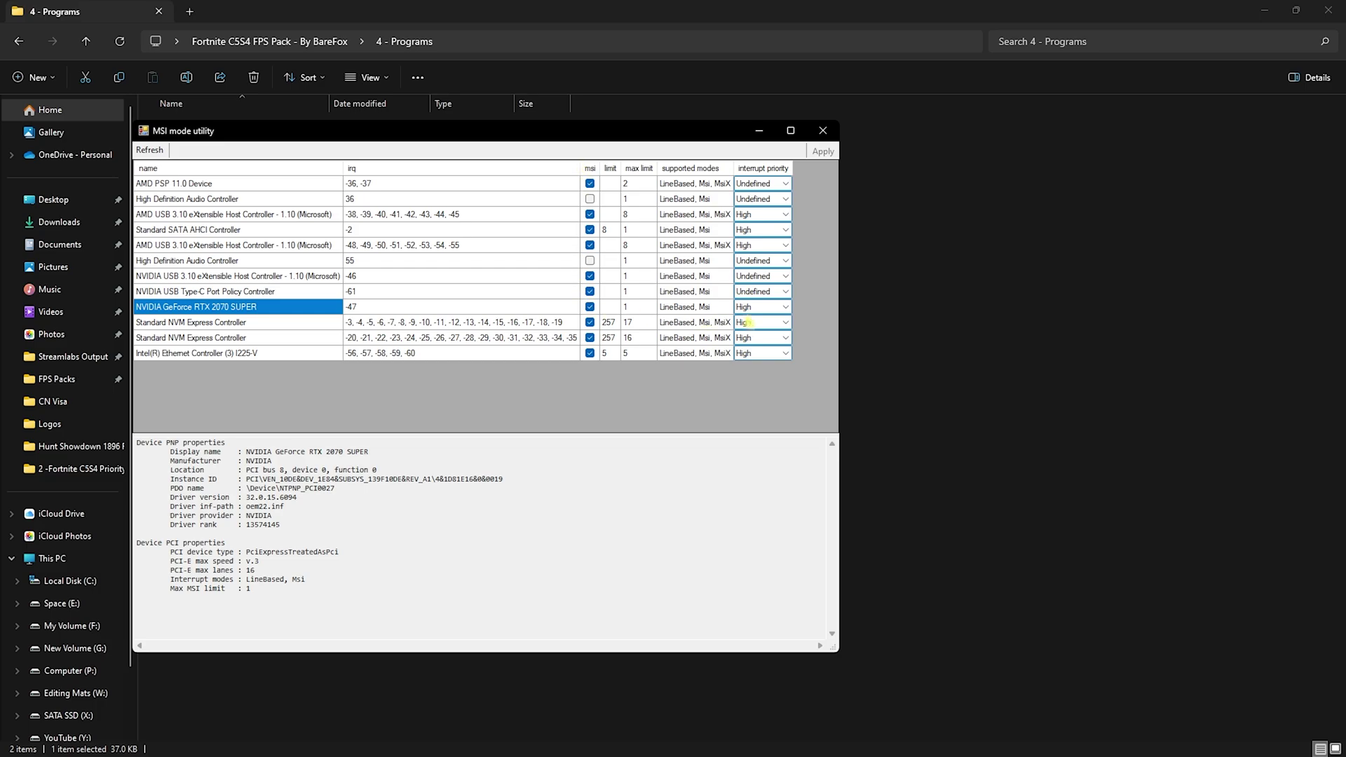
{"action": "left_click", "coordinate": [785, 307]}
{"action": "left_click", "coordinate": [764, 348]}
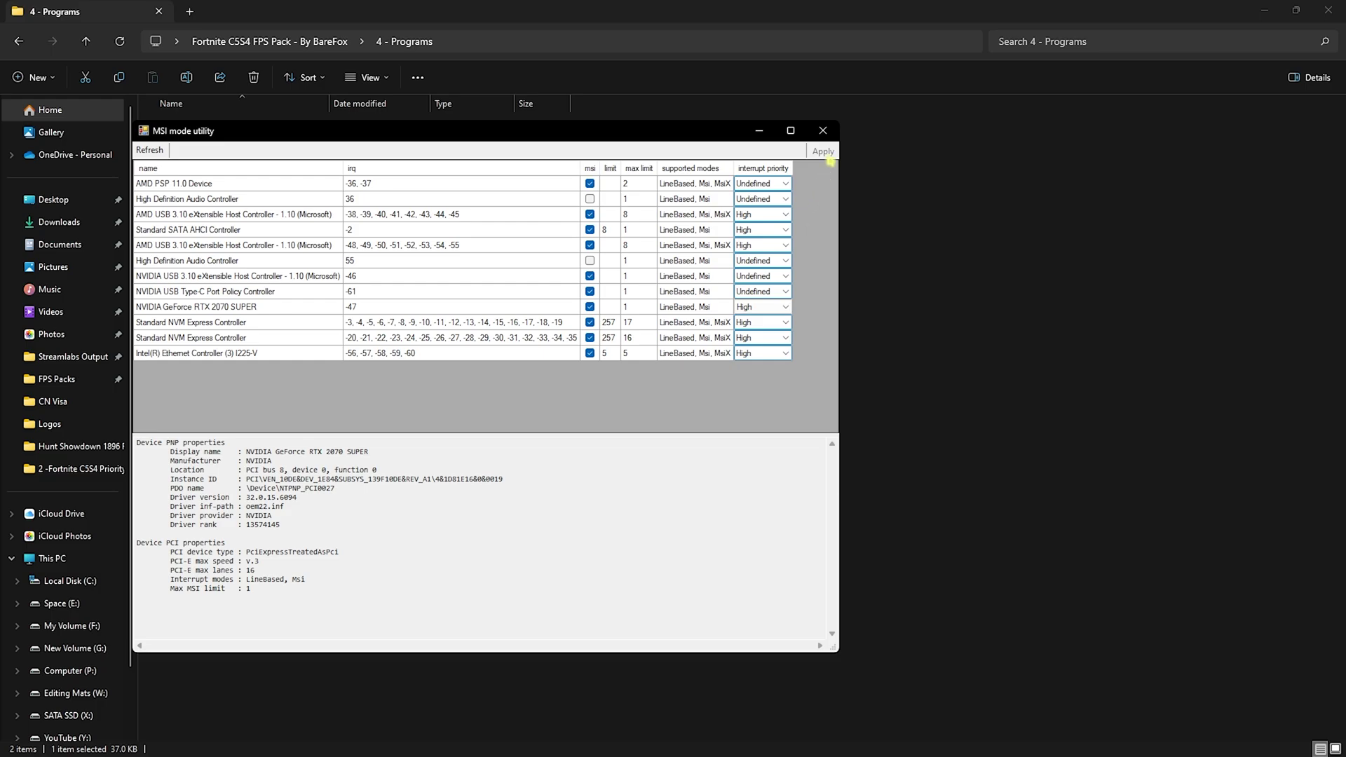
{"action": "left_click", "coordinate": [833, 132]}
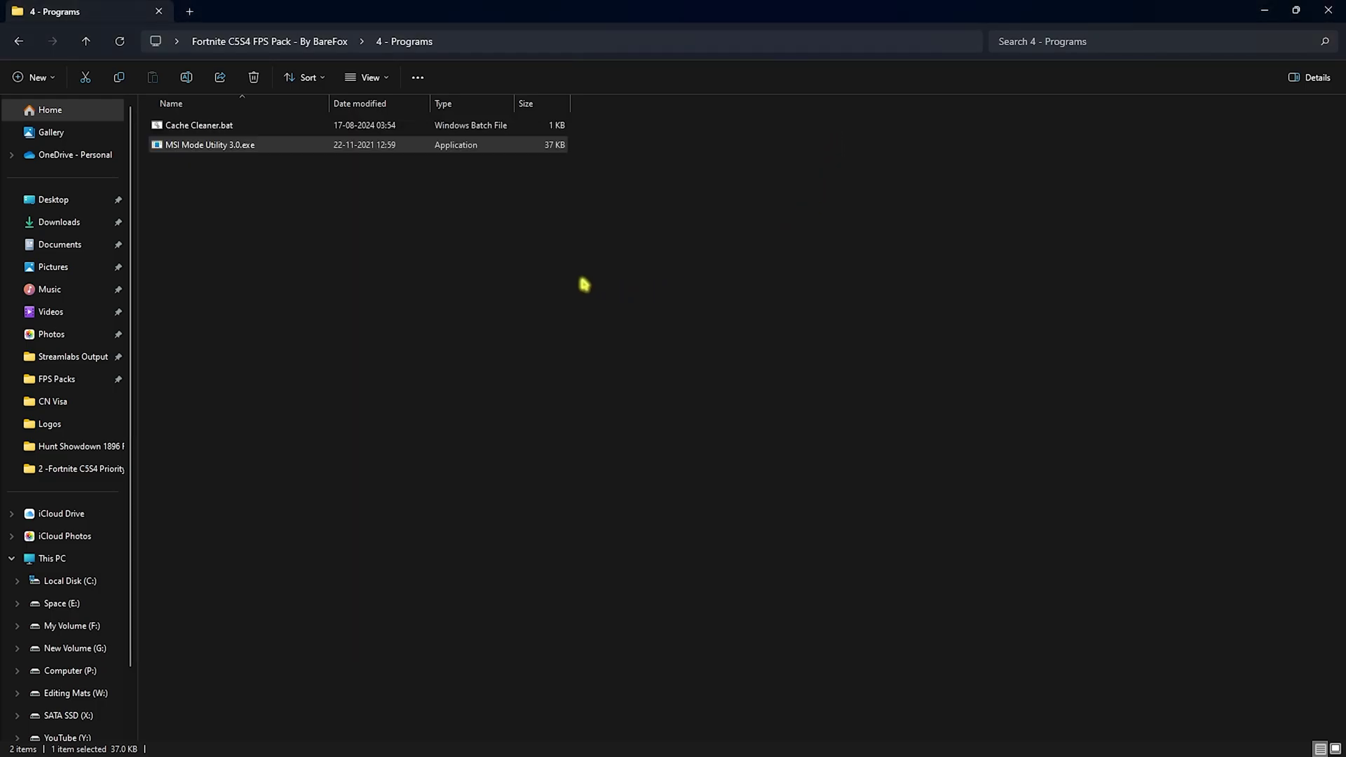
Step: Examine the disable-service registry files in "5 - Unwanted Services" and the re-enable files in its Revert Registries folder
{"action": "left_click", "coordinate": [292, 42]}
{"action": "left_click", "coordinate": [219, 205]}
{"action": "double_click", "coordinate": [220, 210]}
{"action": "left_click_drag", "start_coordinate": [256, 406], "coordinate": [234, 144]}
{"action": "left_click", "coordinate": [229, 317]}
{"action": "left_click", "coordinate": [266, 145]}
{"action": "left_click_drag", "start_coordinate": [240, 391], "coordinate": [211, 168]}
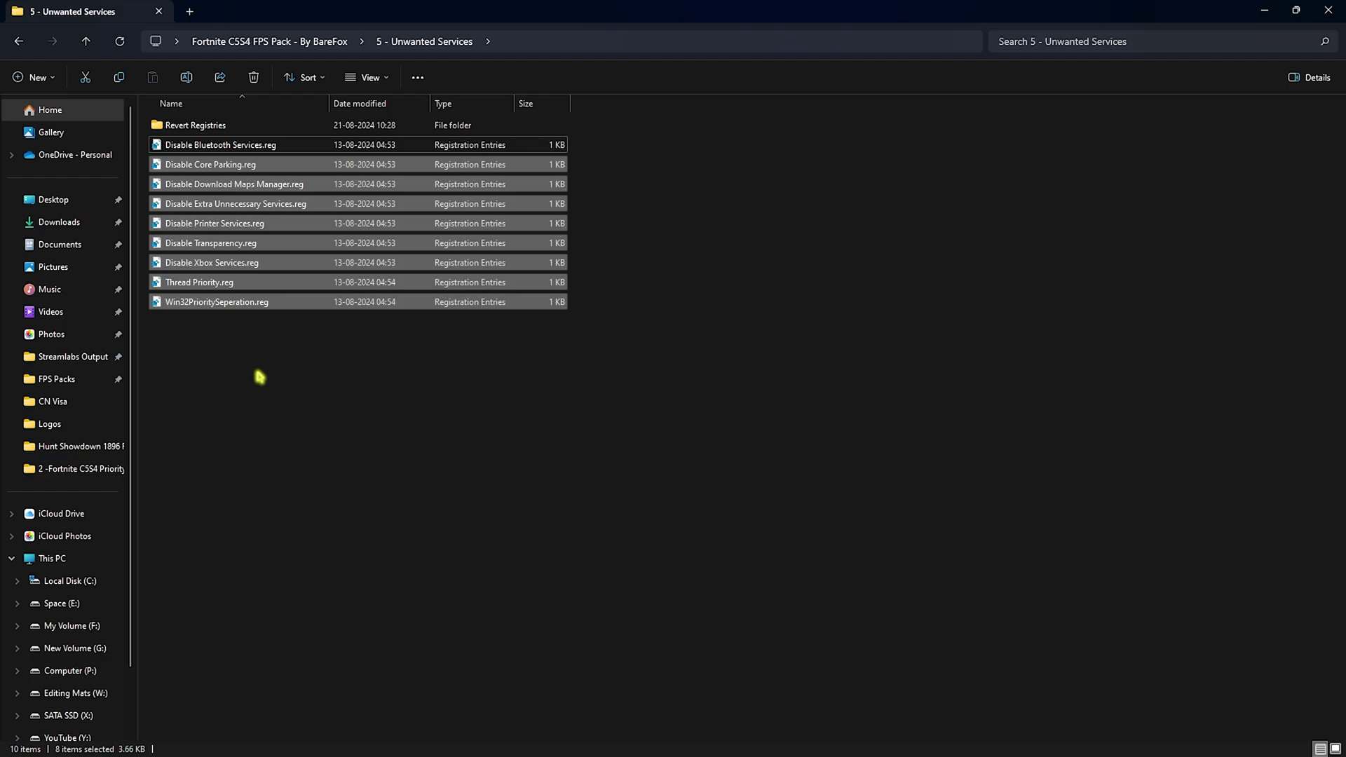
{"action": "double_click", "coordinate": [211, 126]}
{"action": "left_click_drag", "start_coordinate": [237, 343], "coordinate": [242, 125]}
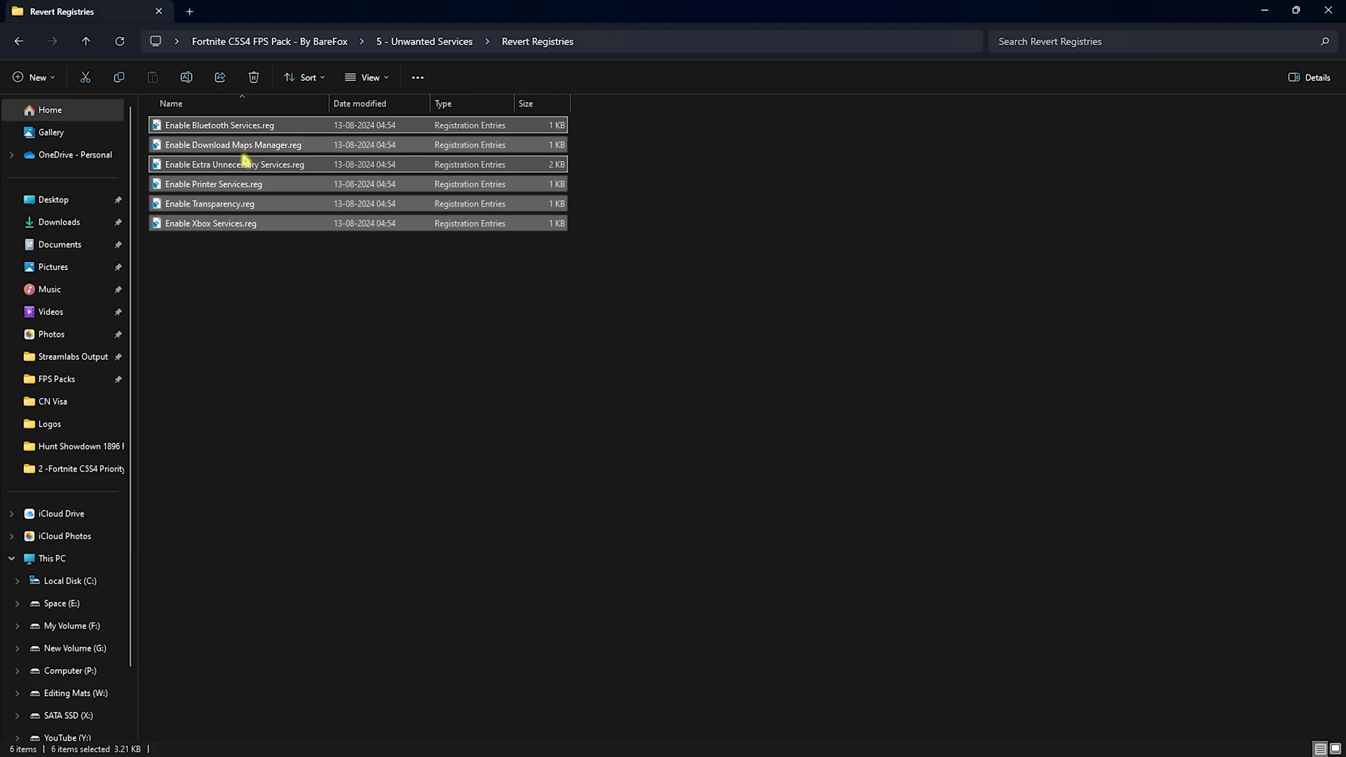
Step: Review the files in the pack's "6 - Power Plan Settings" folder and check the power plans through its Power Plans shortcut
{"action": "left_click", "coordinate": [309, 46]}
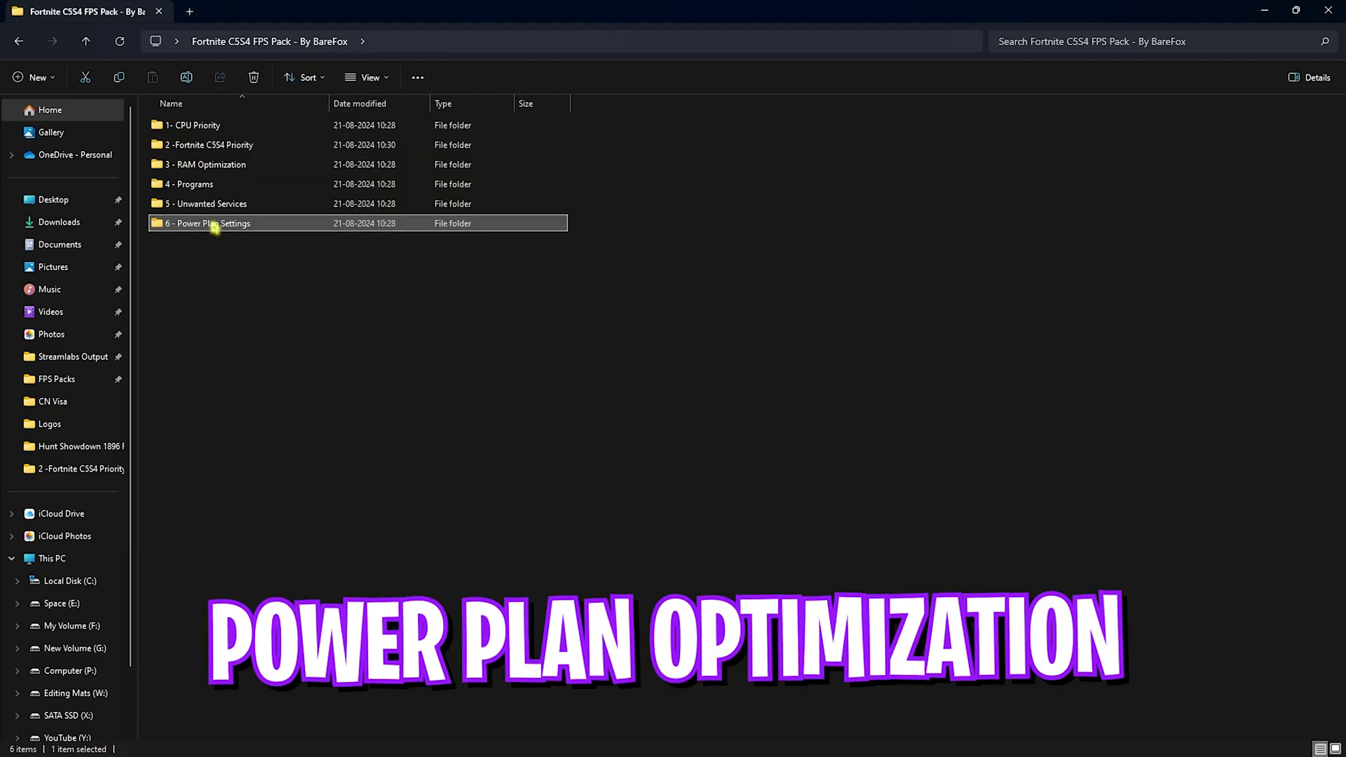
{"action": "double_click", "coordinate": [187, 225]}
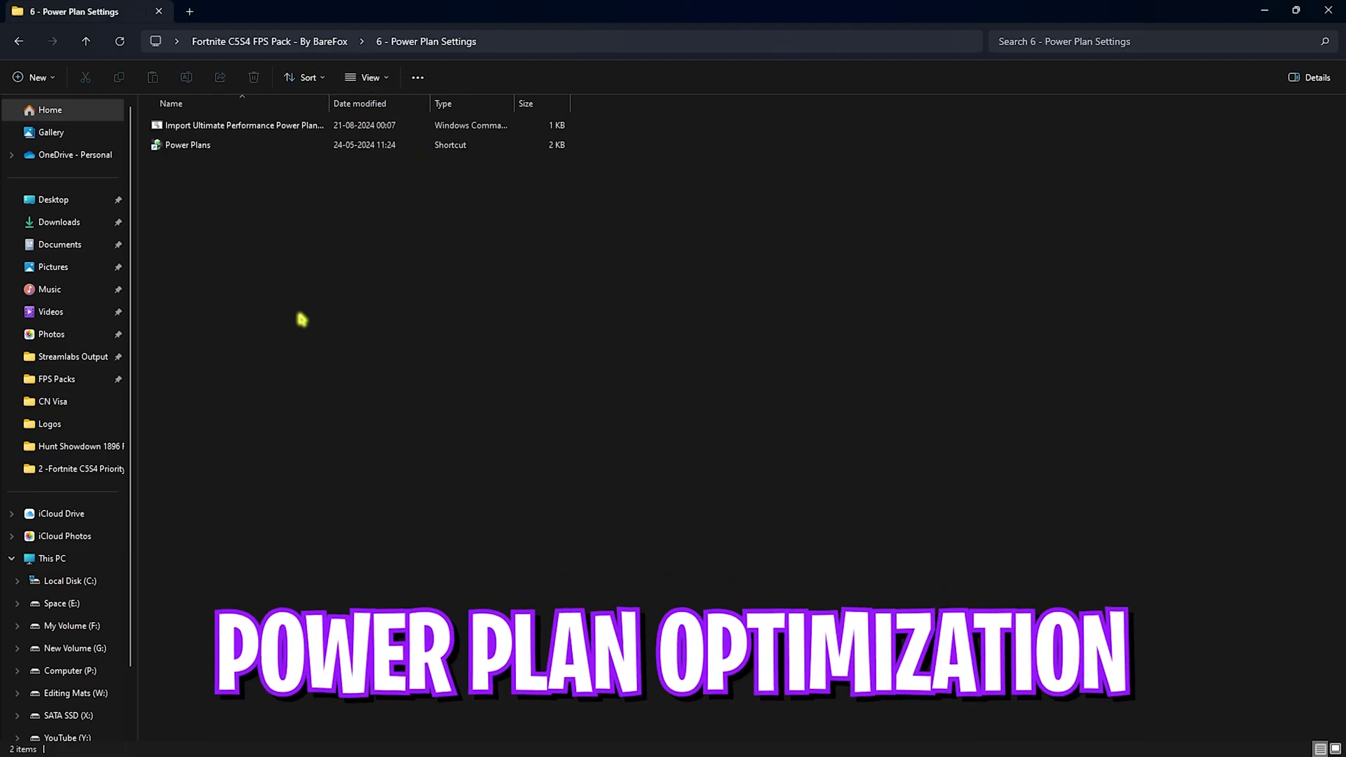
{"action": "right_click", "coordinate": [284, 128]}
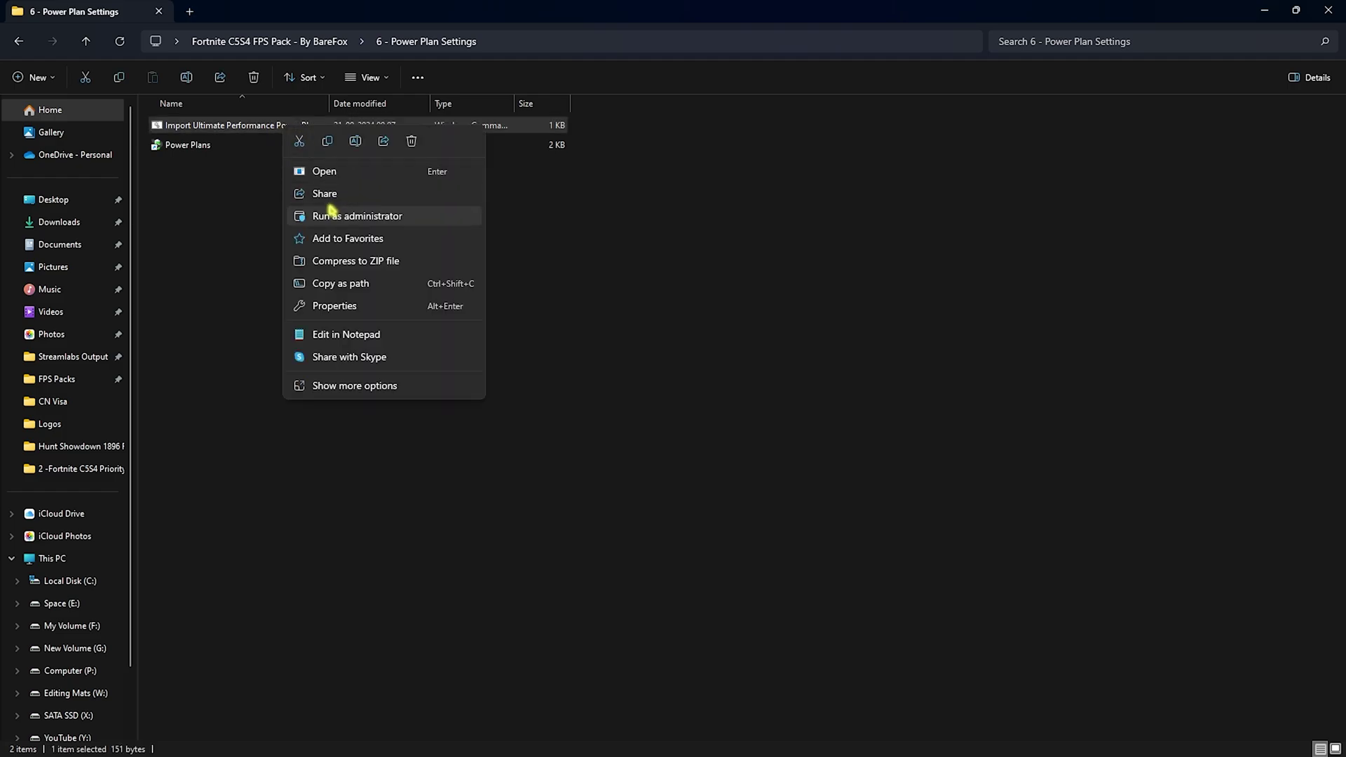
{"action": "left_click", "coordinate": [237, 222]}
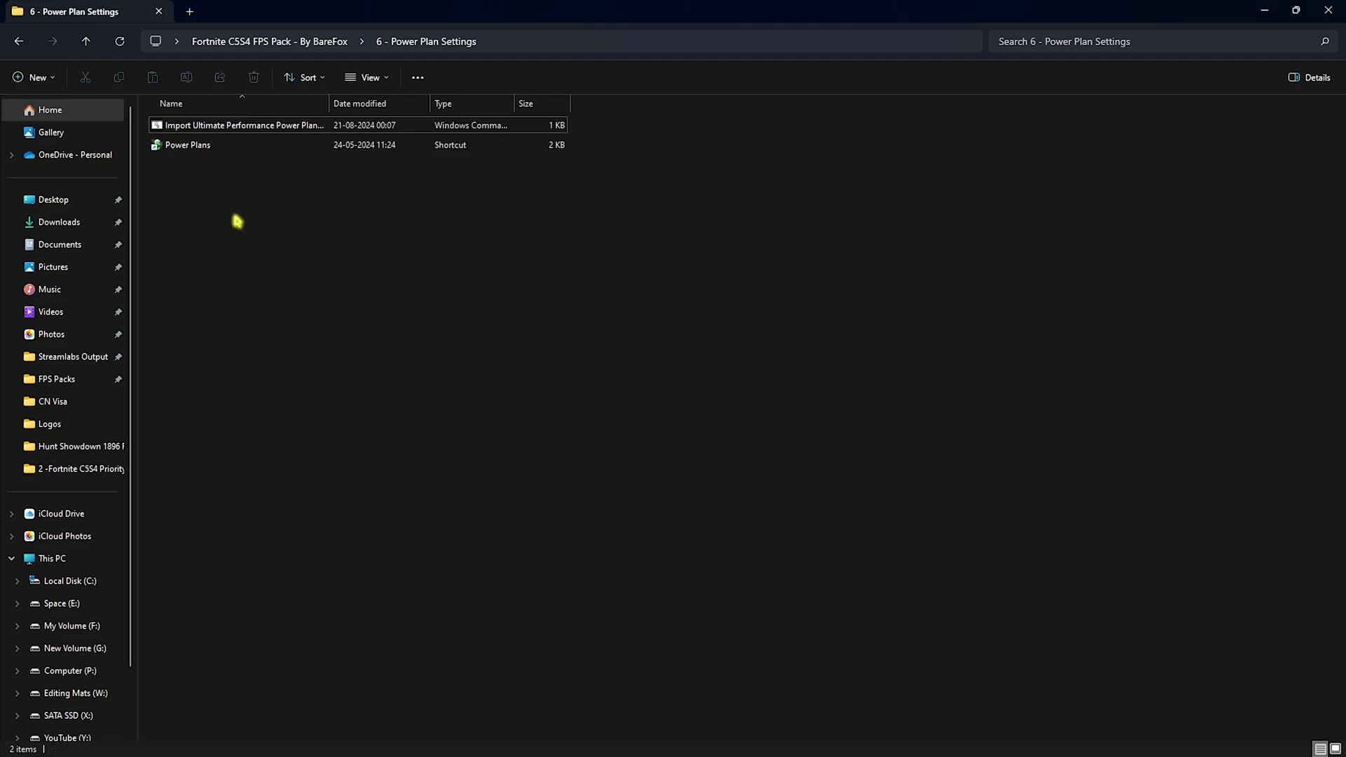
{"action": "double_click", "coordinate": [222, 146]}
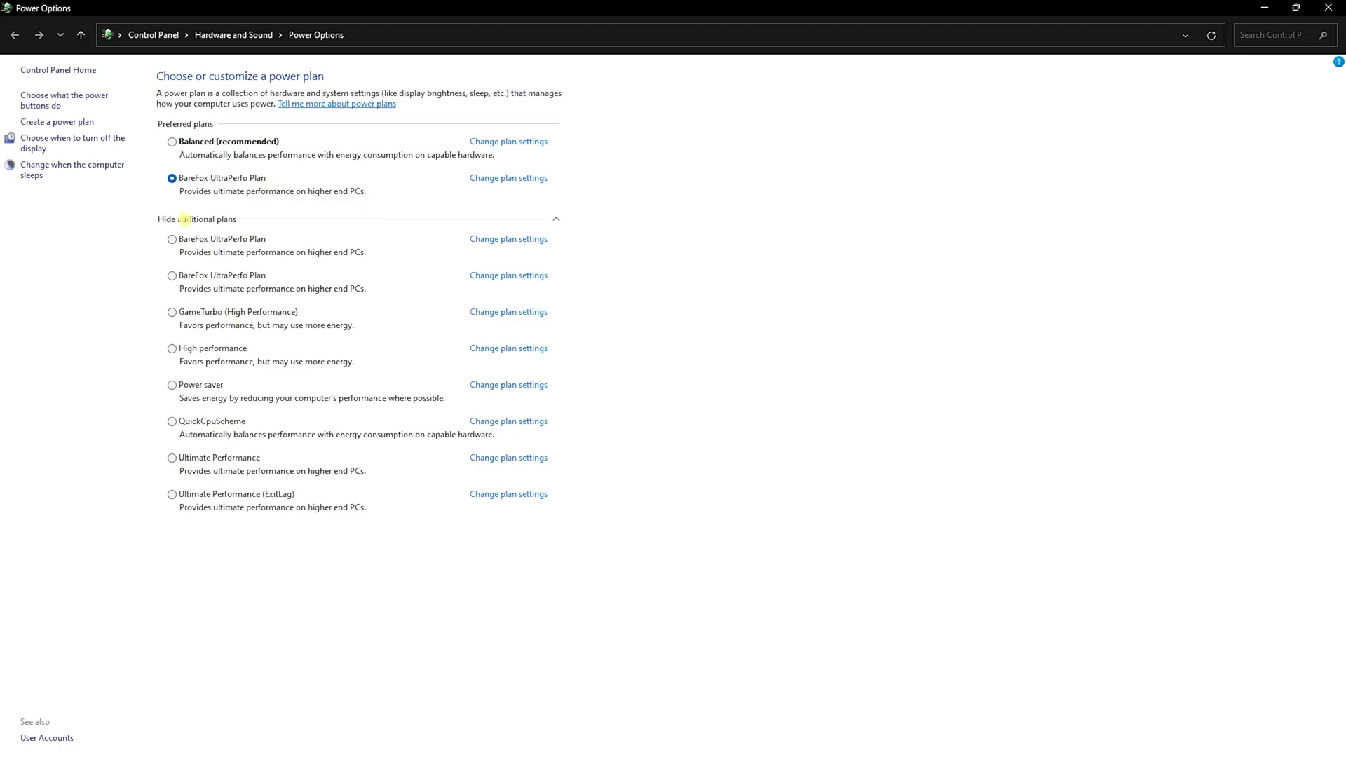
{"action": "left_click", "coordinate": [1325, 8]}
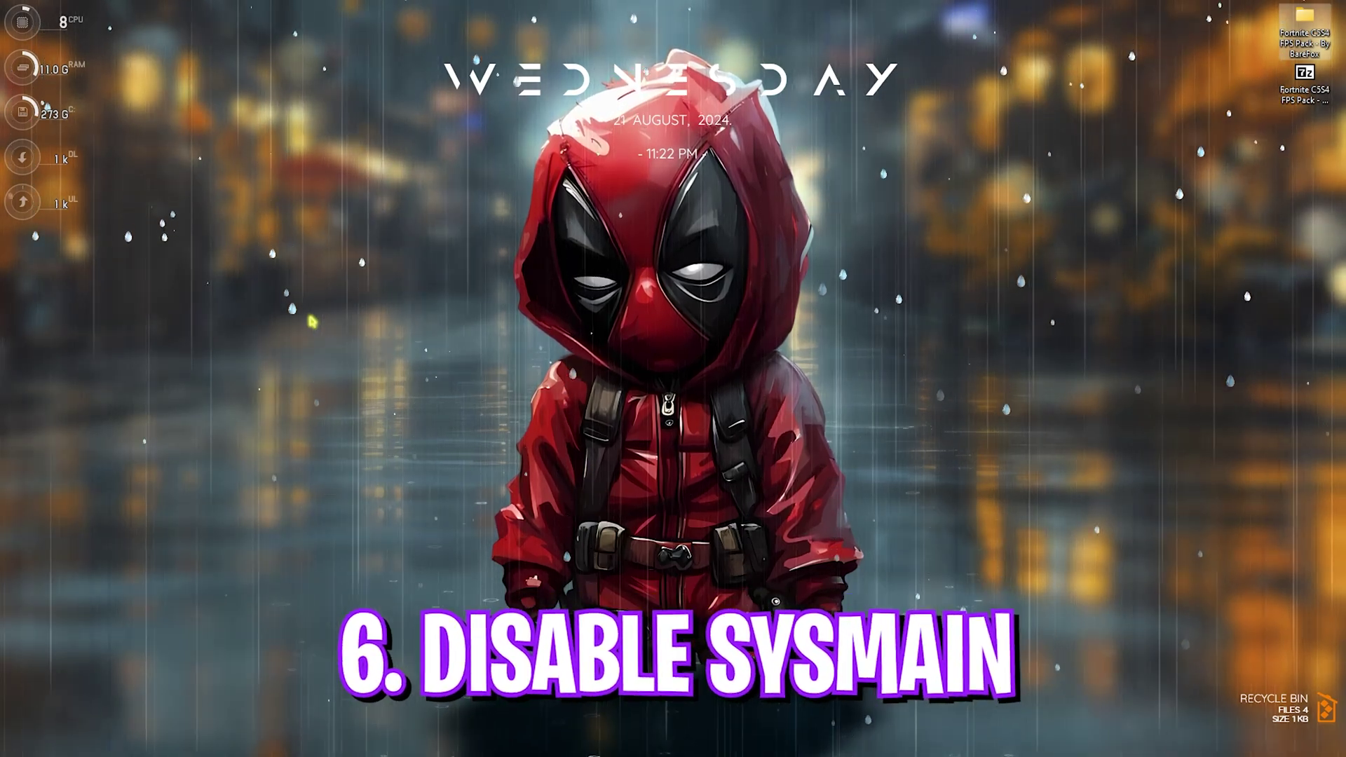
Step: Open the Windows Services console, set the SysMain service's startup type to Disabled and confirm its properties
{"action": "key", "text": "super"}
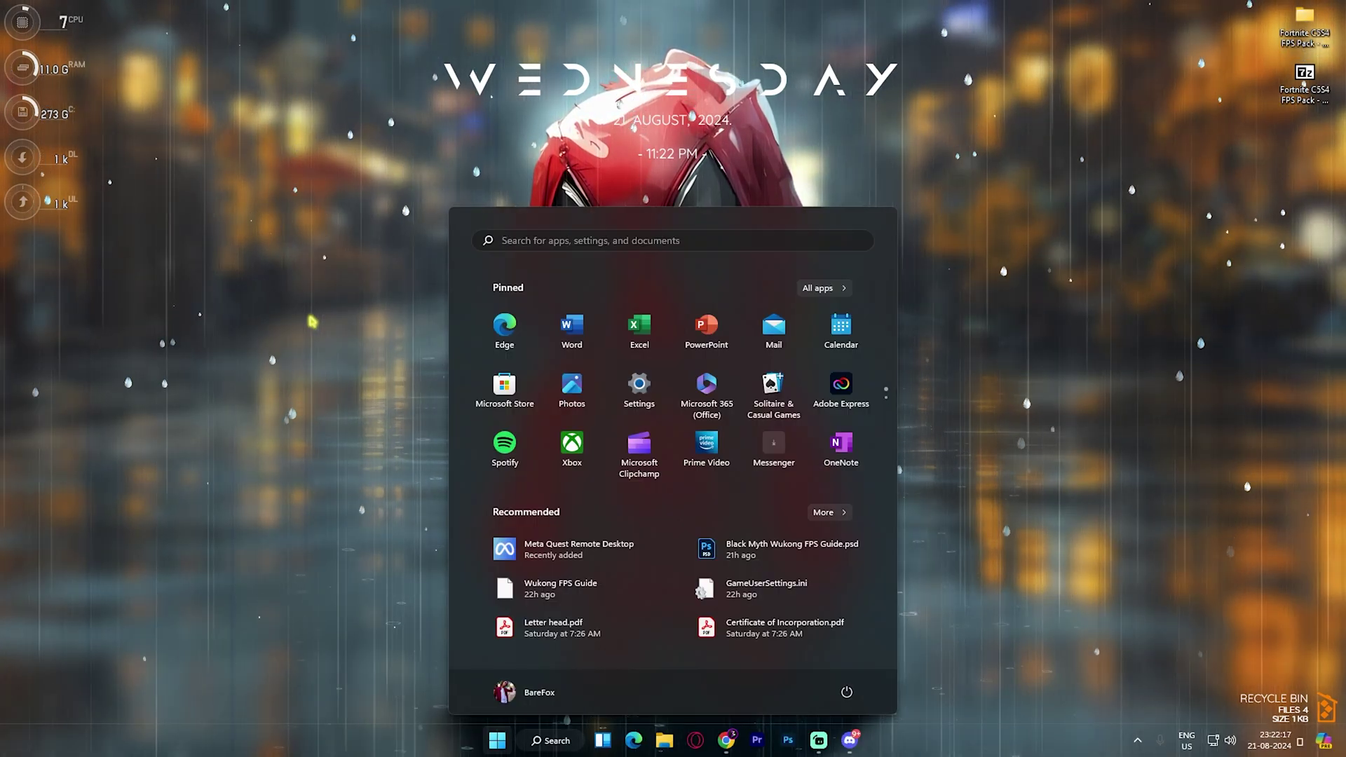
{"action": "type", "text": "services"}
{"action": "key", "text": "Return"}
{"action": "key", "text": "s"}
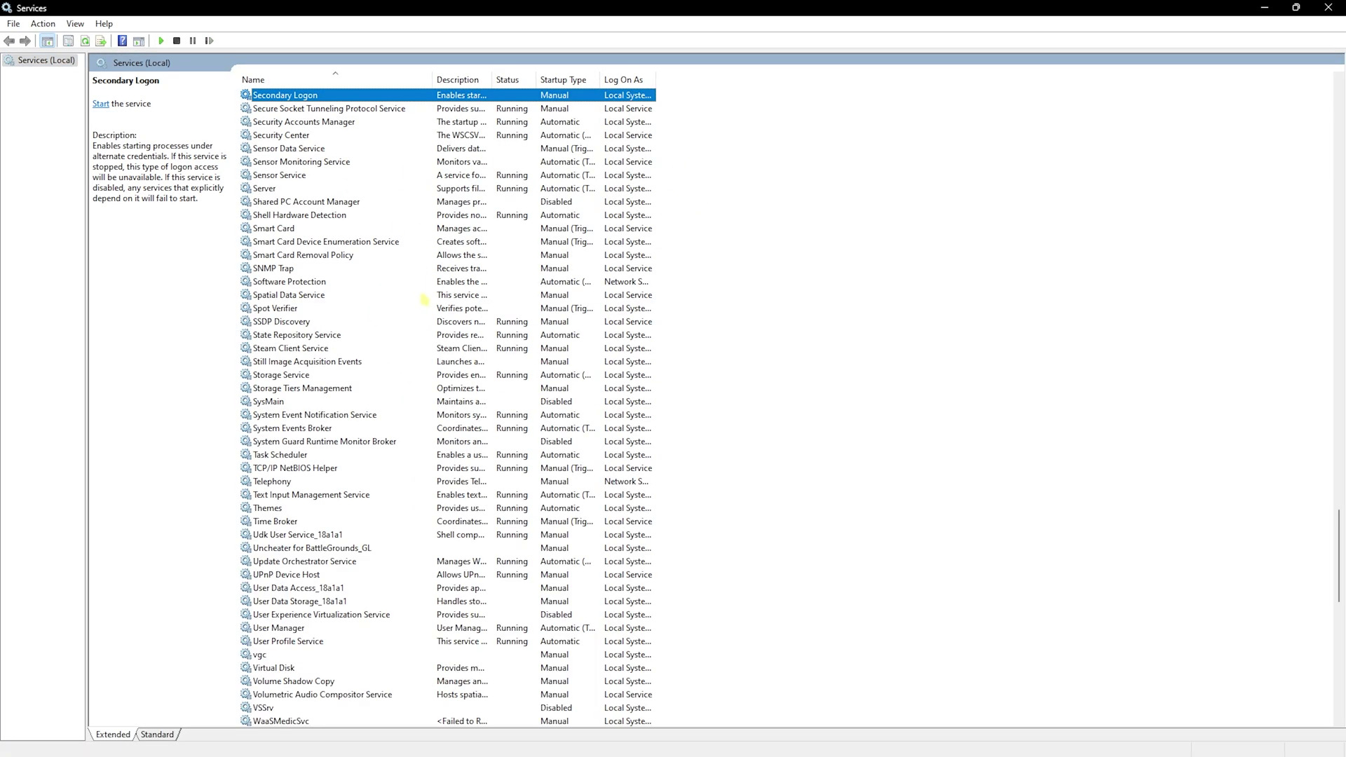
{"action": "left_click", "coordinate": [271, 402]}
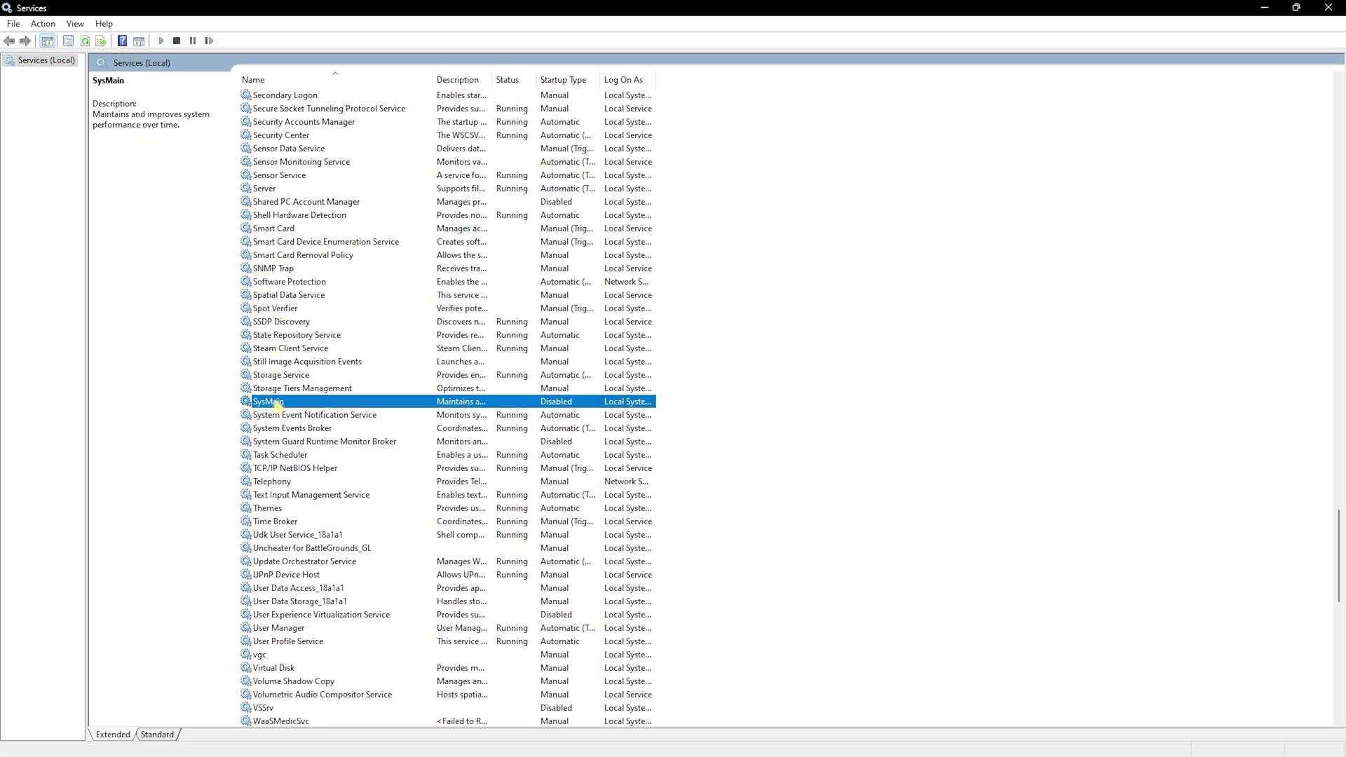
{"action": "right_click", "coordinate": [398, 402]}
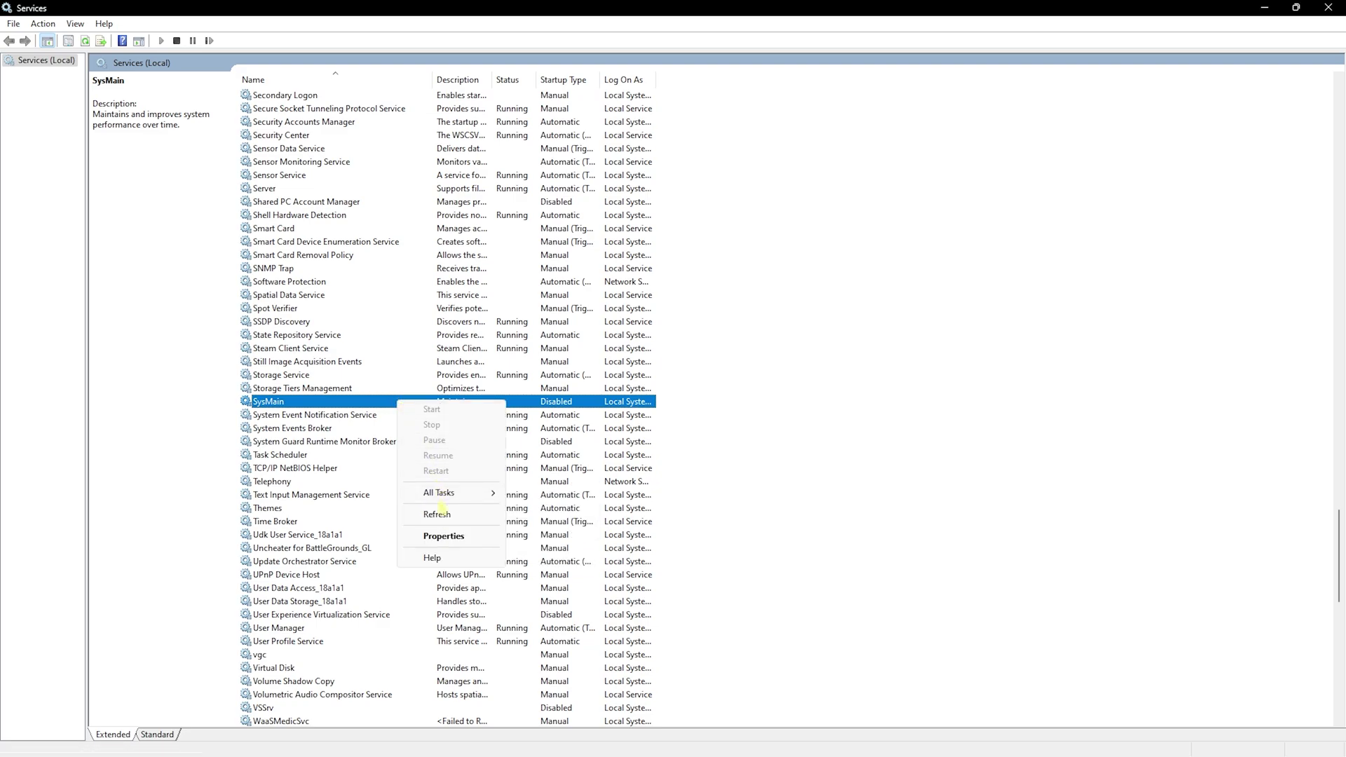
{"action": "left_click", "coordinate": [442, 535]}
{"action": "left_click", "coordinate": [638, 370]}
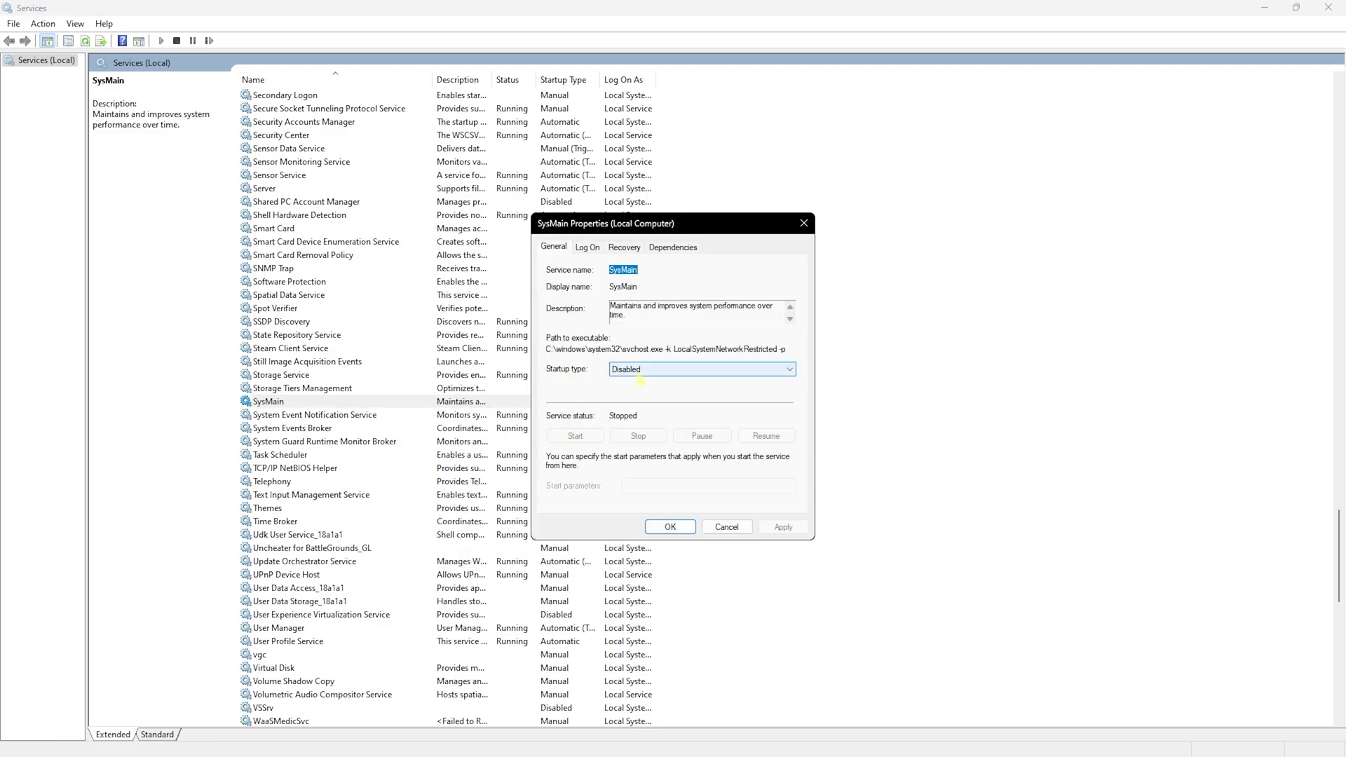
{"action": "left_click", "coordinate": [633, 413]}
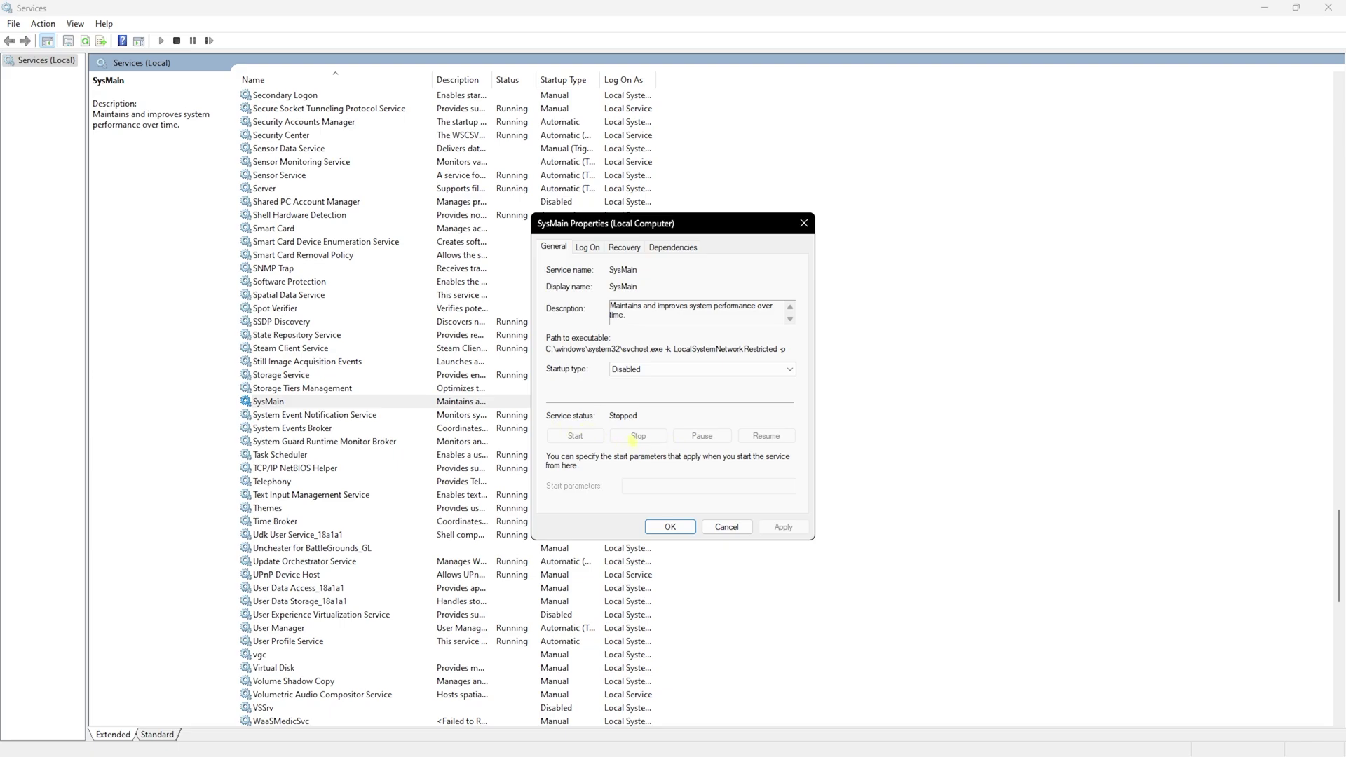
{"action": "left_click", "coordinate": [670, 527]}
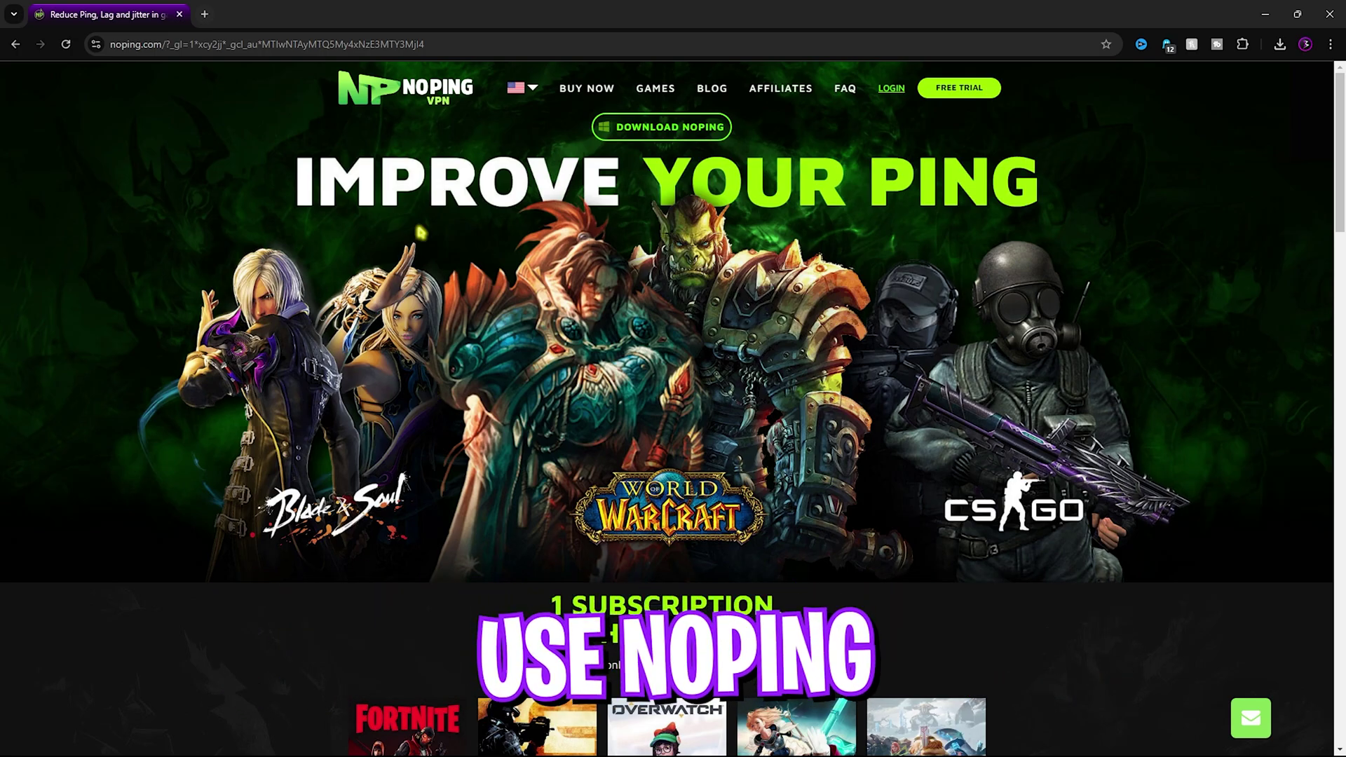
Step: Switch to NoPing, search its games for "Fort" and open the server selection for Fortnite
{"action": "scroll", "coordinate": [683, 137], "scroll_direction": "down", "scroll_amount": 5}
{"action": "scroll", "coordinate": [684, 137], "scroll_direction": "up", "scroll_amount": 5}
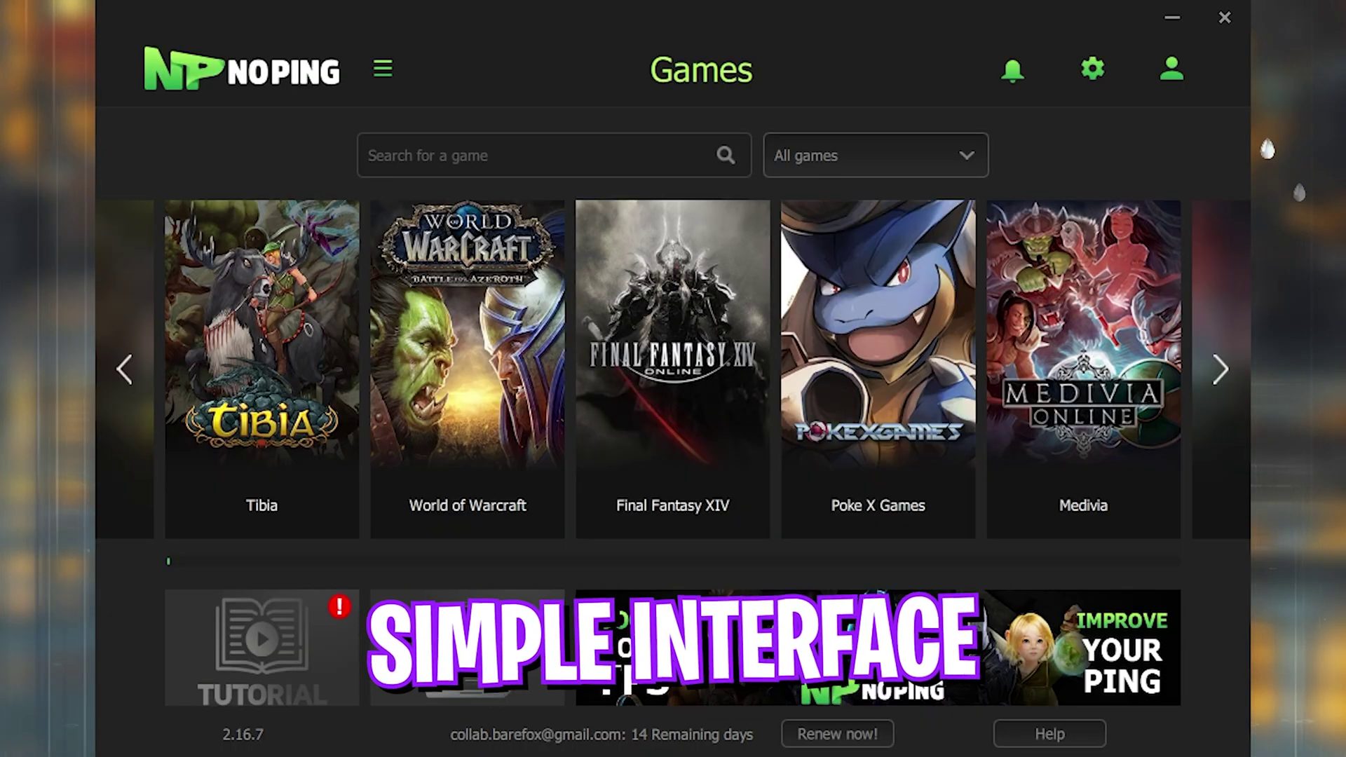
{"action": "left_click", "coordinate": [495, 156]}
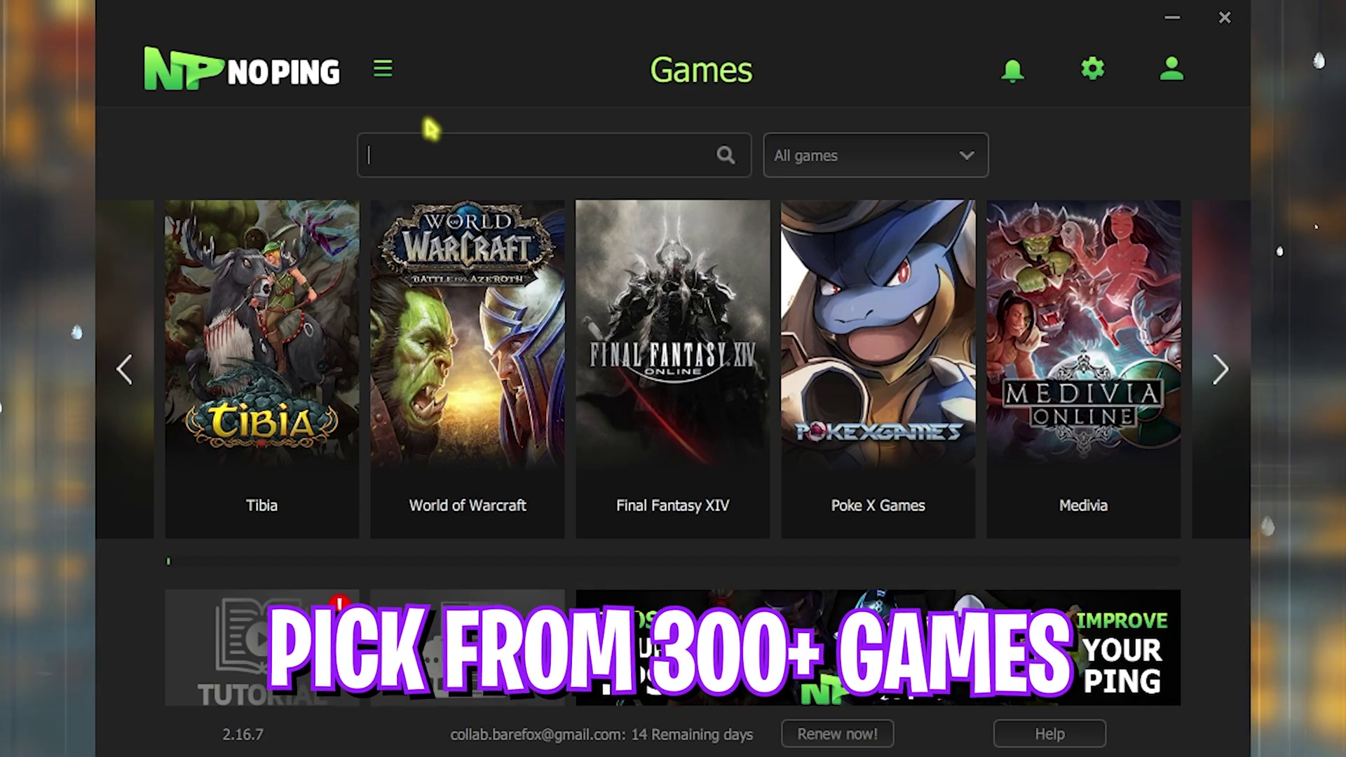
{"action": "type", "text": "Fort"}
{"action": "mouse_move", "coordinate": [270, 372]}
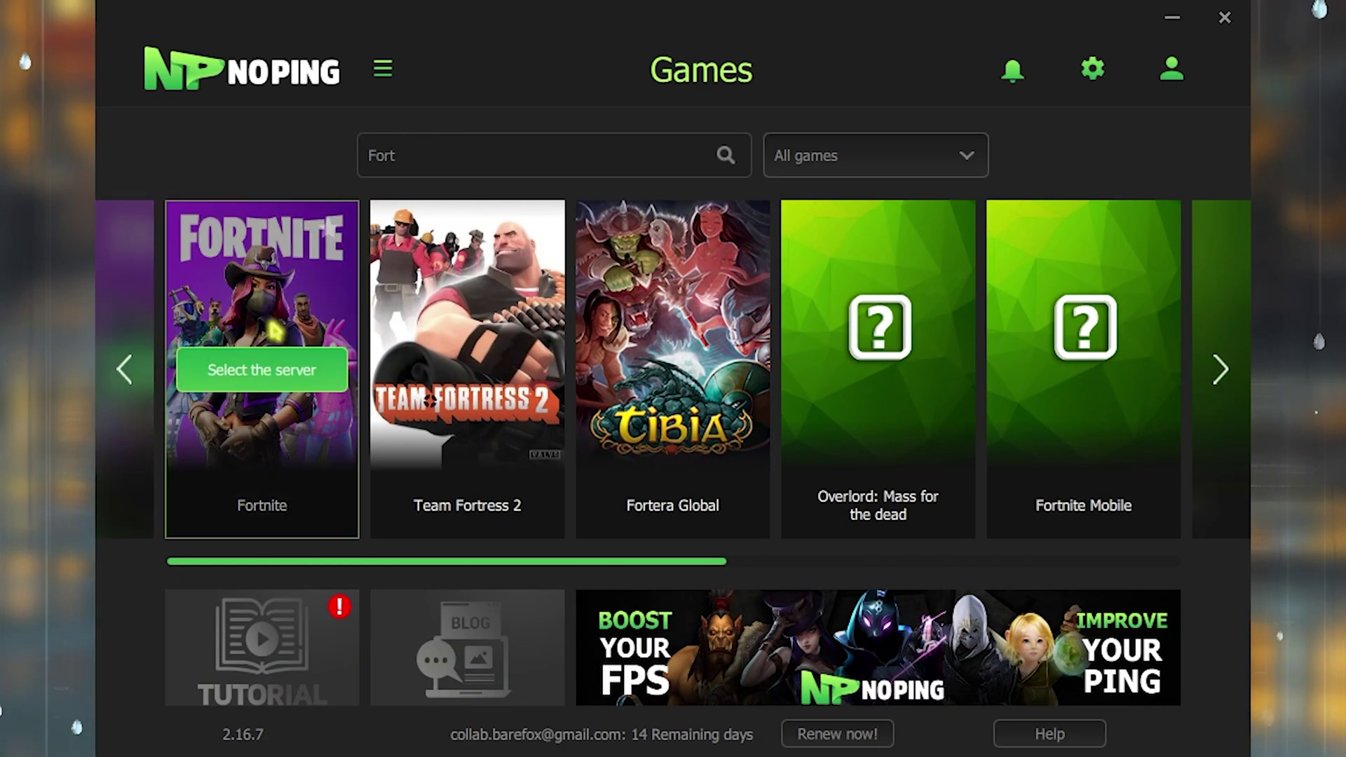
{"action": "left_click", "coordinate": [267, 375]}
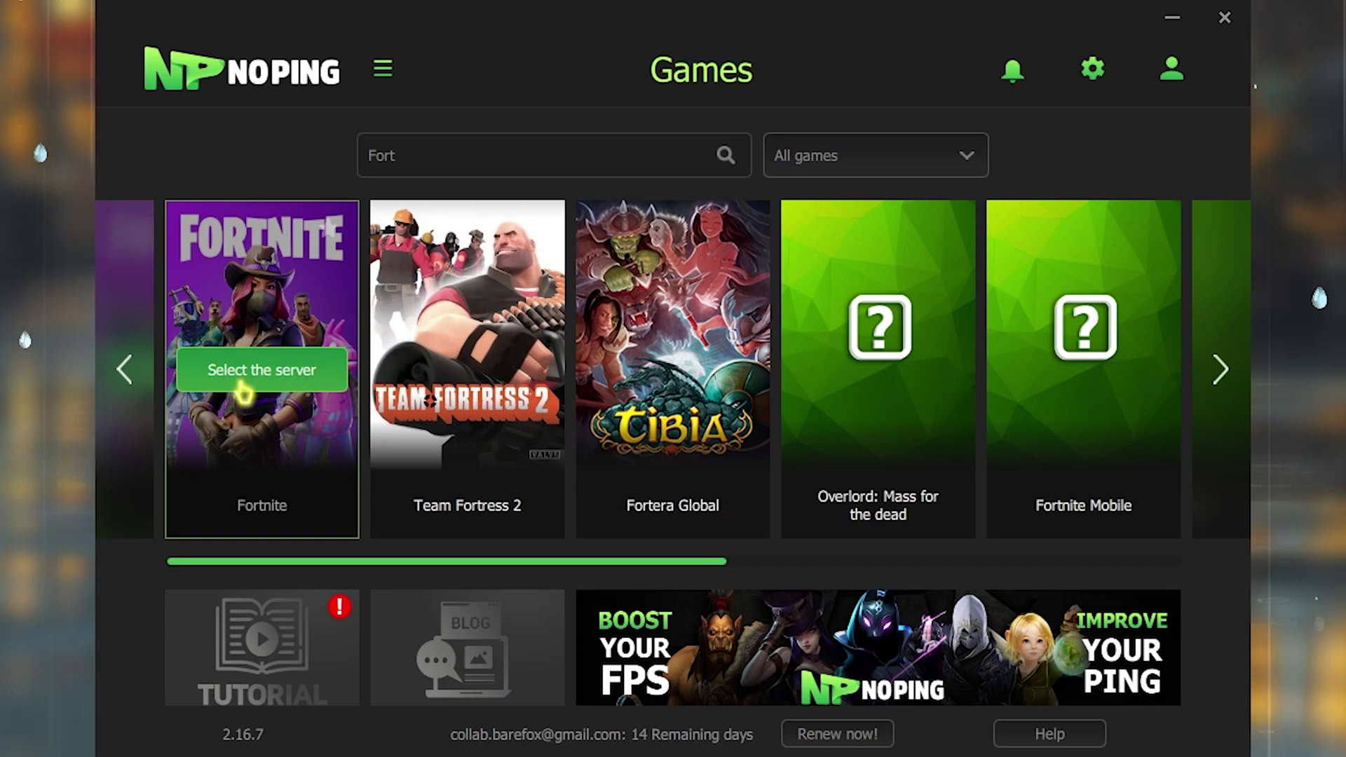
Step: Select the Dubai 02 server in the Middle East group for Fortnite and optimize the game
{"action": "scroll", "coordinate": [559, 396], "scroll_direction": "down", "scroll_amount": 15}
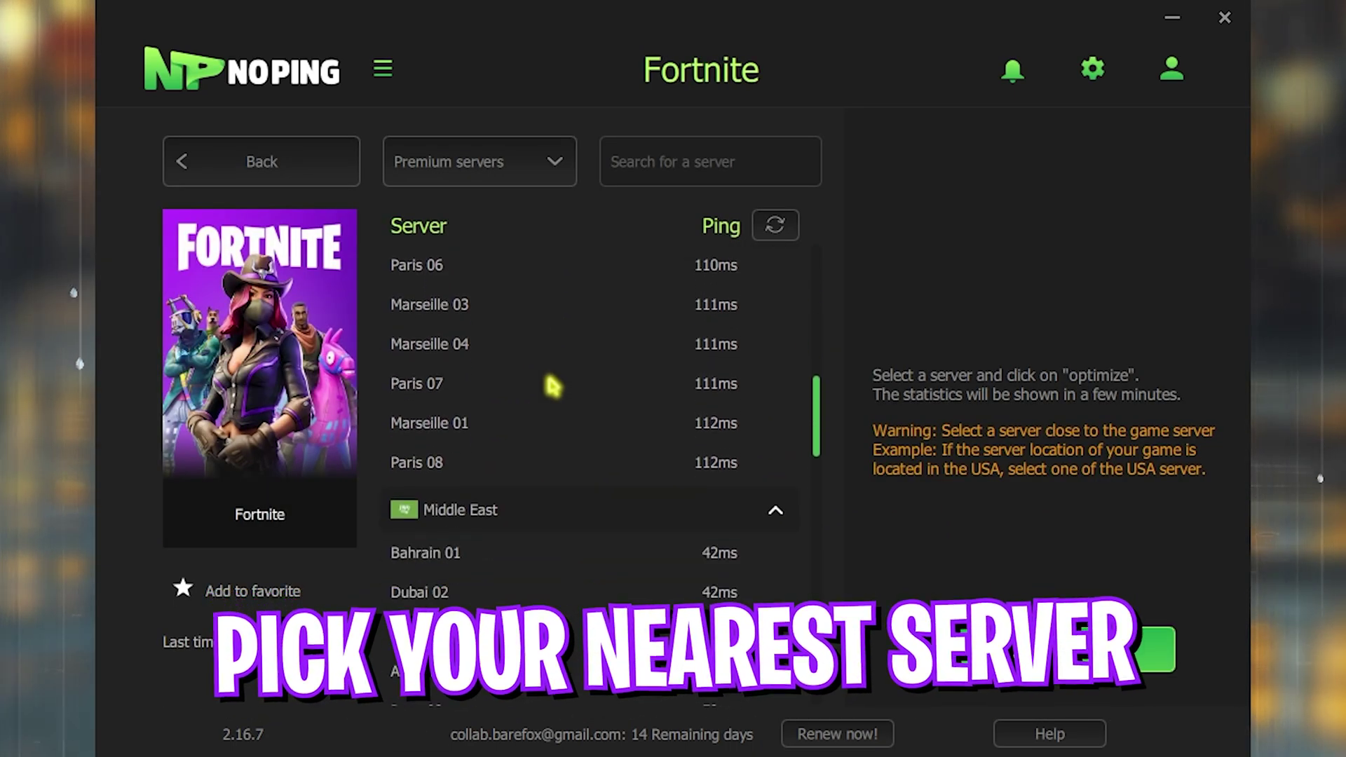
{"action": "scroll", "coordinate": [553, 385], "scroll_direction": "up", "scroll_amount": 5}
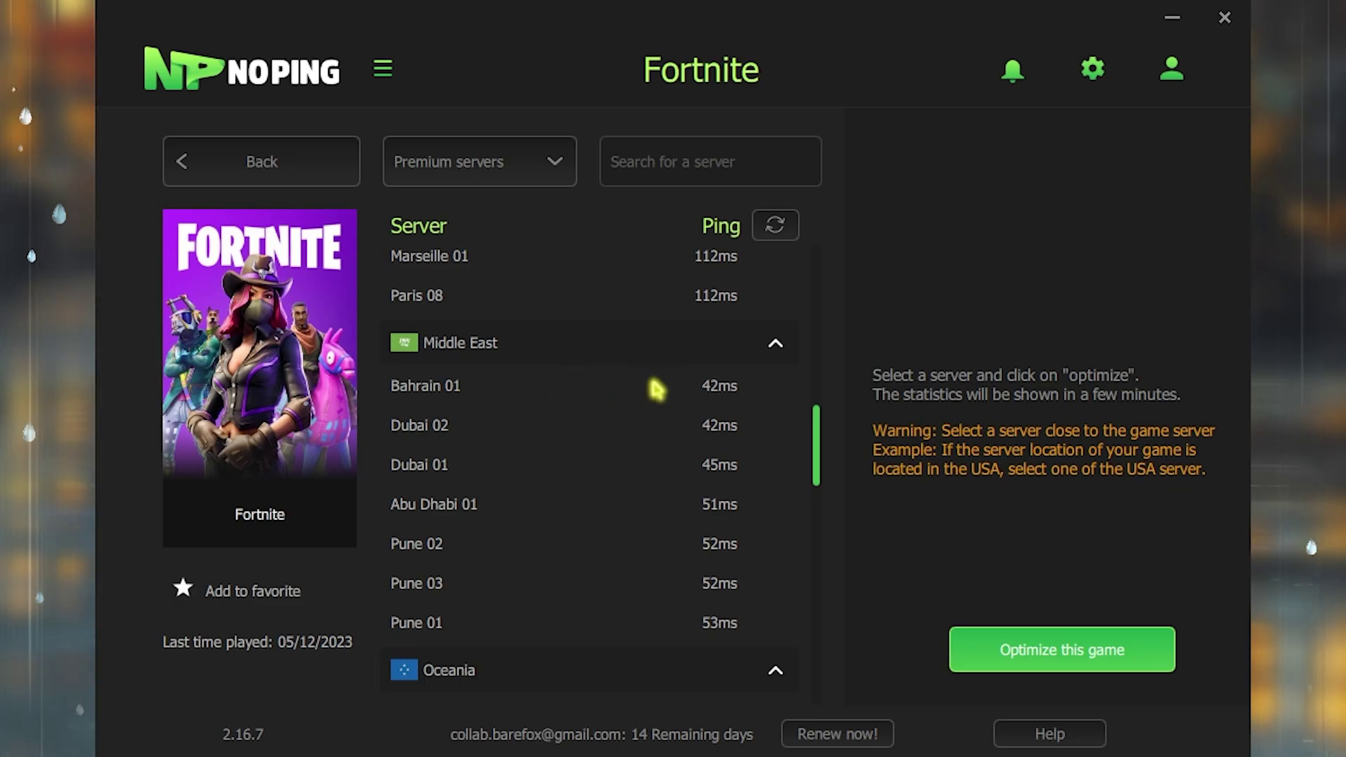
{"action": "left_click", "coordinate": [481, 386]}
{"action": "left_click", "coordinate": [496, 428]}
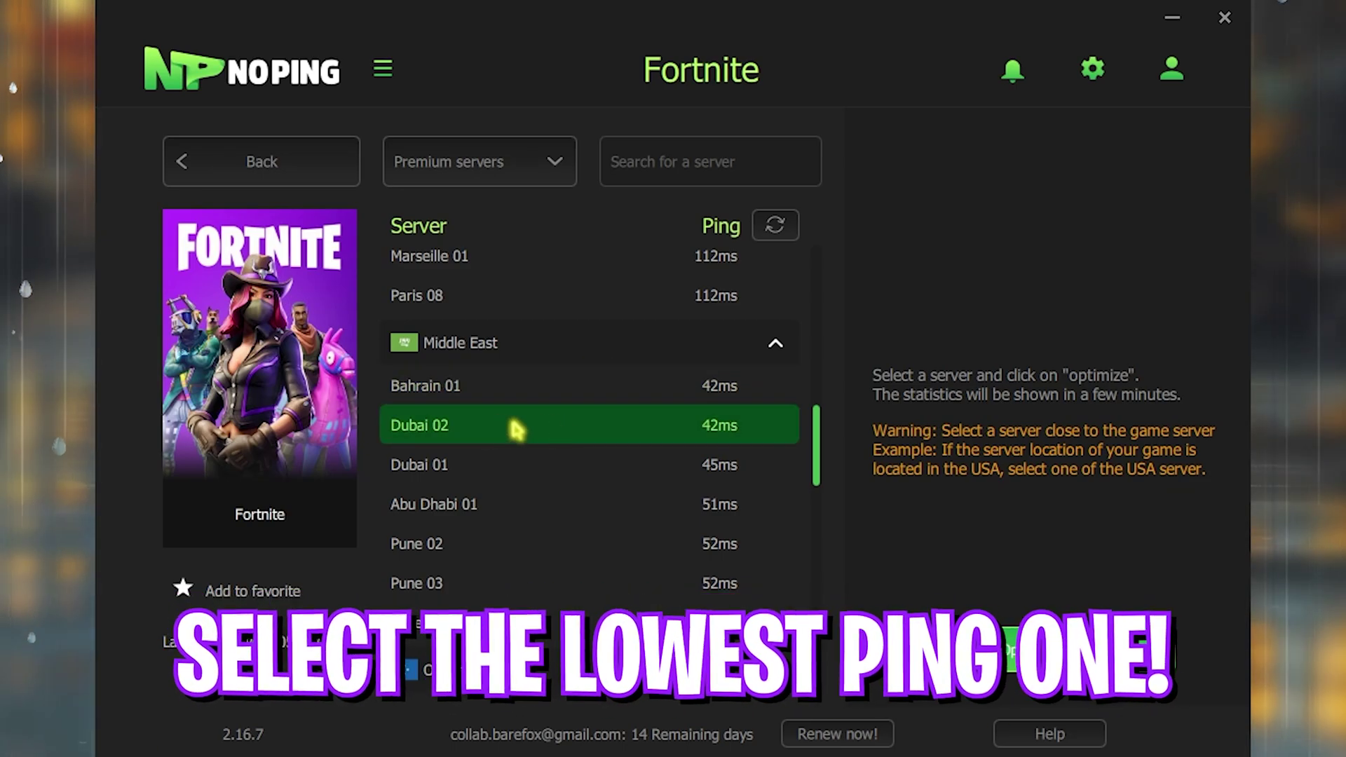
{"action": "scroll", "coordinate": [512, 464], "scroll_direction": "down", "scroll_amount": 3}
{"action": "scroll", "coordinate": [530, 471], "scroll_direction": "down", "scroll_amount": 3}
{"action": "scroll", "coordinate": [553, 465], "scroll_direction": "up", "scroll_amount": 5}
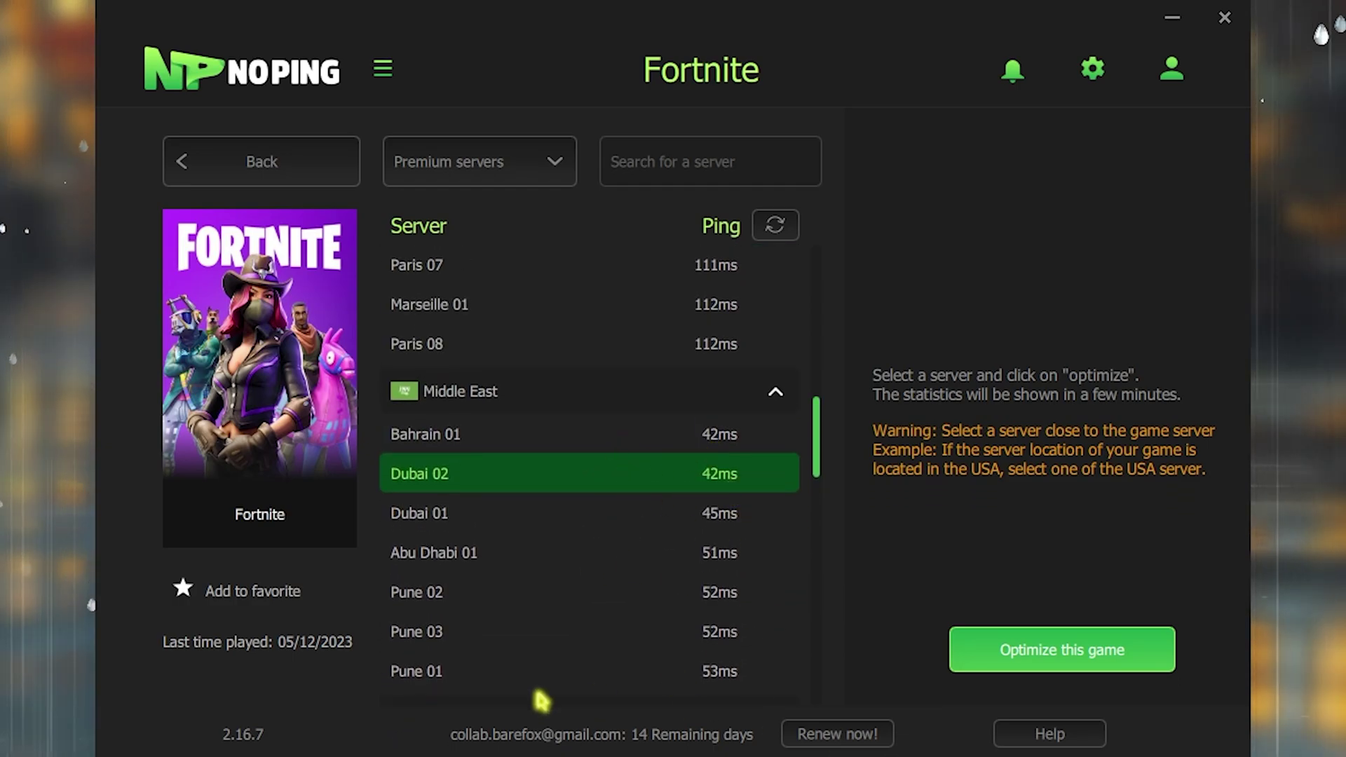
{"action": "left_click", "coordinate": [1016, 649]}
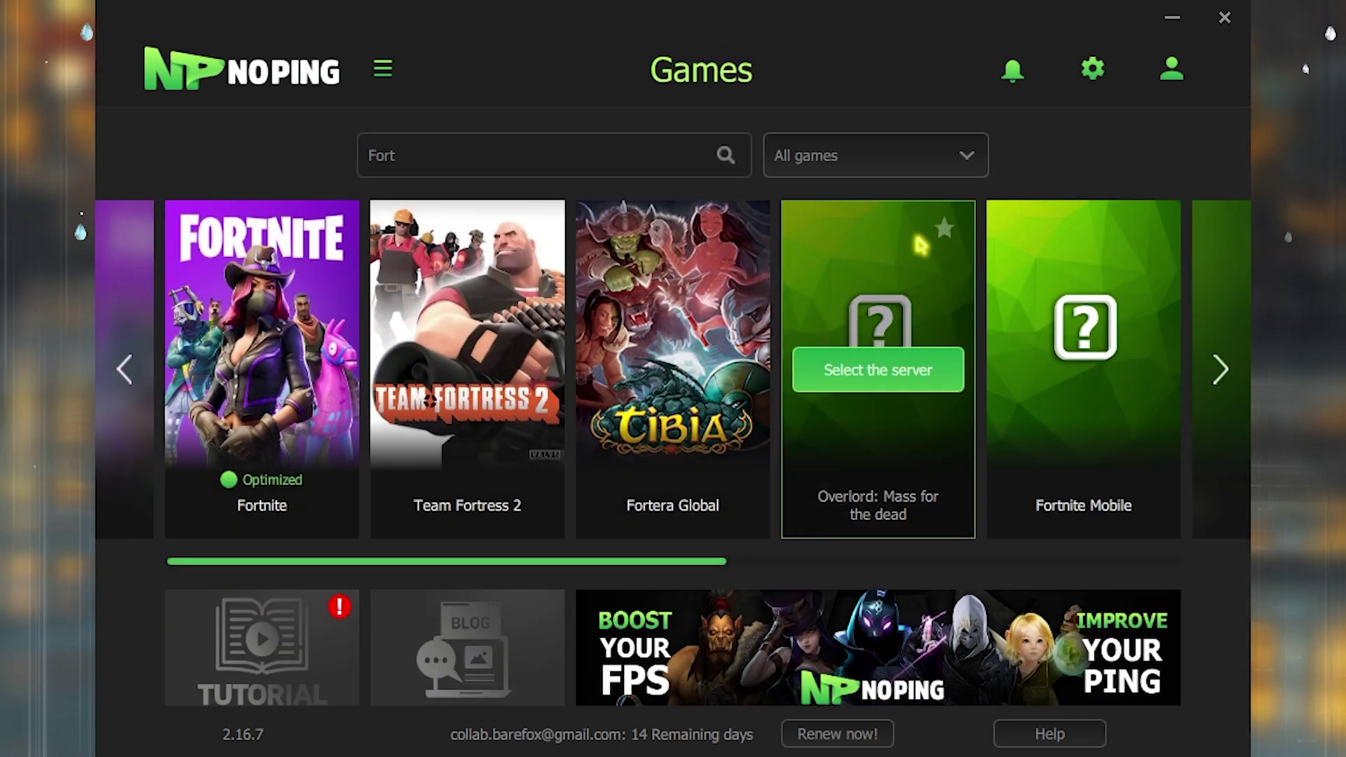
Step: Turn on Turbo Games in the NoPing settings, review the Boost Fps options and close them
{"action": "left_click", "coordinate": [1091, 71]}
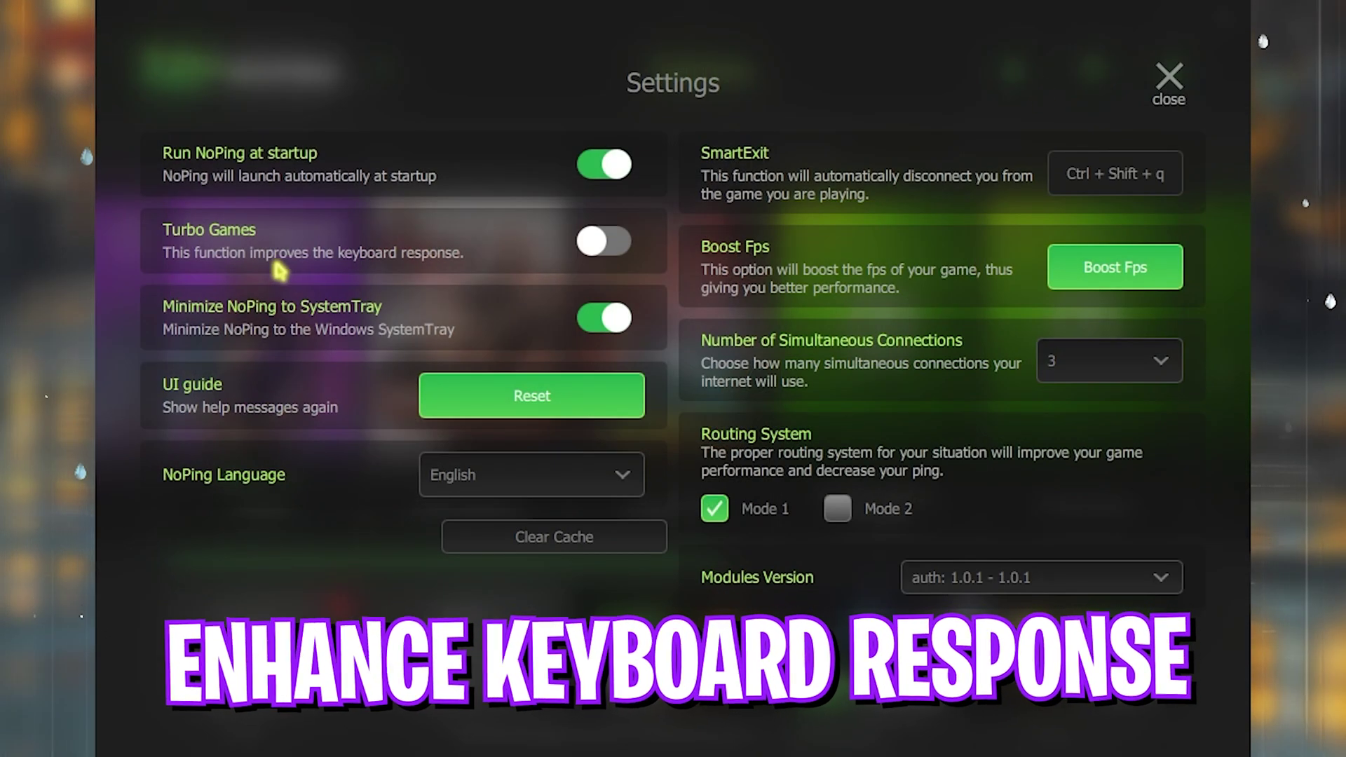
{"action": "left_click", "coordinate": [595, 256]}
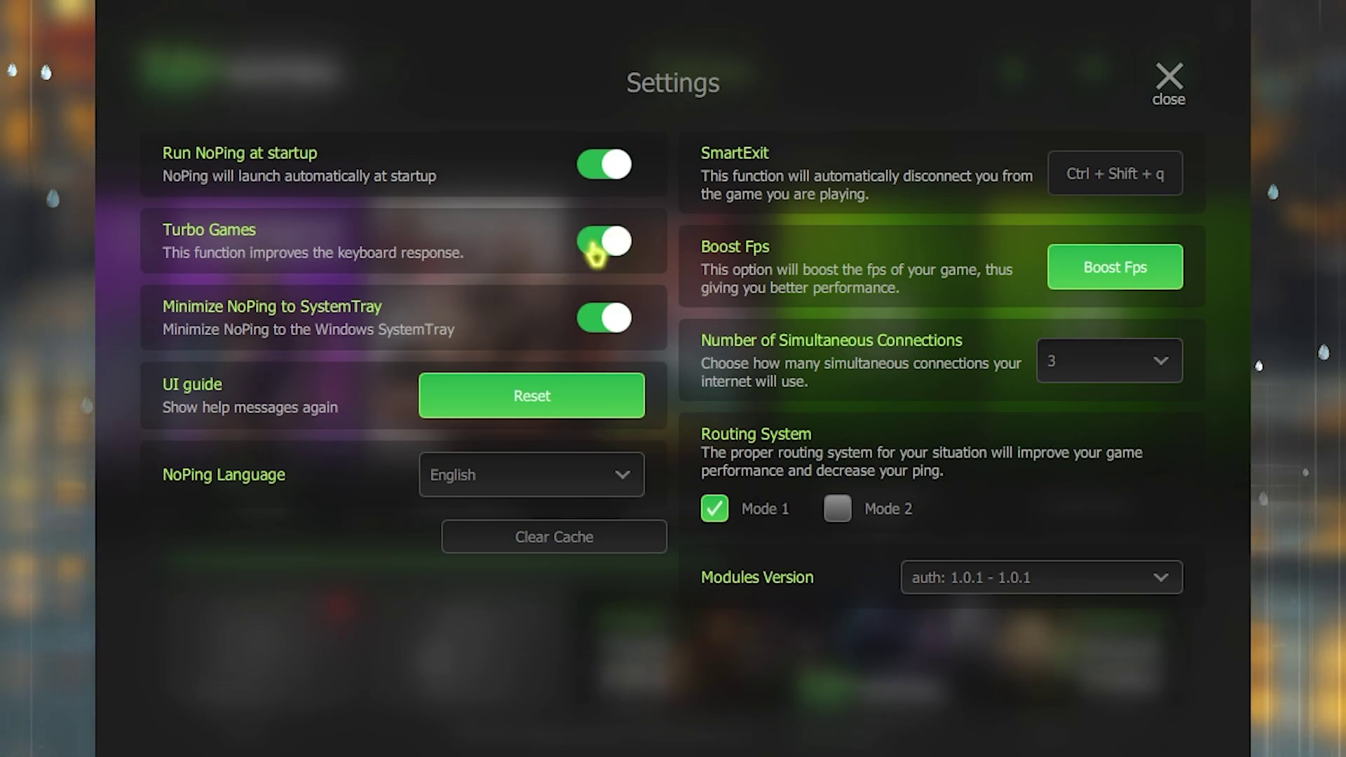
{"action": "left_click", "coordinate": [1120, 263]}
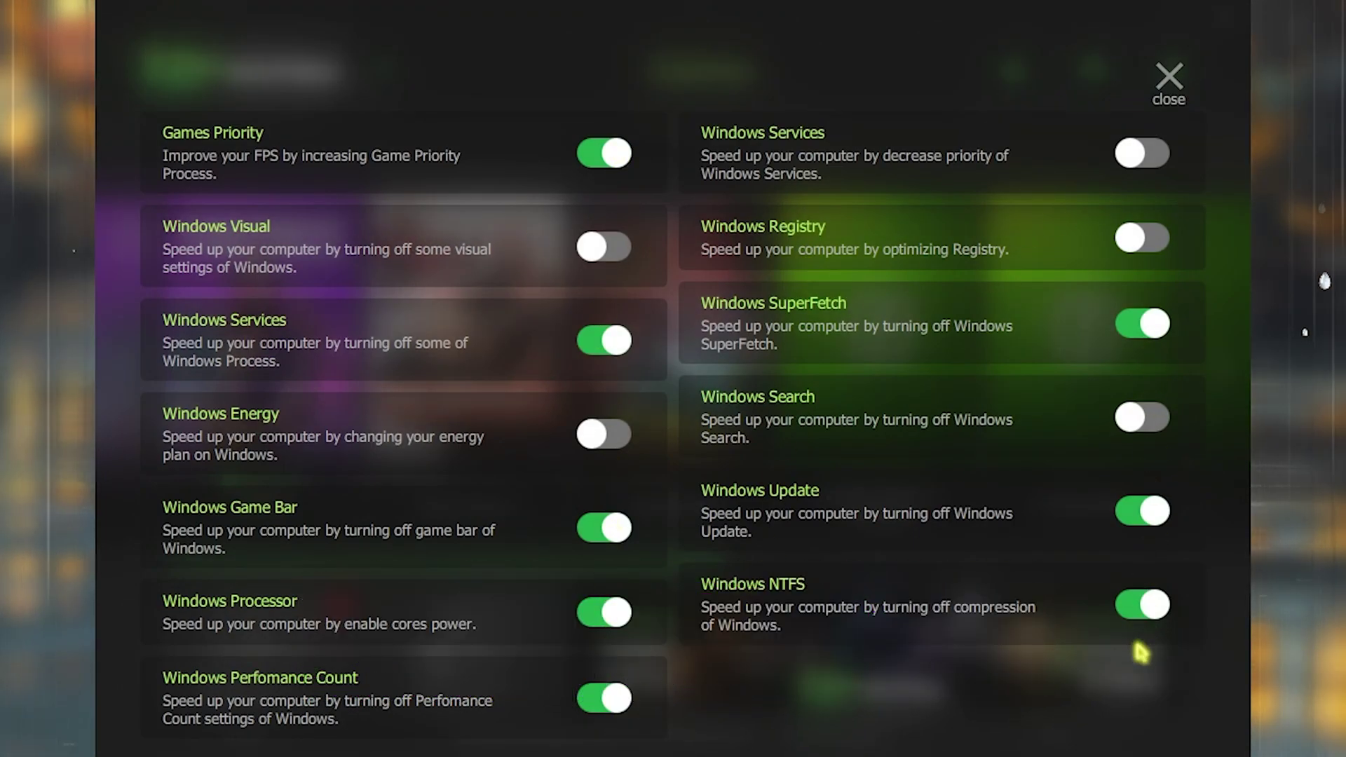
{"action": "left_click", "coordinate": [1177, 98]}
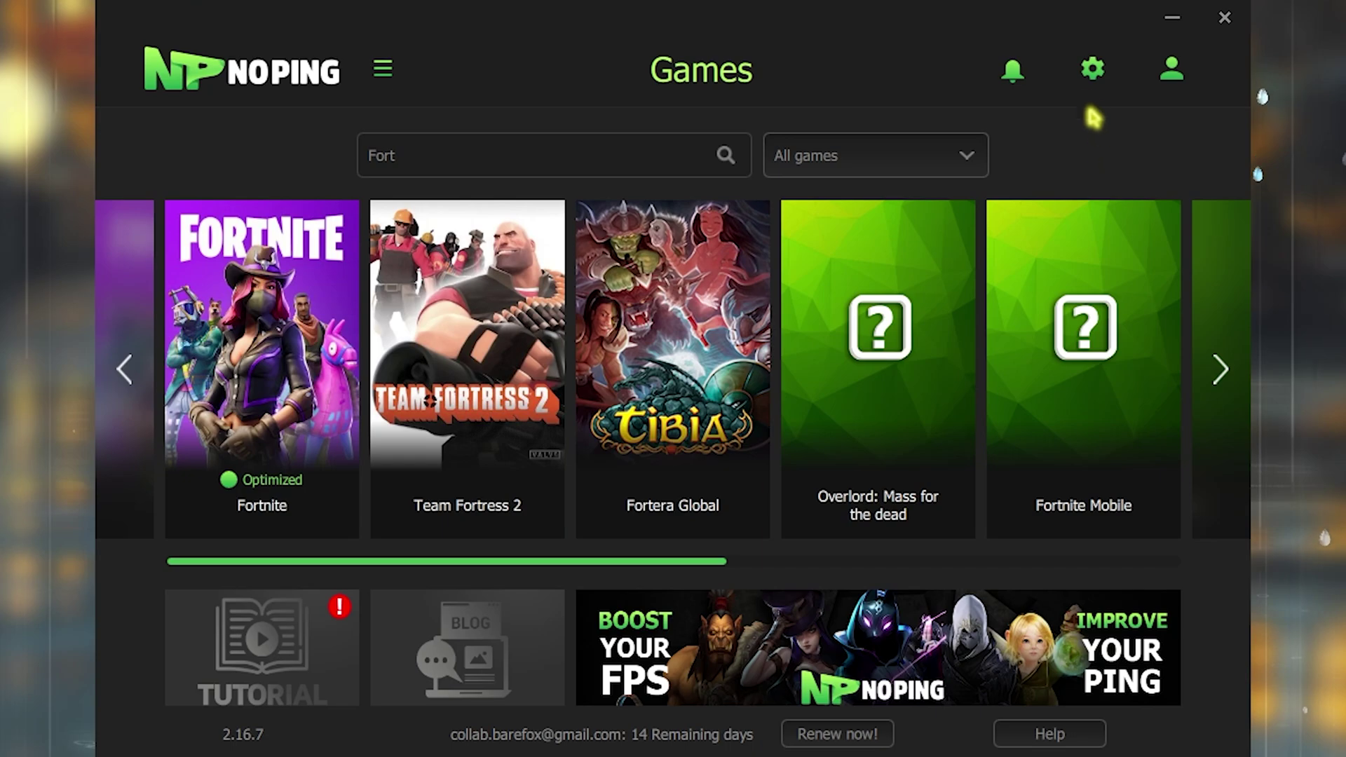